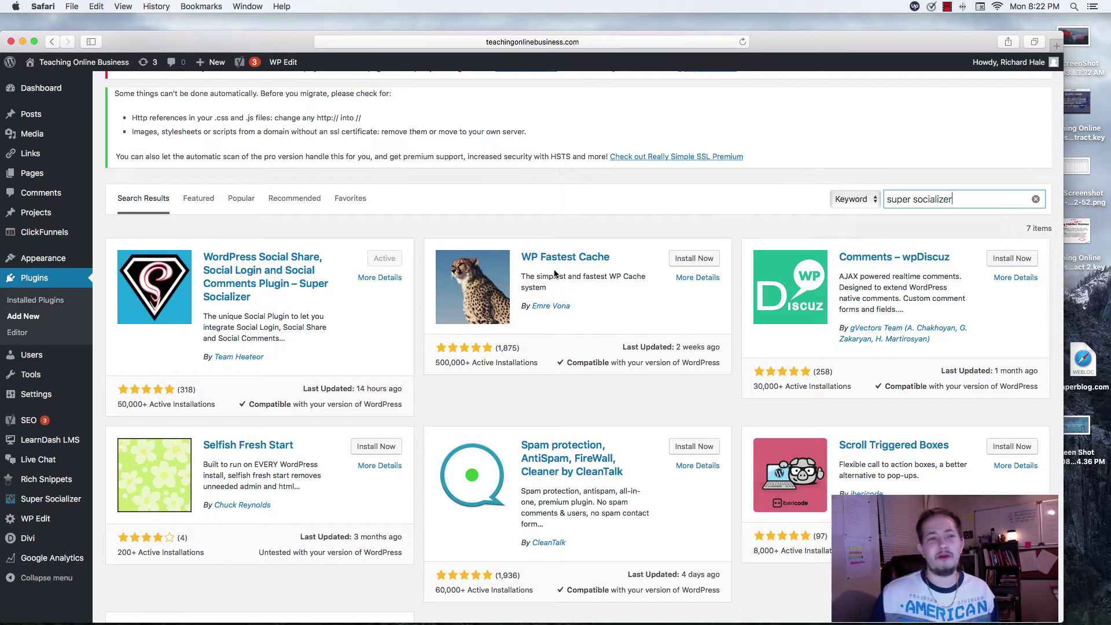
# - Open Super Socializer's General Options settings page from the sidebar
pyautogui.scroll(2, 559, 153)
pyautogui.scroll(5, 559, 152)
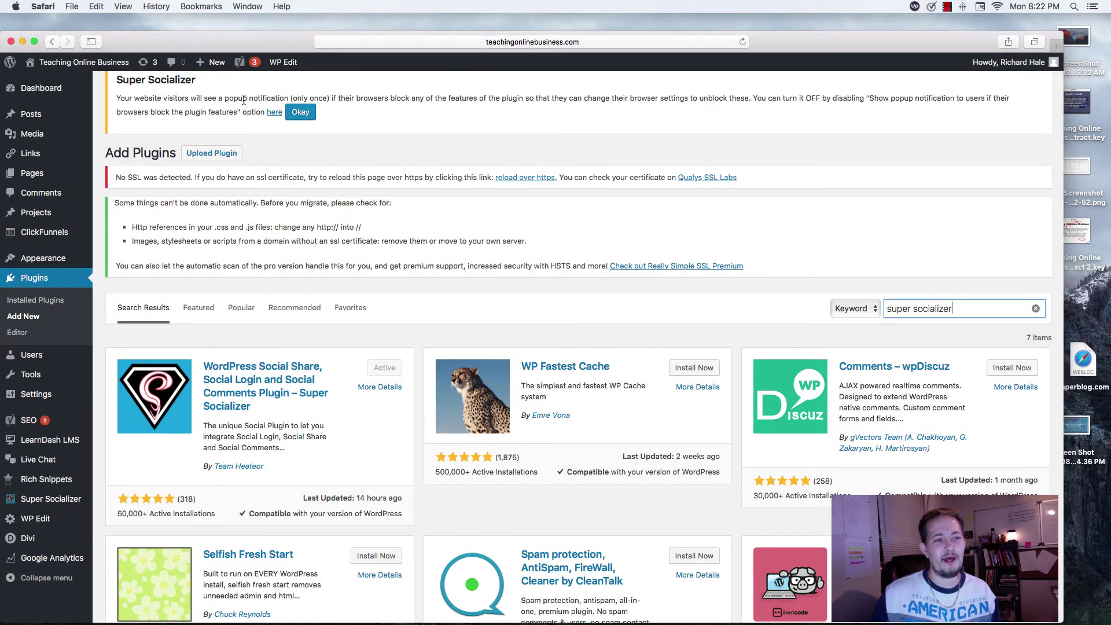
pyautogui.scroll(-5, 564, 200)
pyautogui.scroll(-1, 564, 201)
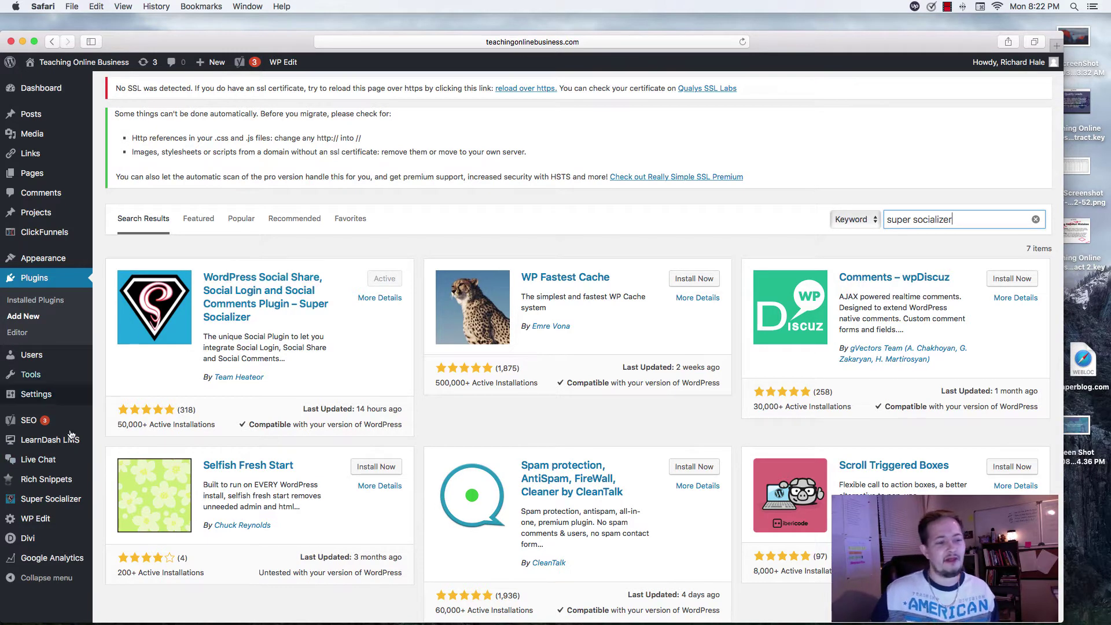
pyautogui.moveTo(52, 504)
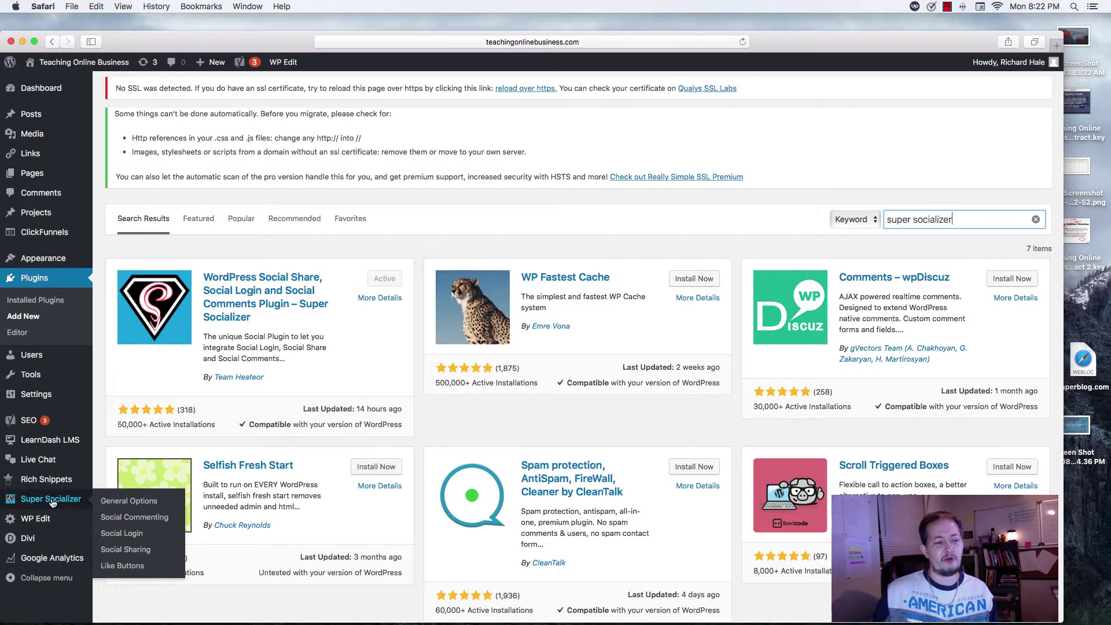
pyautogui.click(118, 503)
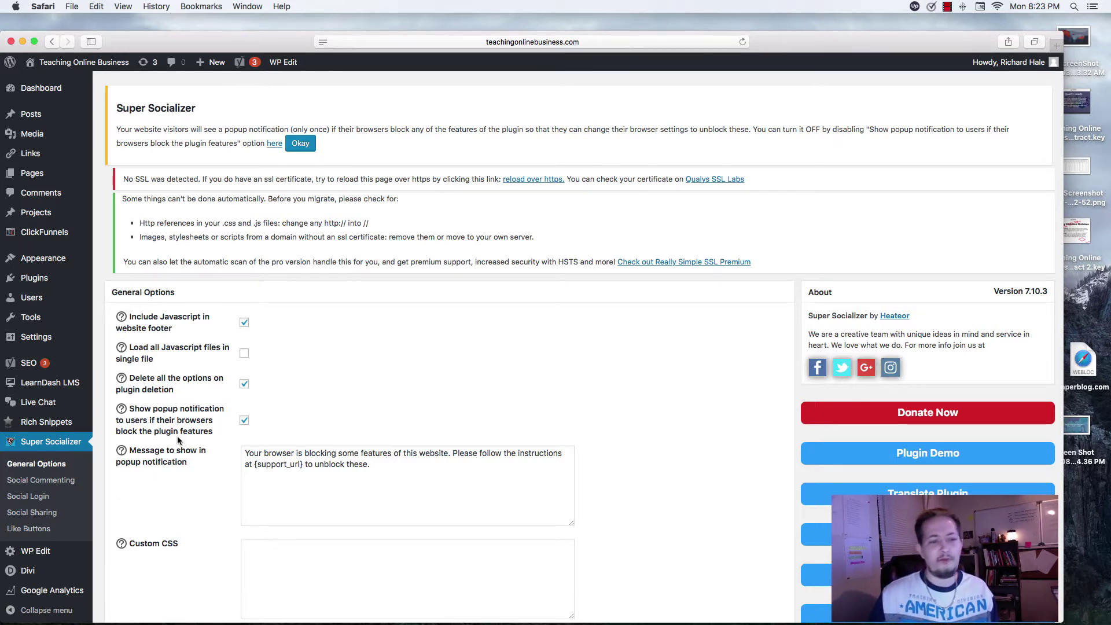
# - Scroll through the General Options, then bring up the Social Commenting settings
pyautogui.scroll(-1, 486, 271)
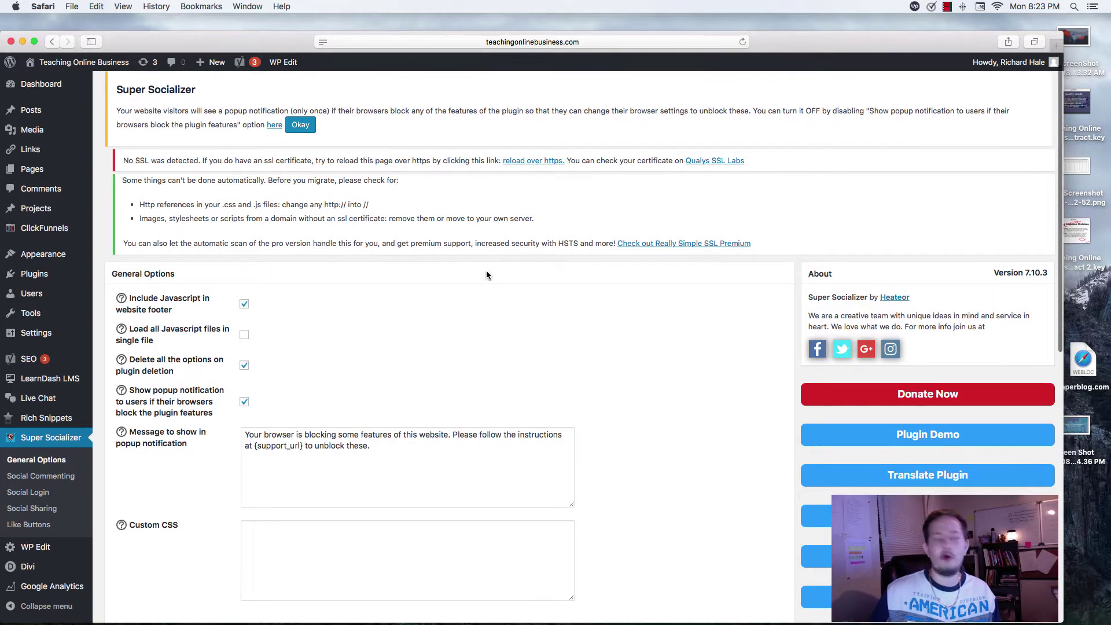
pyautogui.scroll(-4, 486, 272)
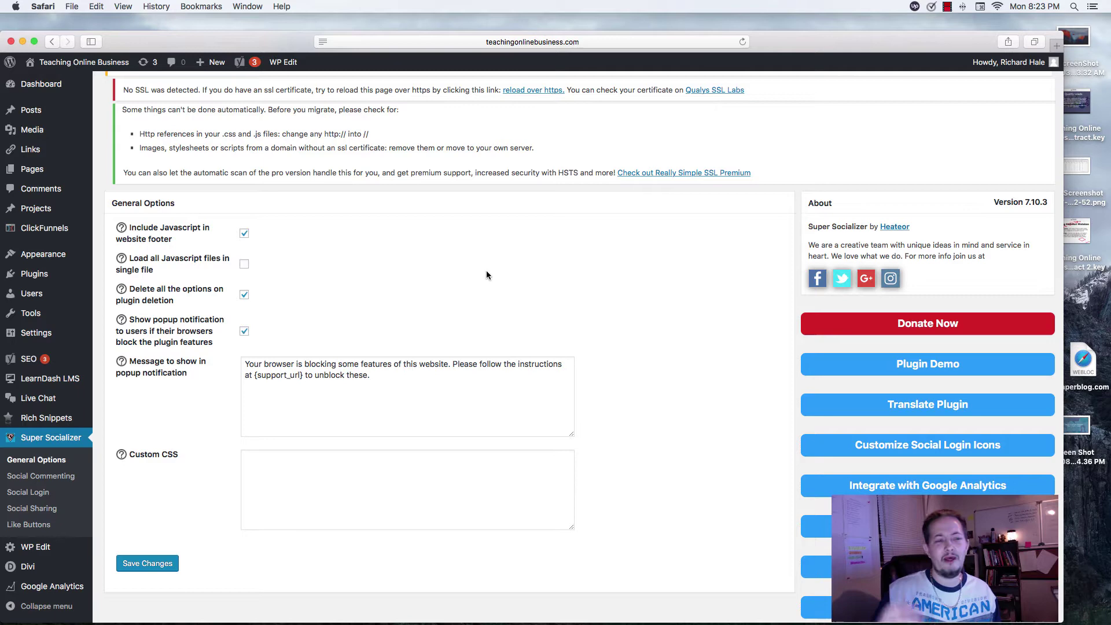
pyautogui.scroll(-8, 487, 272)
pyautogui.scroll(-2, 486, 274)
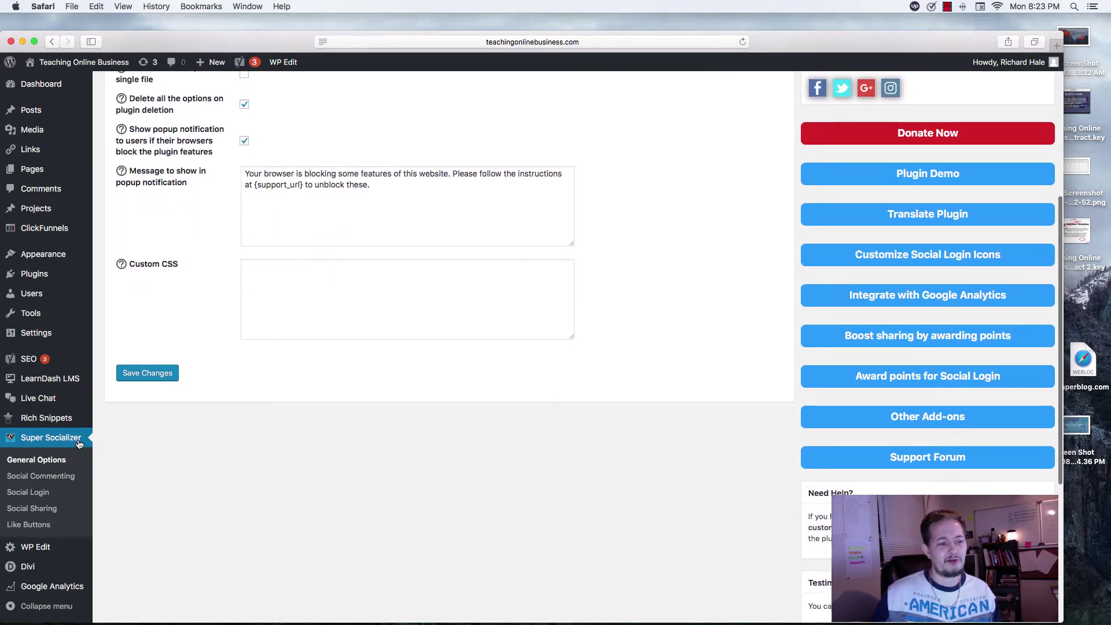
pyautogui.scroll(-1, 79, 443)
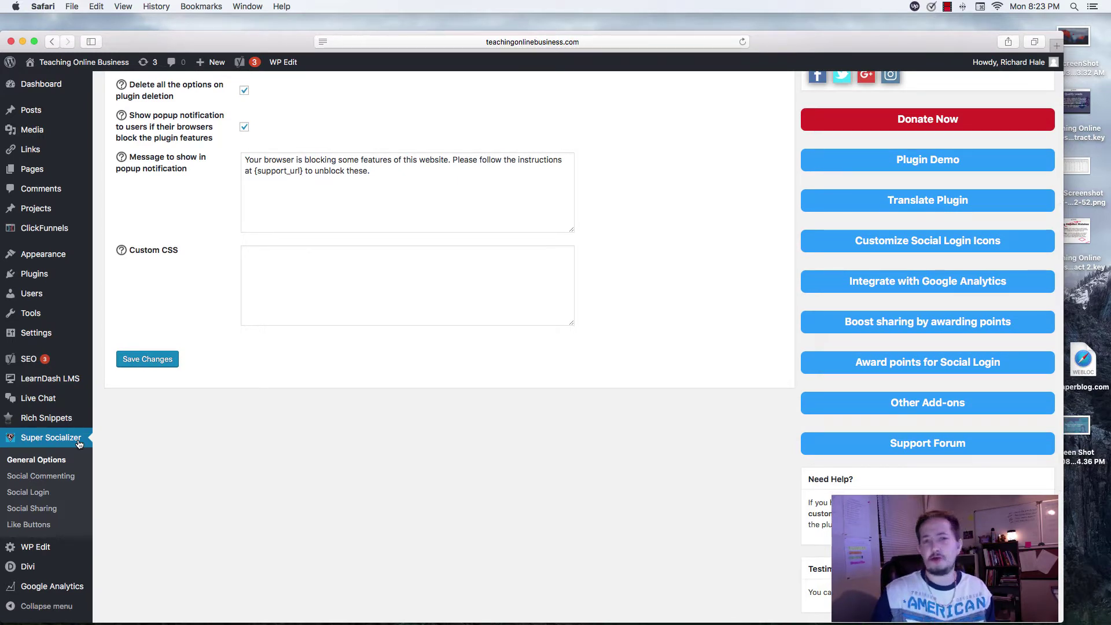
pyautogui.click(37, 481)
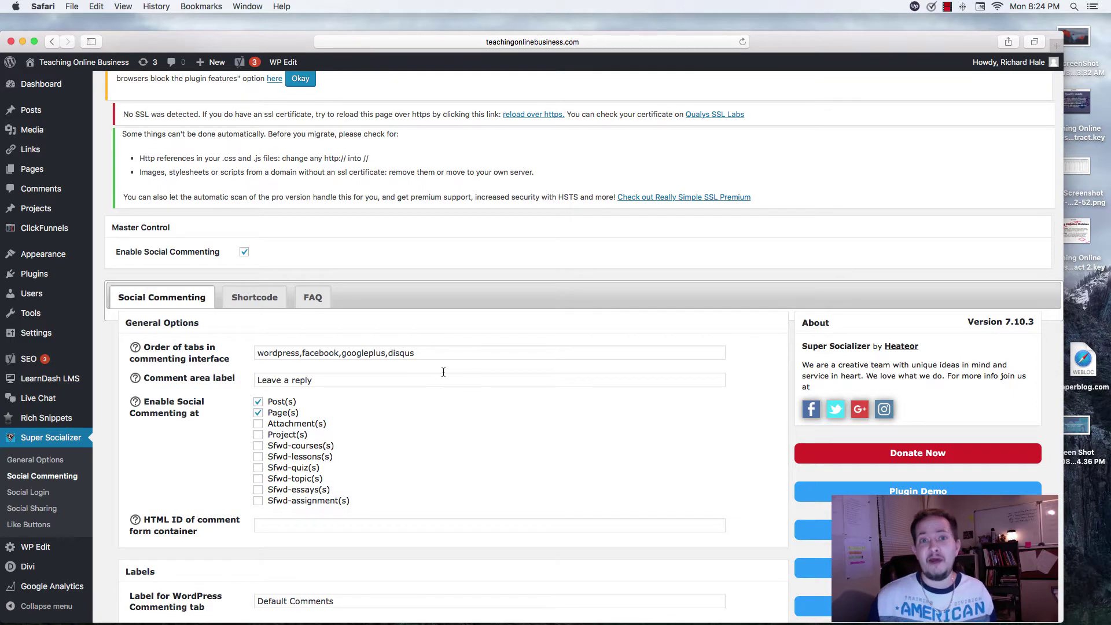
pyautogui.scroll(-3, 522, 395)
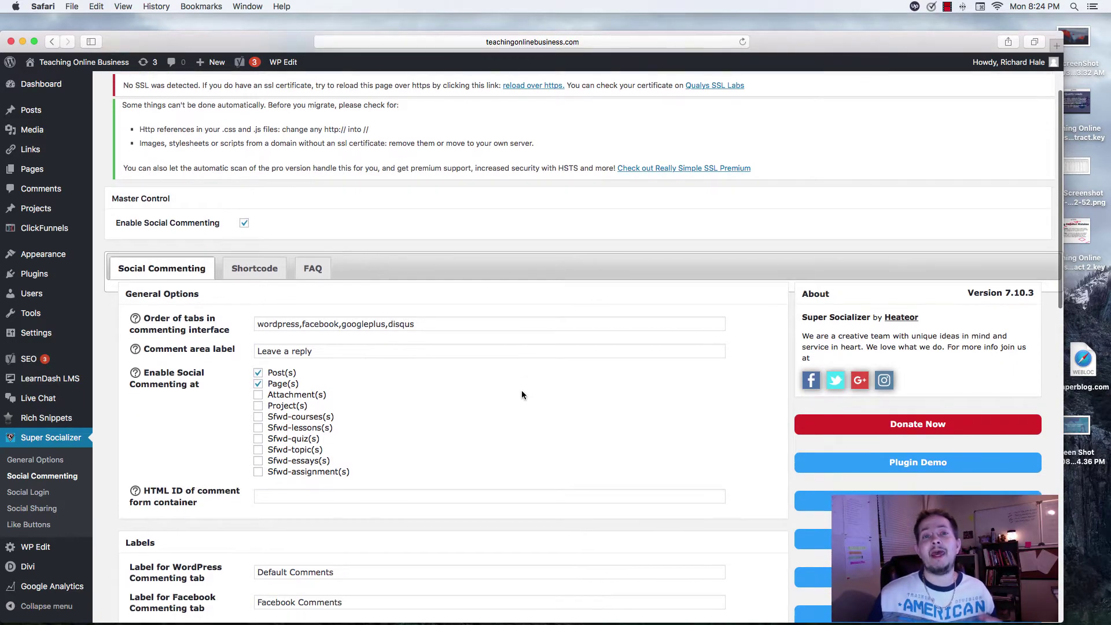
pyautogui.scroll(-2, 522, 395)
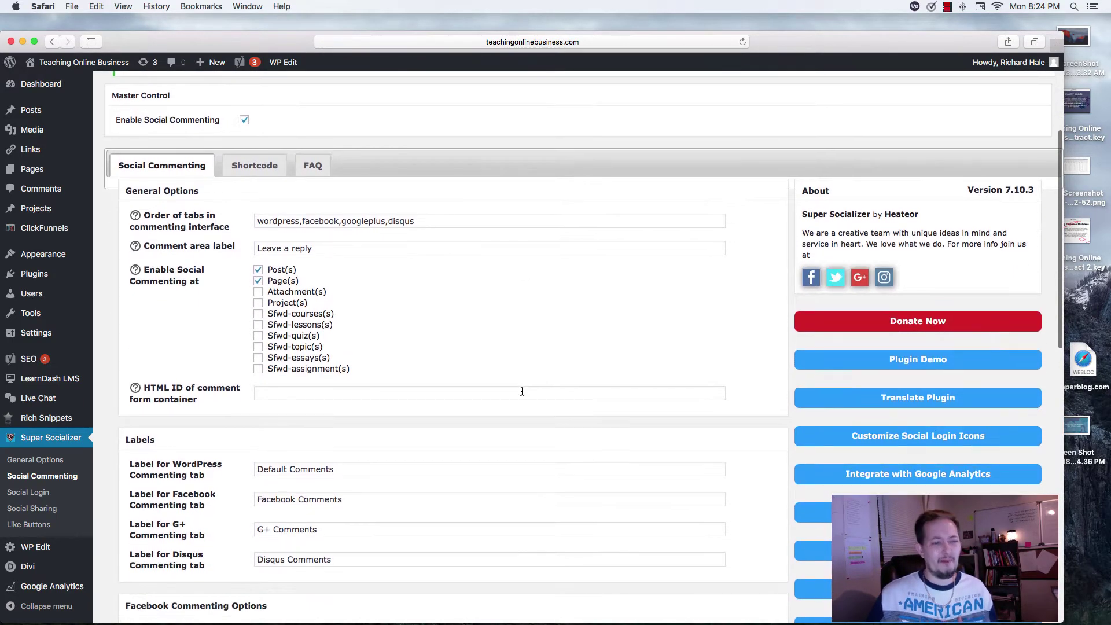
pyautogui.scroll(-2, 522, 392)
pyautogui.scroll(-2, 522, 392)
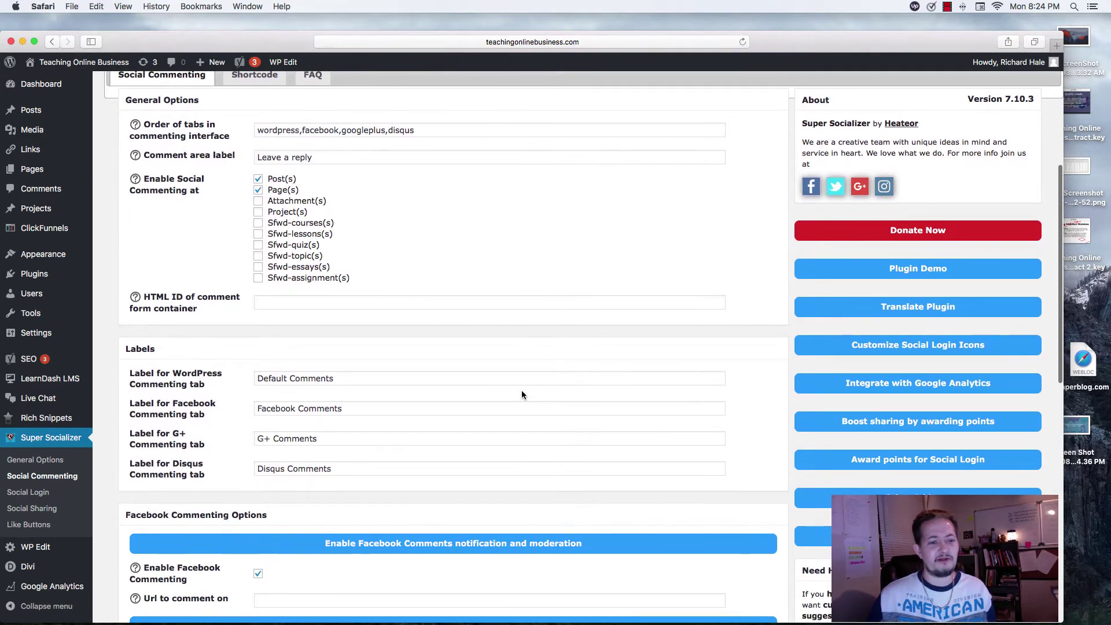
pyautogui.scroll(4, 522, 393)
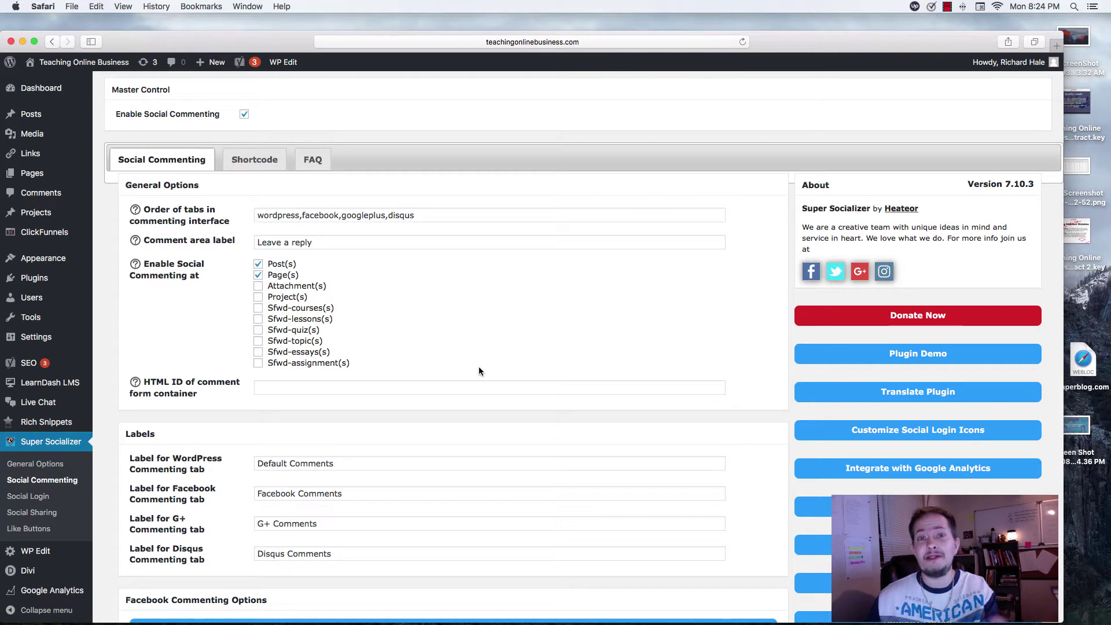
pyautogui.scroll(-4, 479, 371)
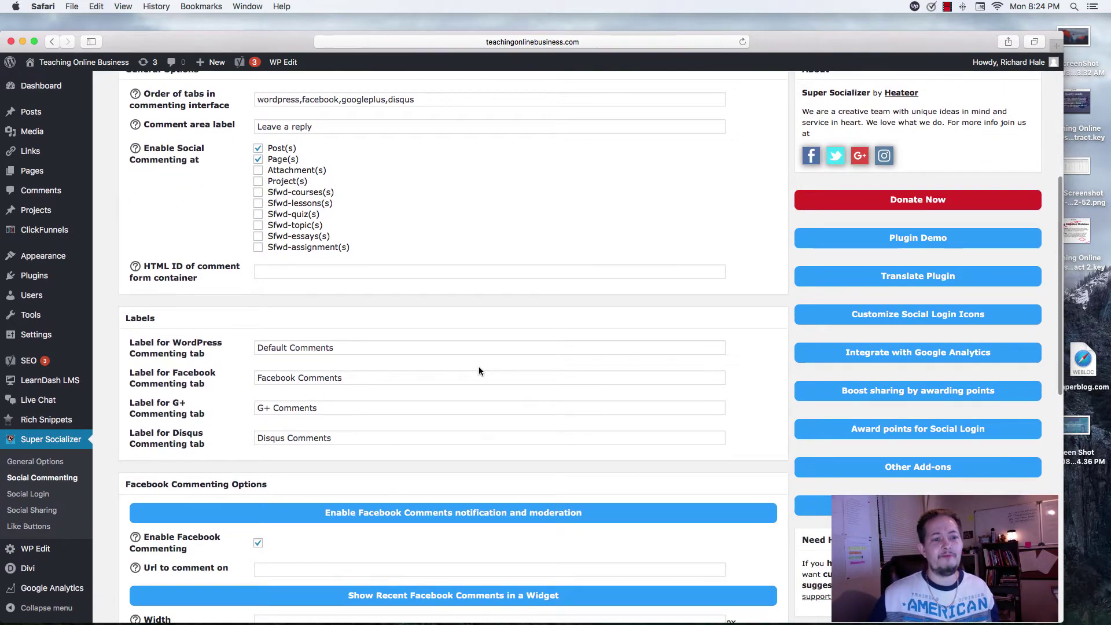
pyautogui.scroll(-1, 479, 371)
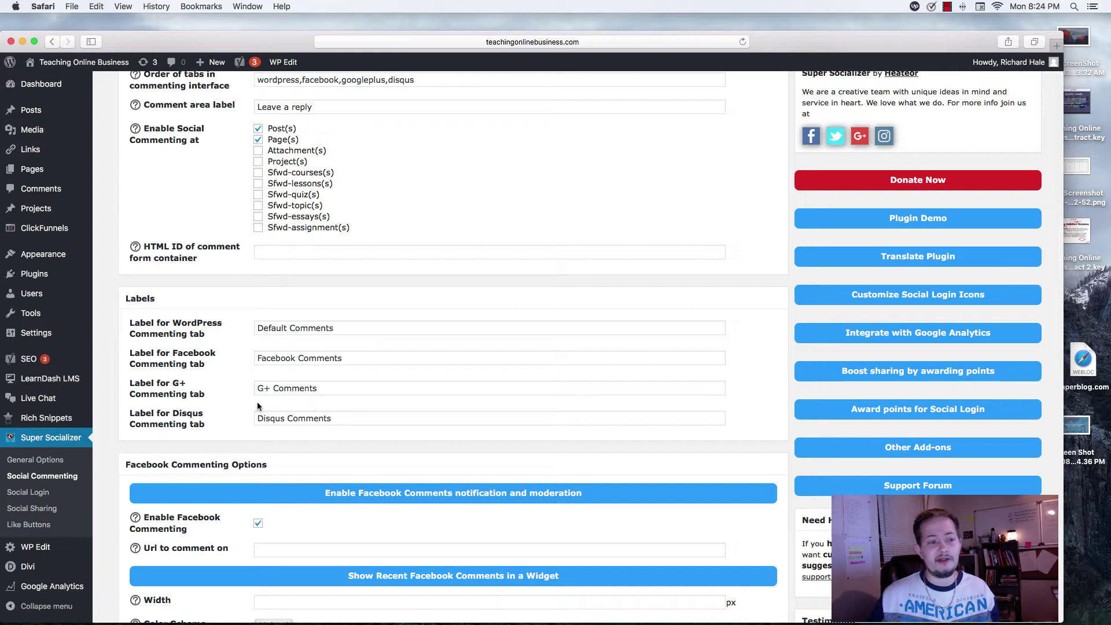
# - Open the Social Login settings and enable Social Login to reveal its options
pyautogui.click(36, 493)
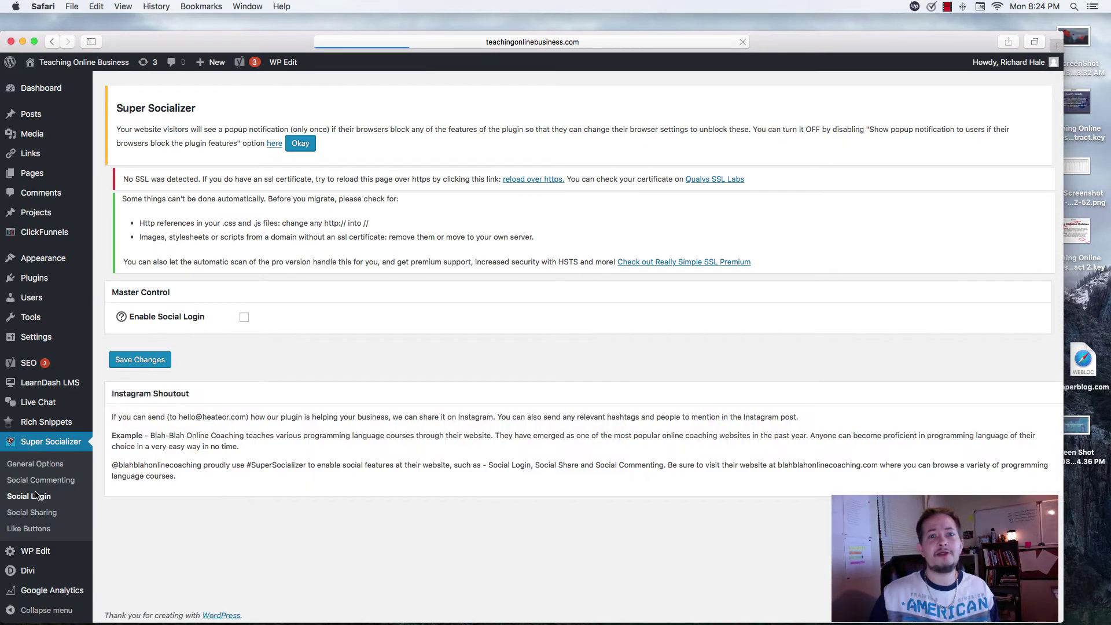
pyautogui.scroll(-1, 341, 550)
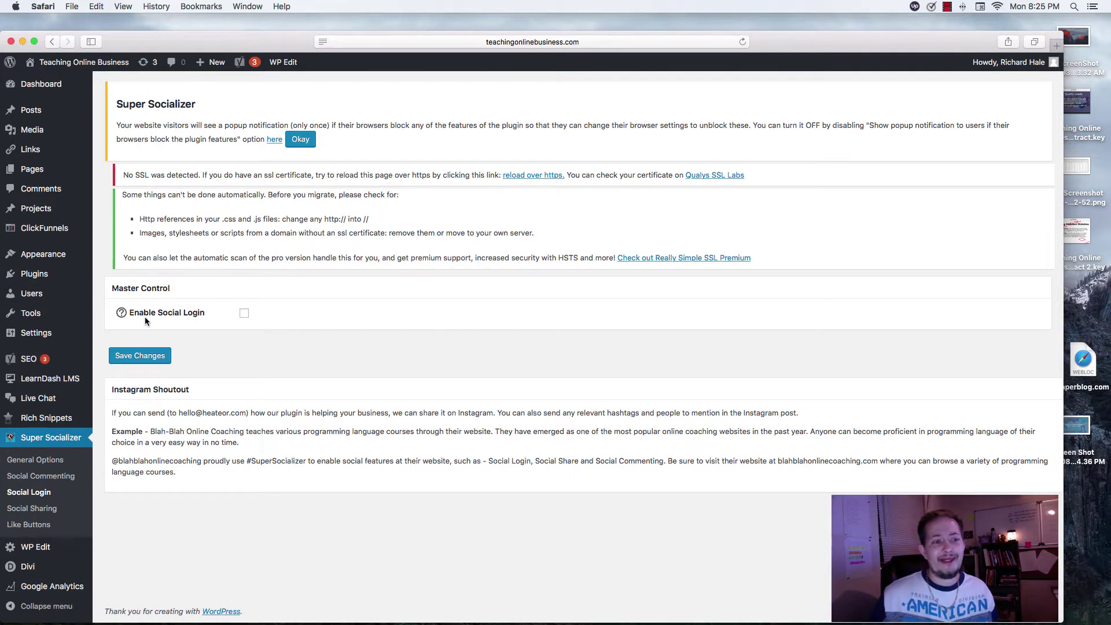
pyautogui.click(245, 313)
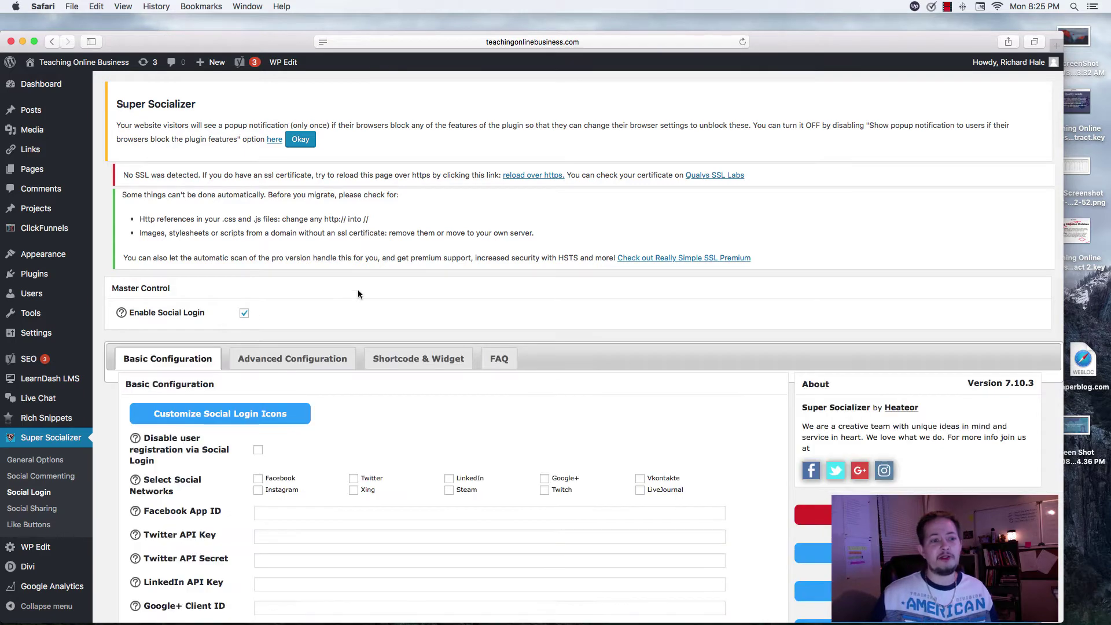
pyautogui.scroll(-3, 404, 279)
pyautogui.scroll(-3, 404, 283)
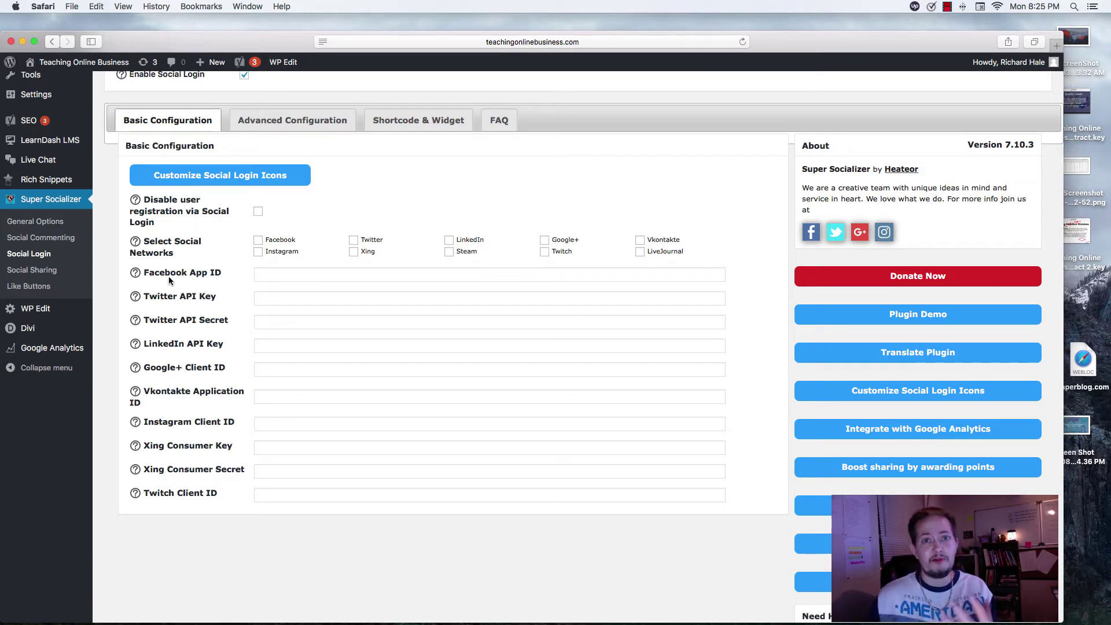
pyautogui.scroll(1, 168, 280)
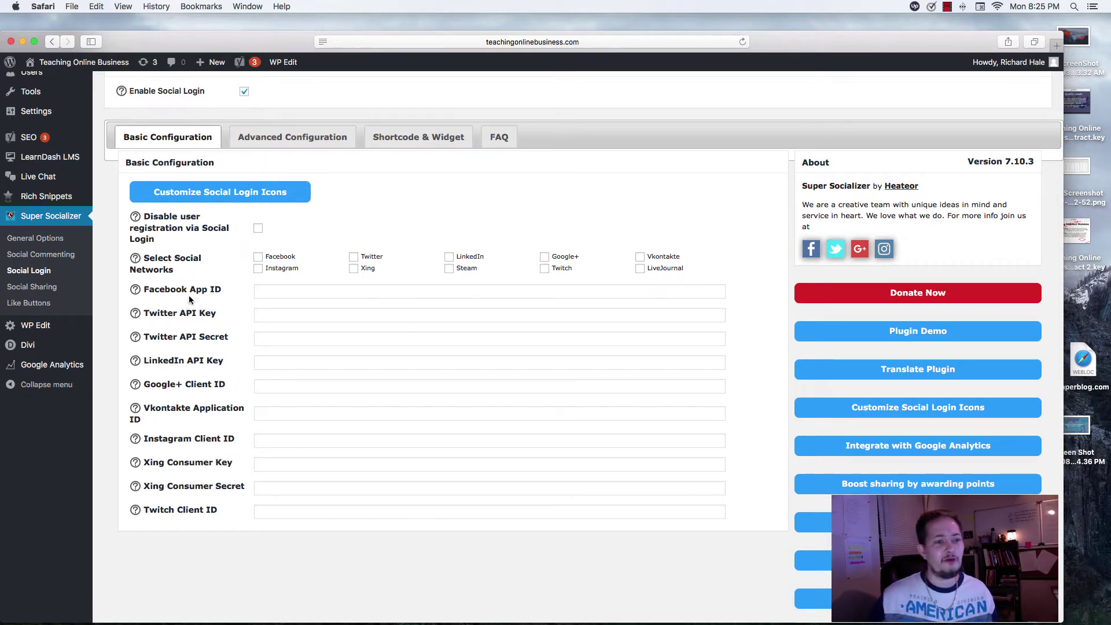
pyautogui.scroll(2, 191, 303)
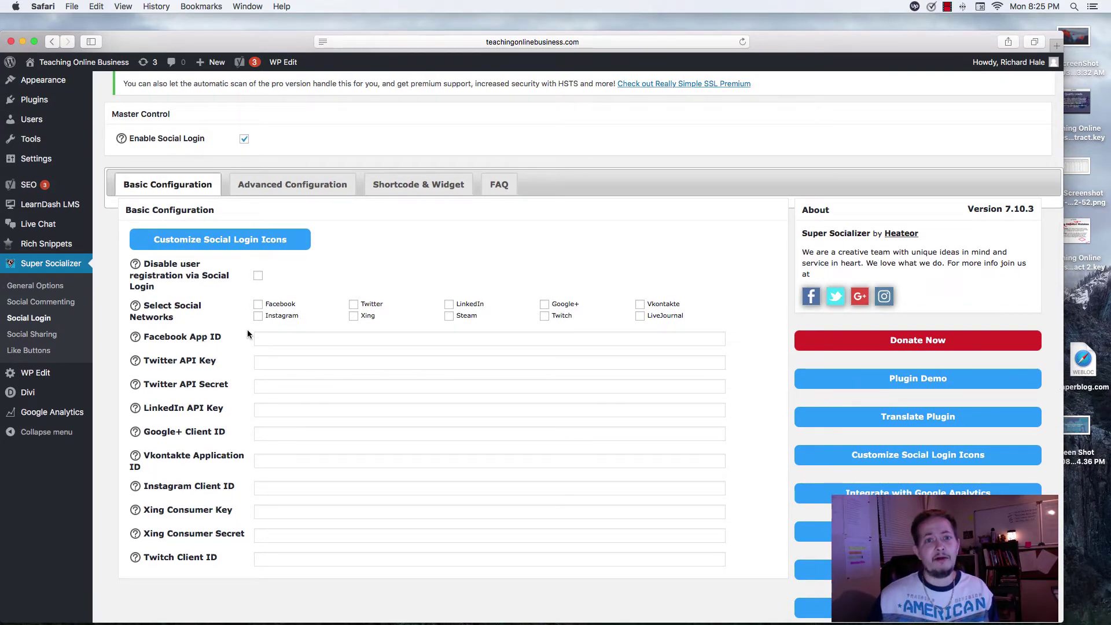
pyautogui.scroll(-1, 247, 333)
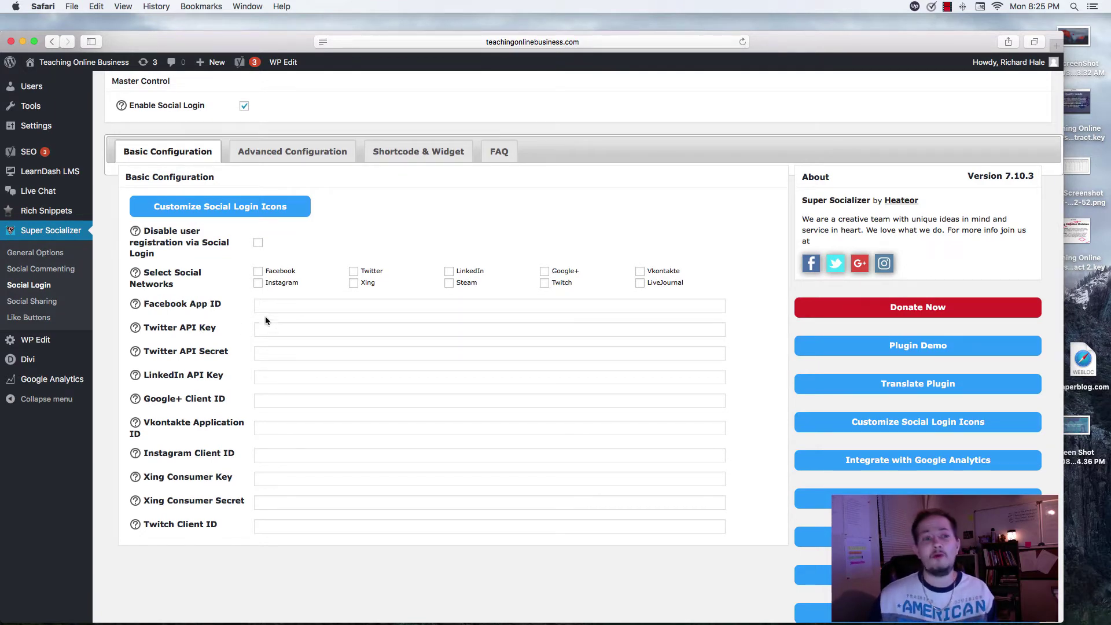
# - Check the Facebook App ID field, then review Advanced Configuration, Shortcode & Widget and FAQ
pyautogui.click(285, 303)
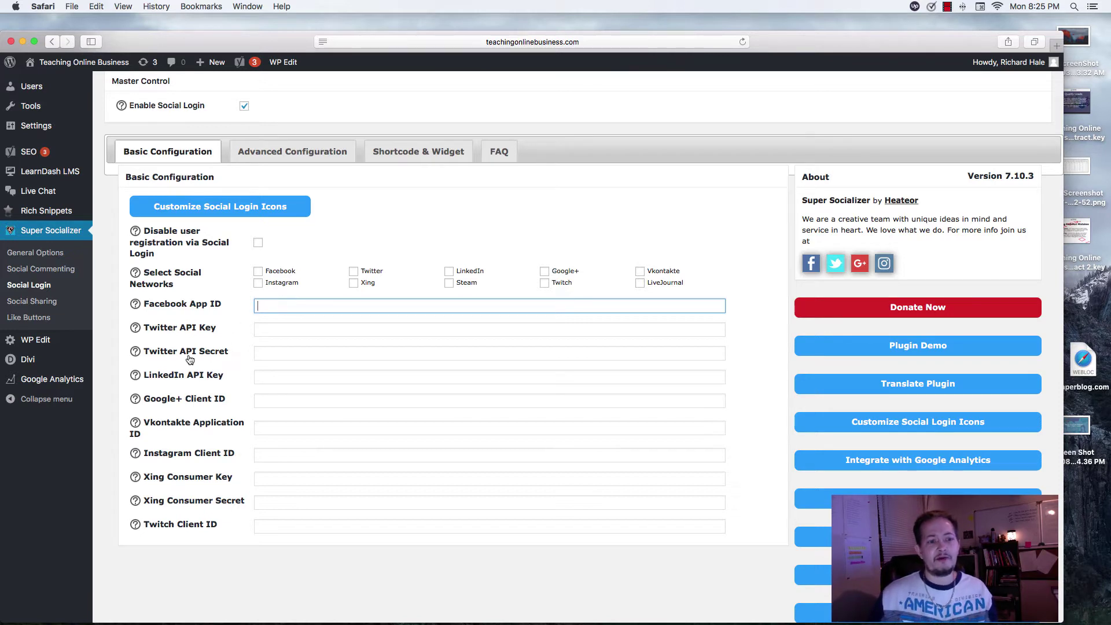
pyautogui.click(283, 151)
pyautogui.scroll(-1, 497, 305)
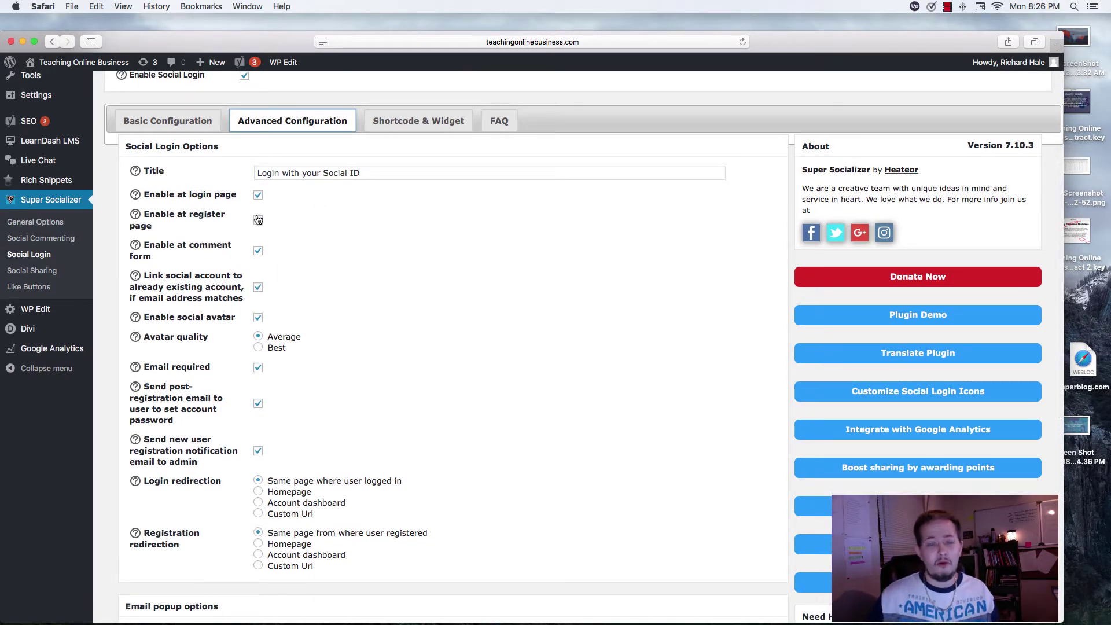
pyautogui.click(407, 114)
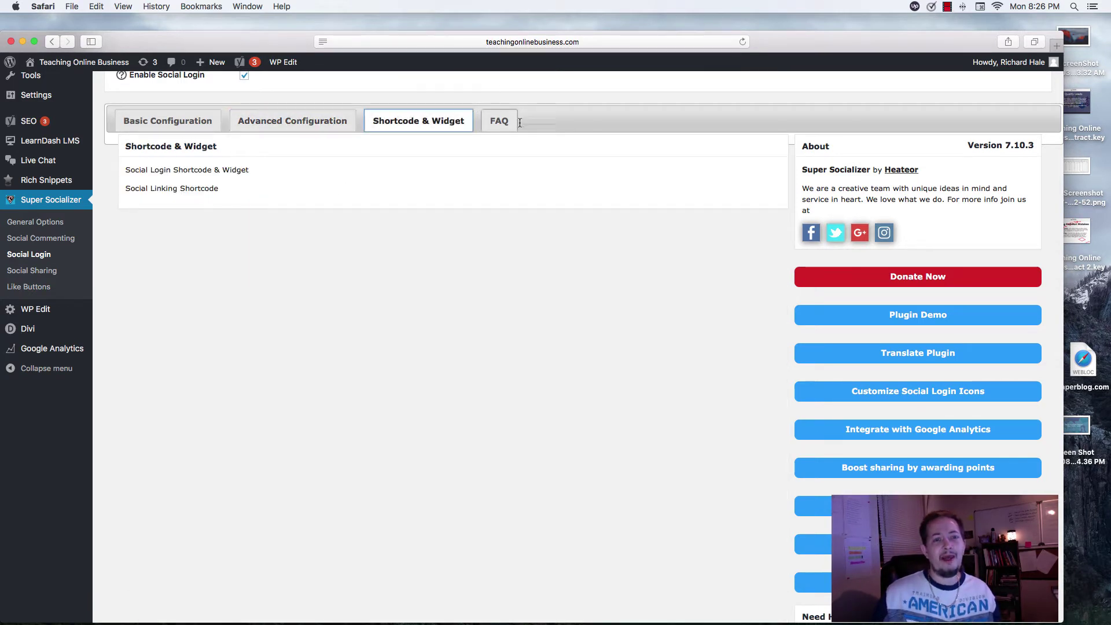
pyautogui.click(503, 120)
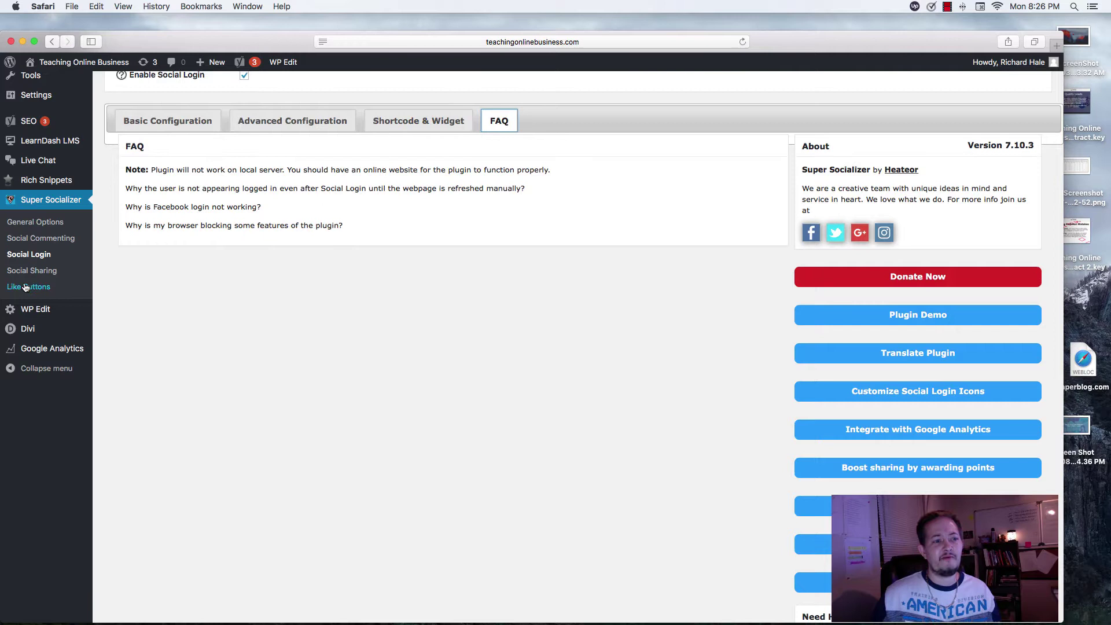
# - Open Super Socializer's Social Sharing settings and scroll to the icon shape options
pyautogui.click(42, 277)
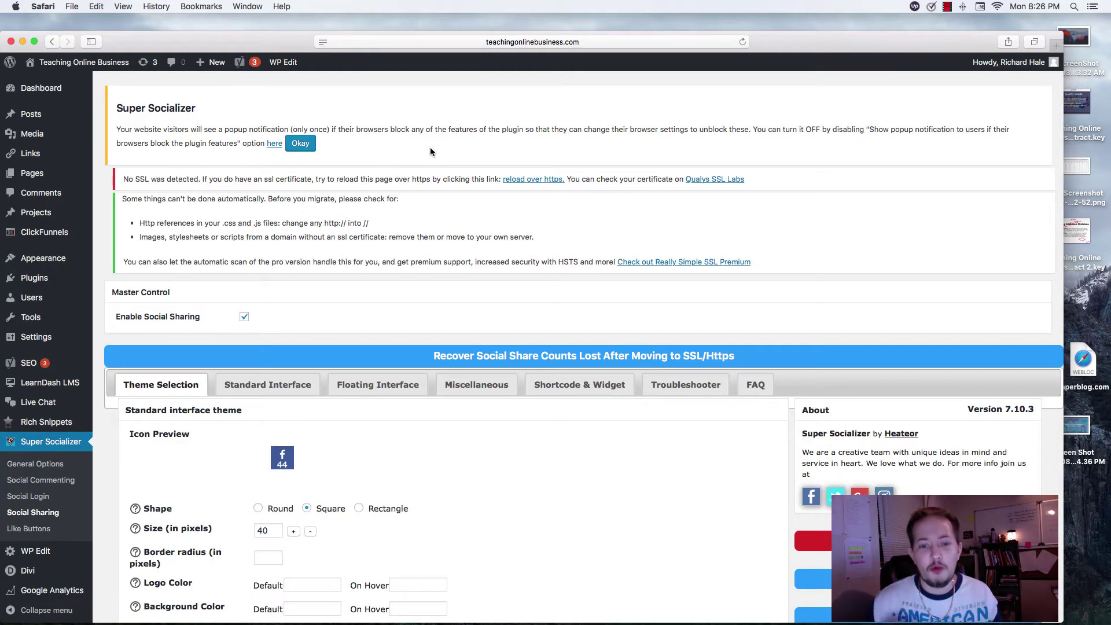
pyautogui.scroll(-5, 764, 255)
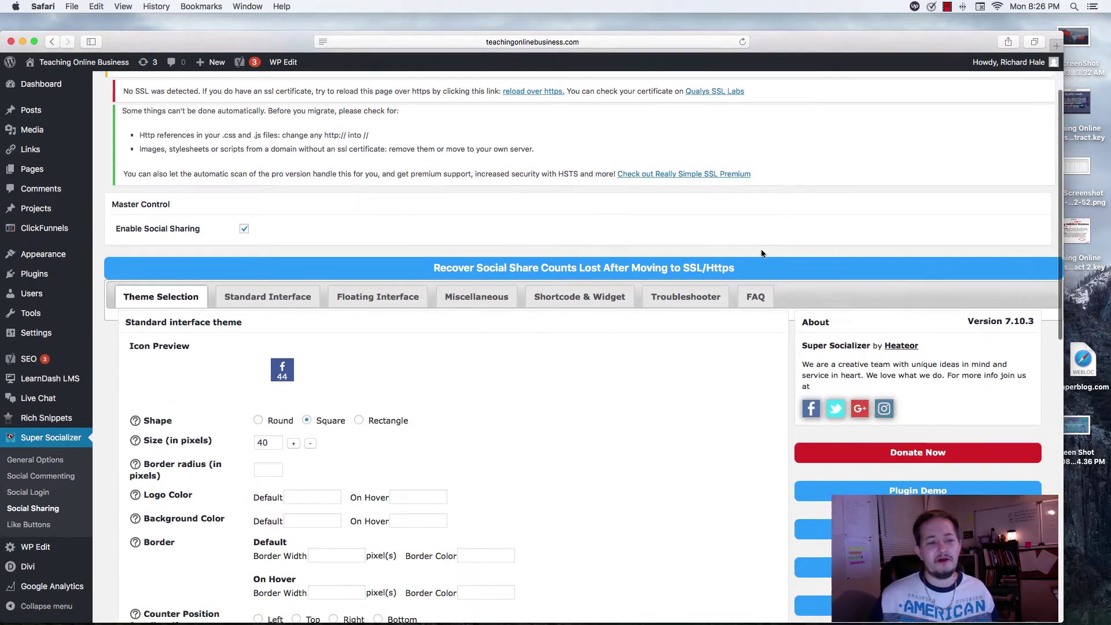
pyautogui.scroll(-8, 763, 254)
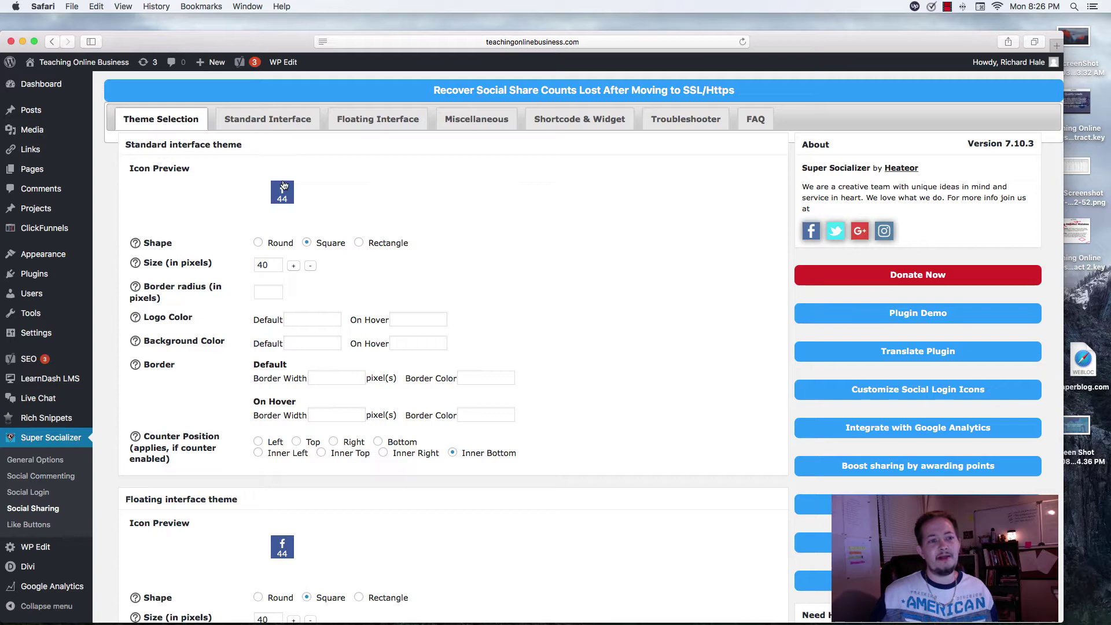
pyautogui.scroll(-1, 416, 180)
pyautogui.scroll(-3, 415, 179)
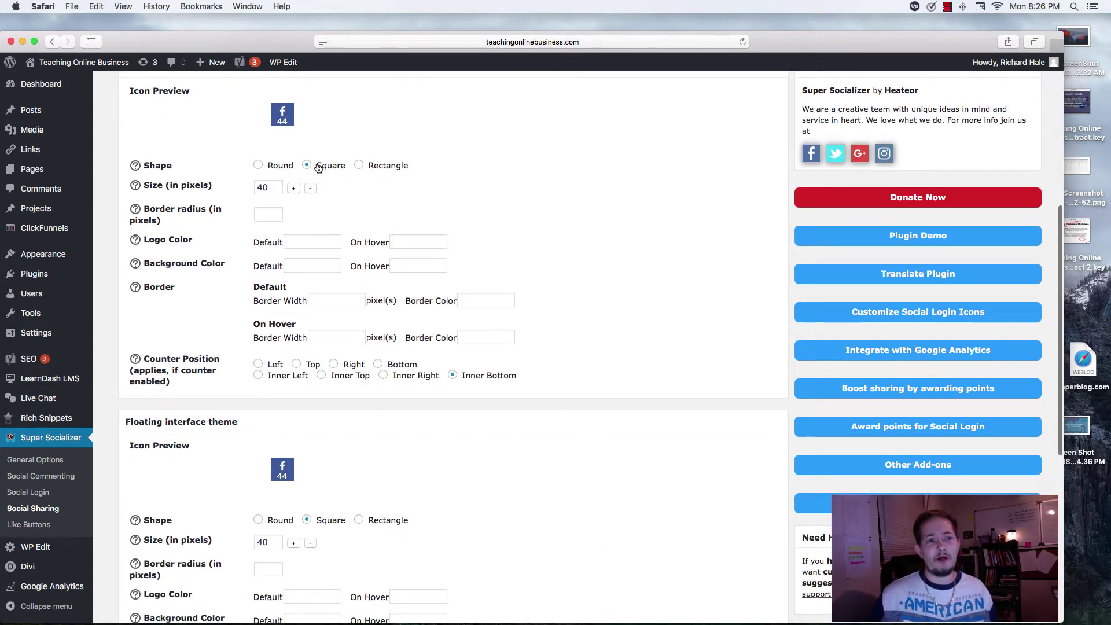
# - Try the round and rectangle share-icon shapes, then set the shape back to square
pyautogui.click(259, 165)
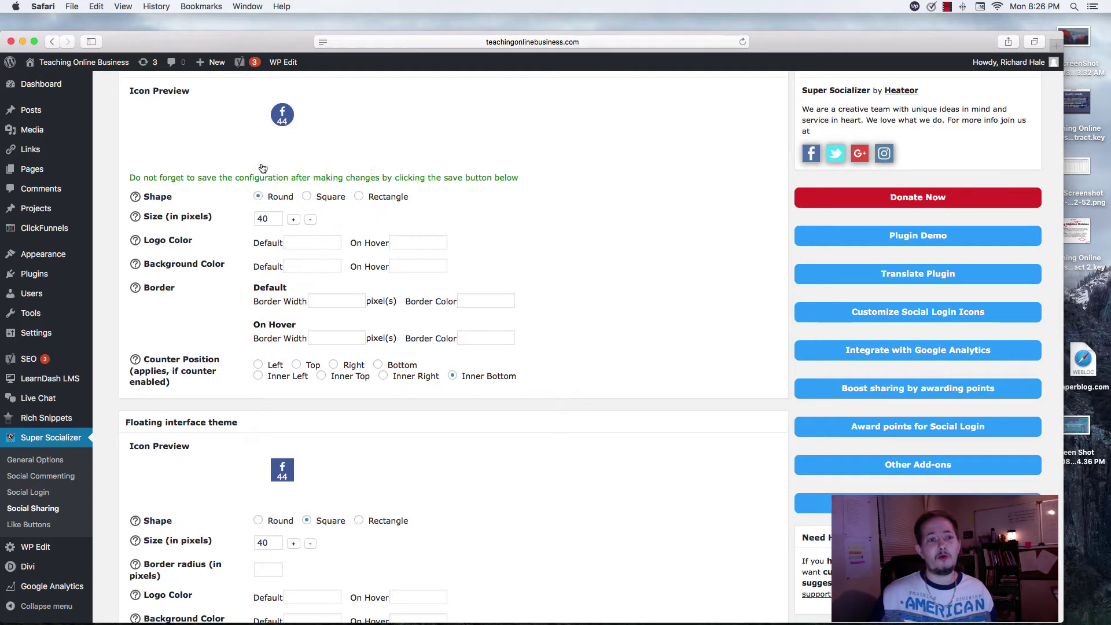
pyautogui.click(356, 197)
pyautogui.click(309, 196)
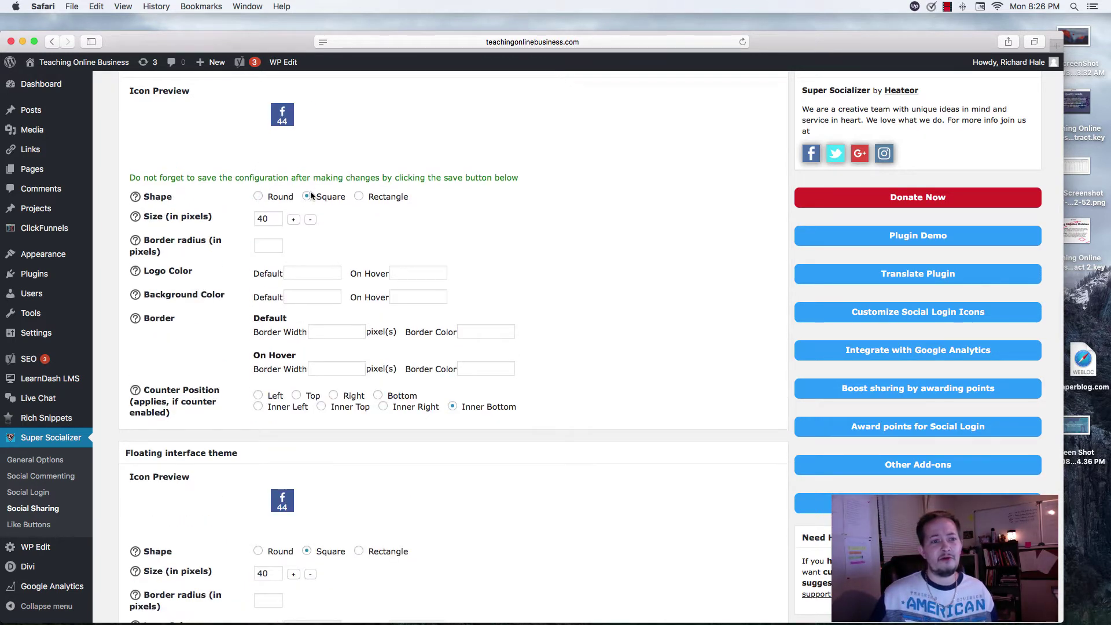
pyautogui.scroll(-2, 553, 131)
pyautogui.scroll(2, 453, 131)
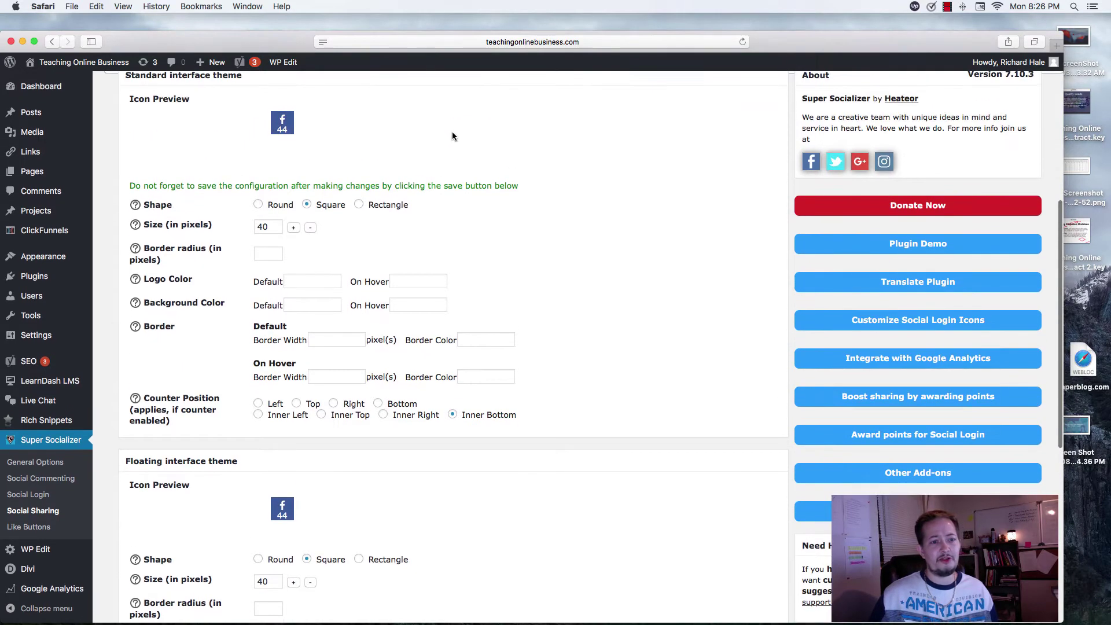
pyautogui.scroll(2, 210, 266)
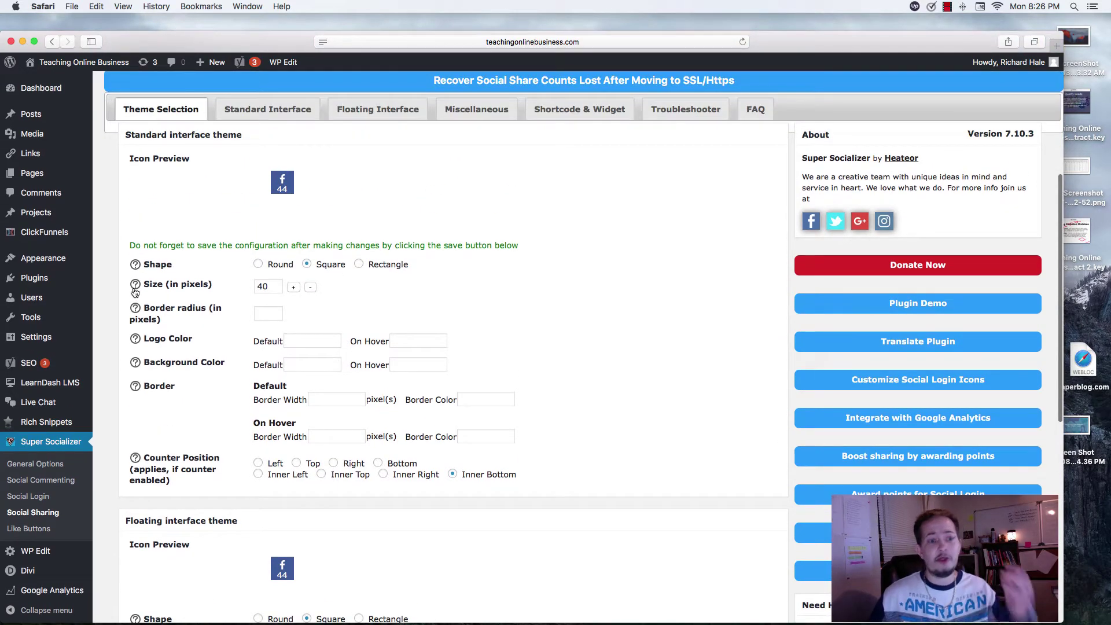
pyautogui.scroll(-1, 254, 298)
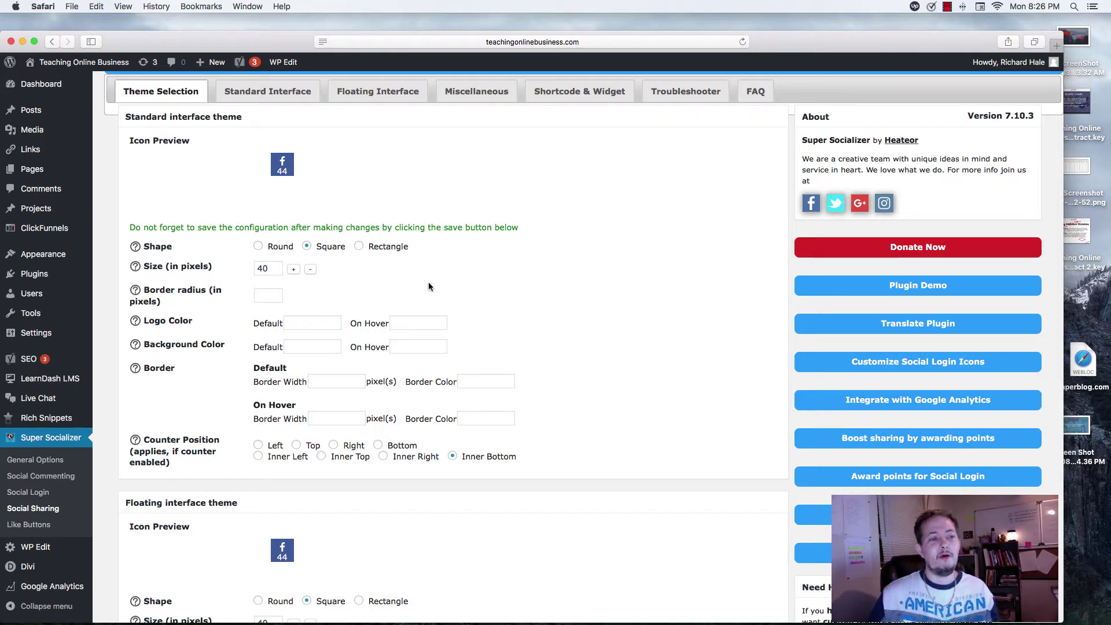
pyautogui.scroll(-2, 428, 287)
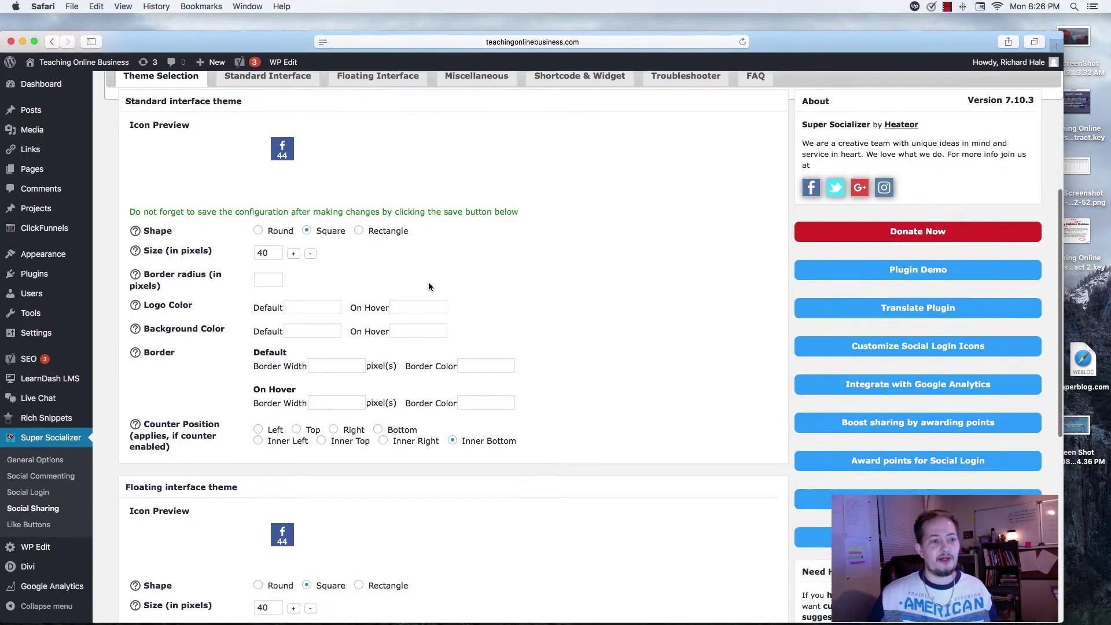
pyautogui.scroll(-2, 230, 316)
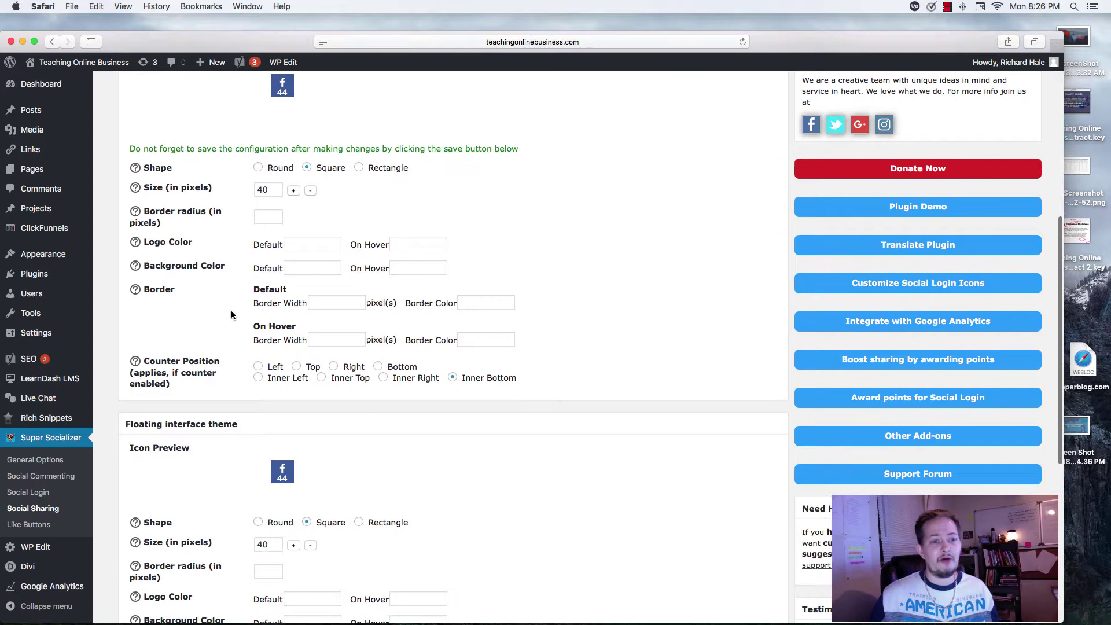
pyautogui.scroll(-3, 202, 289)
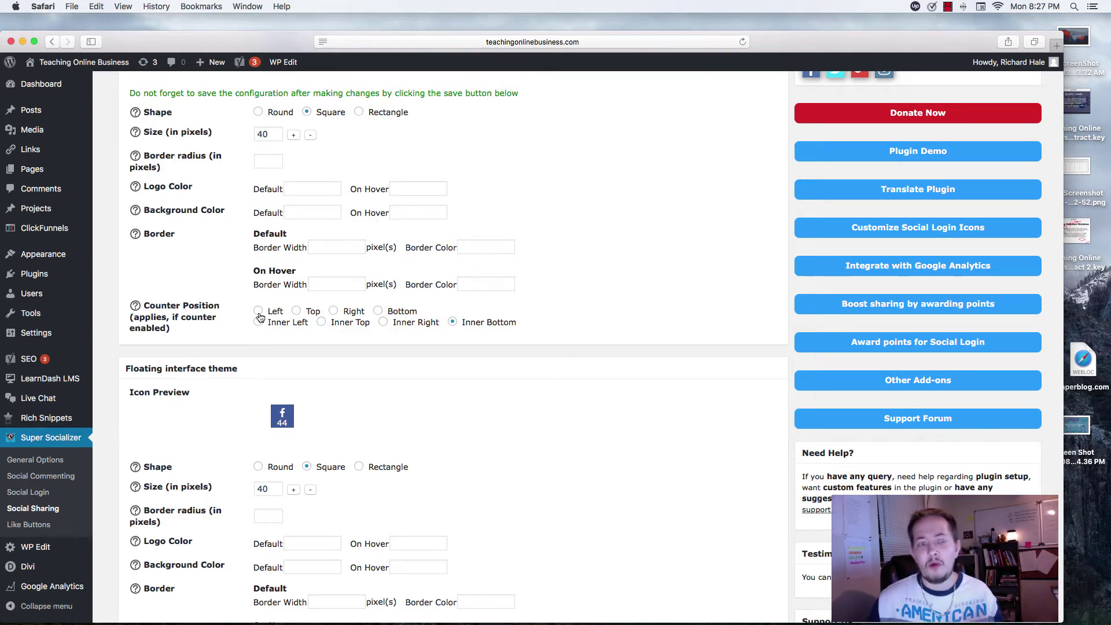
pyautogui.scroll(-4, 363, 261)
pyautogui.scroll(15, 363, 240)
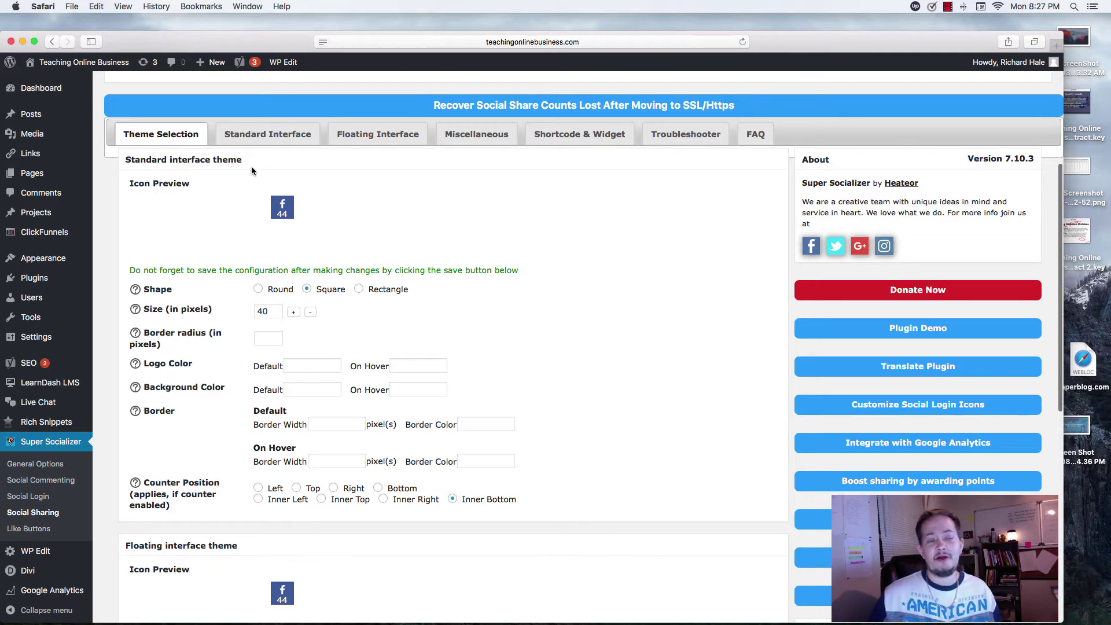
pyautogui.scroll(-15, 404, 248)
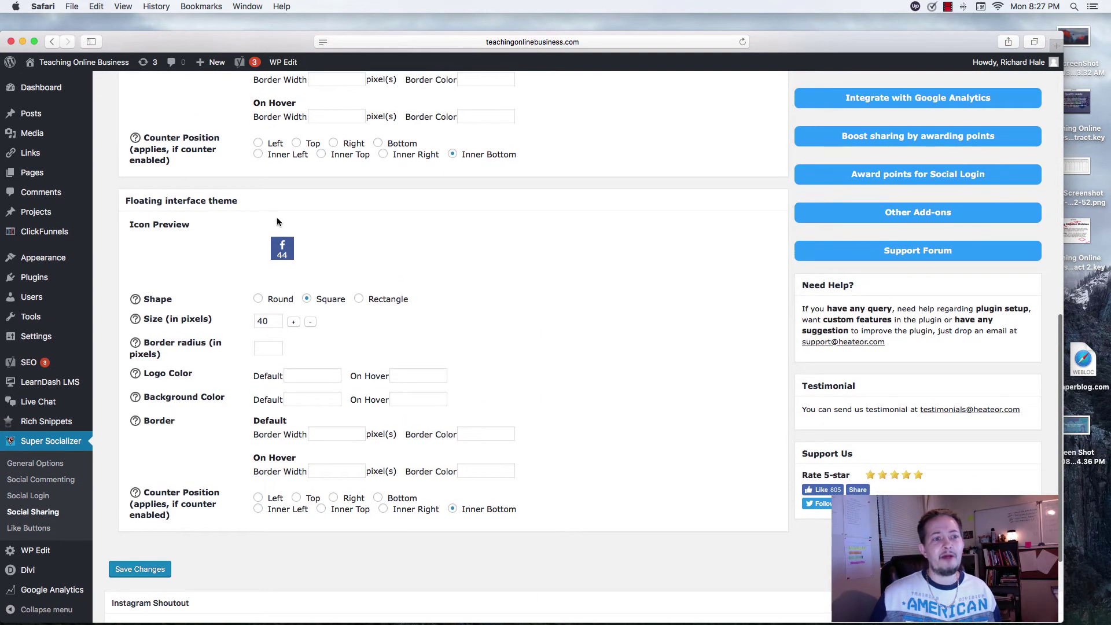
pyautogui.scroll(8, 343, 215)
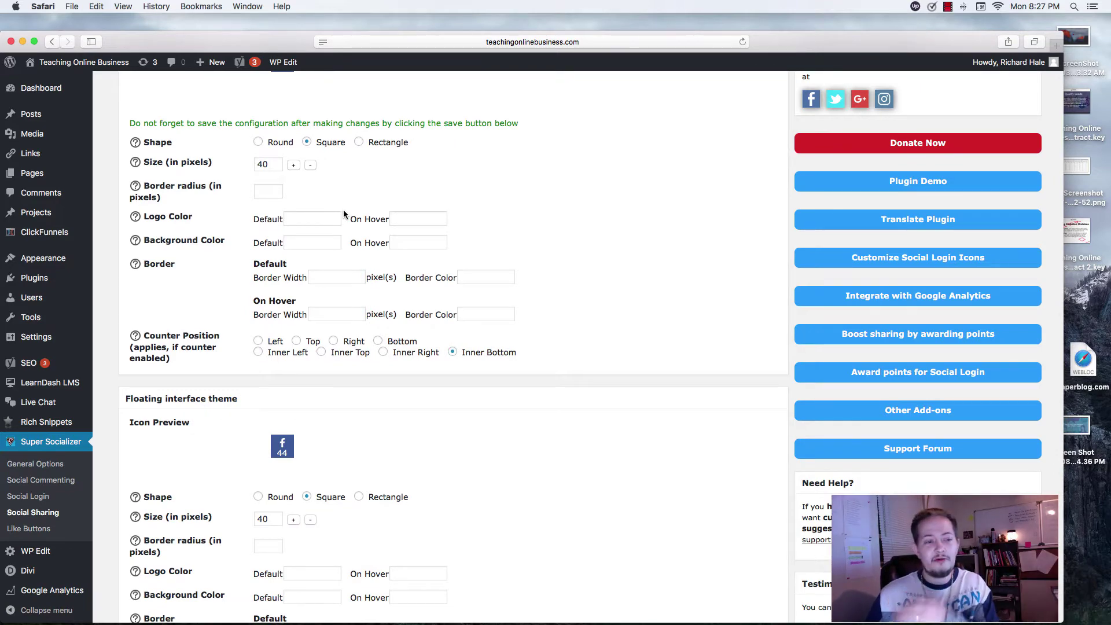
pyautogui.scroll(2, 360, 214)
pyautogui.scroll(-5, 360, 215)
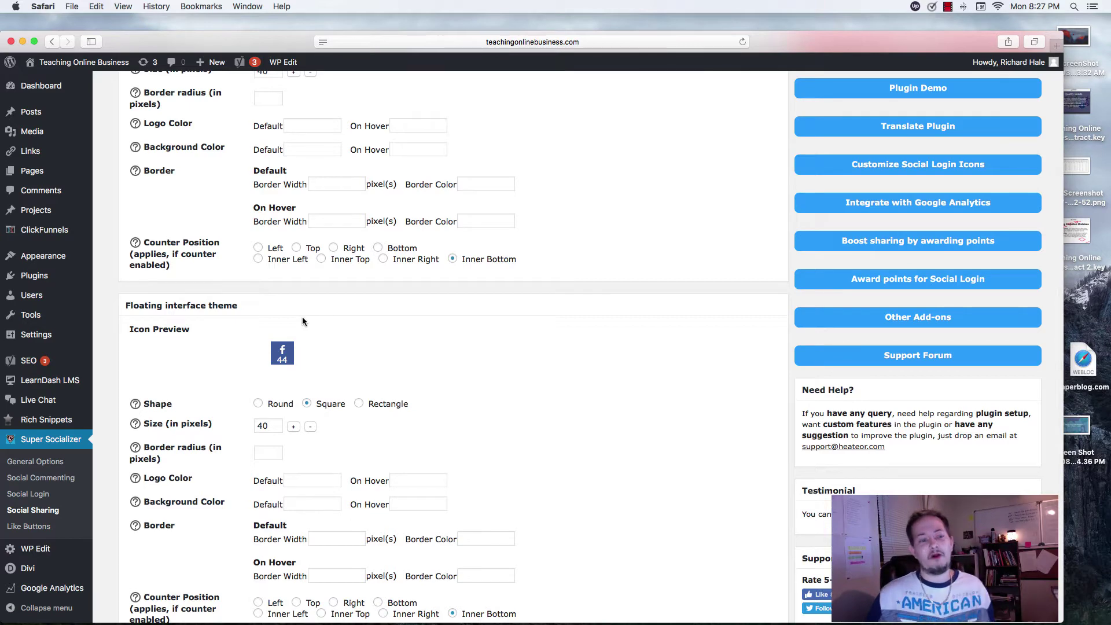
pyautogui.scroll(-4, 302, 321)
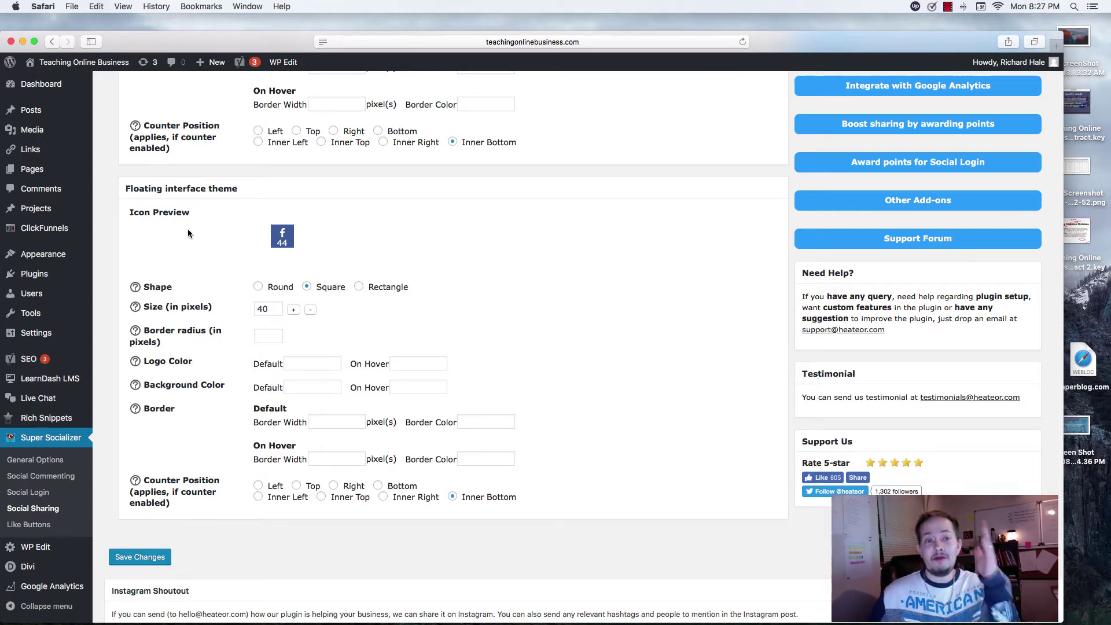
pyautogui.scroll(-5, 180, 394)
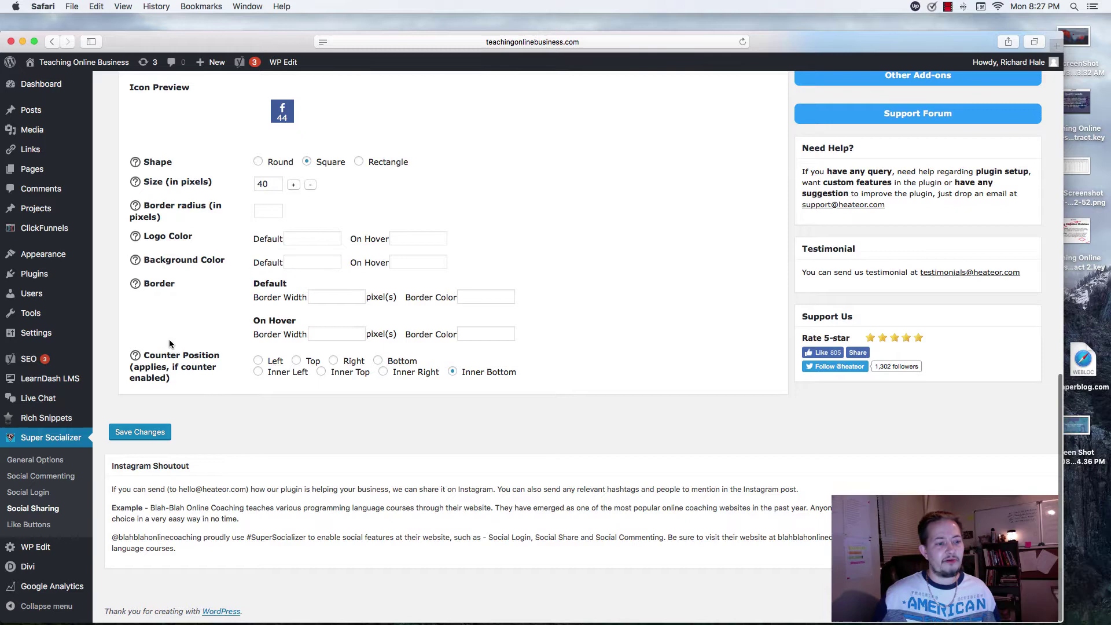
pyautogui.scroll(6, 193, 302)
pyautogui.scroll(-3, 286, 260)
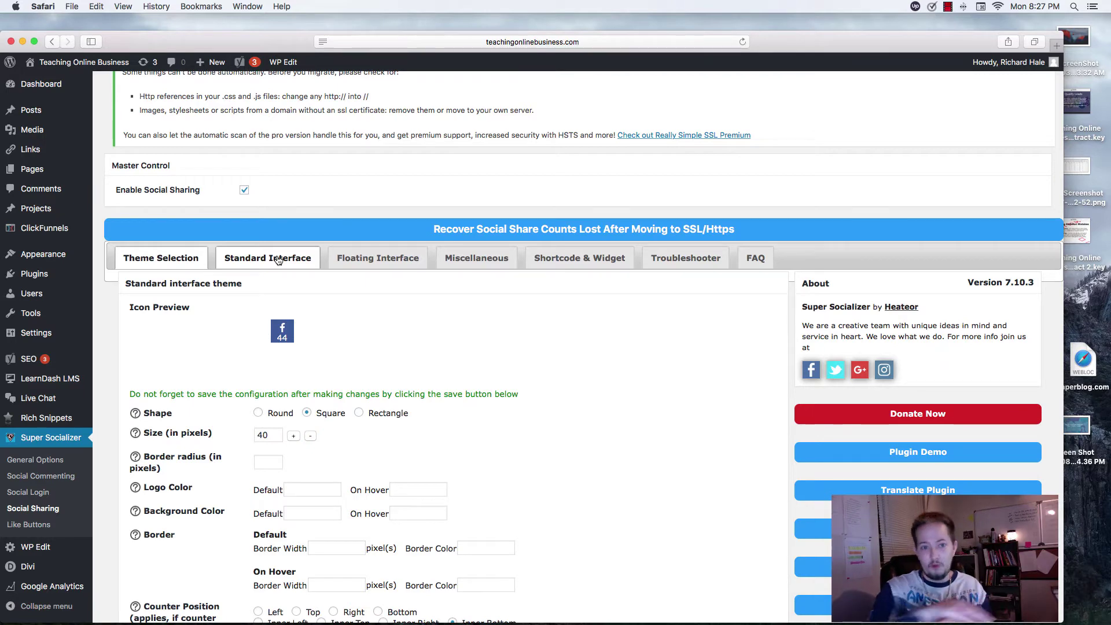
# - Open the Standard Interface tab and review its target URL, title and sharing services options
pyautogui.click(278, 260)
pyautogui.scroll(-2, 542, 337)
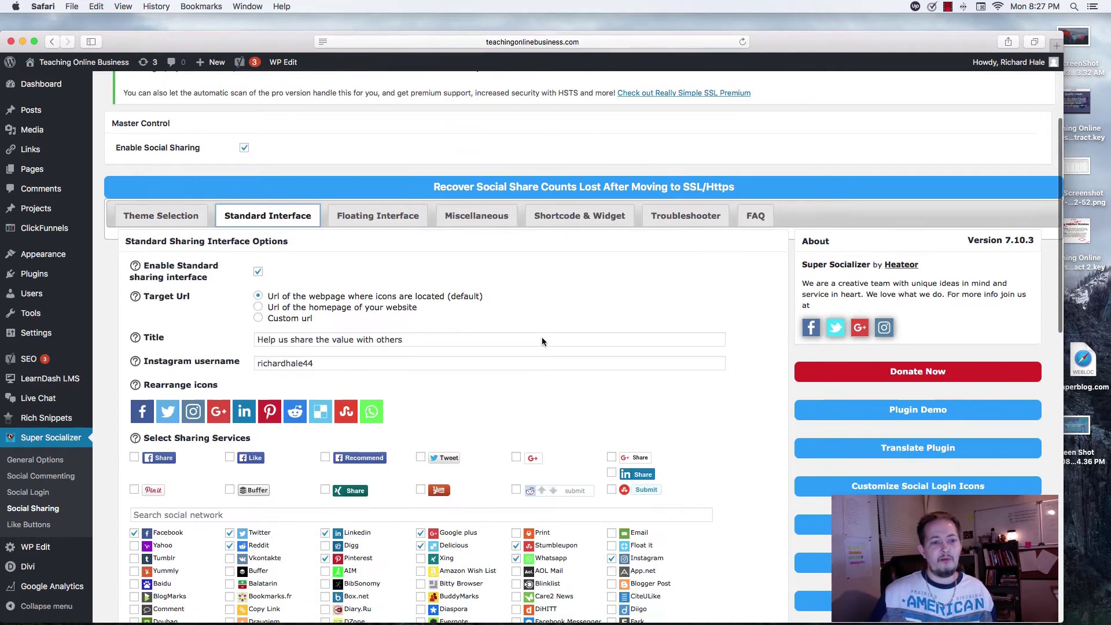
pyautogui.scroll(-2, 542, 338)
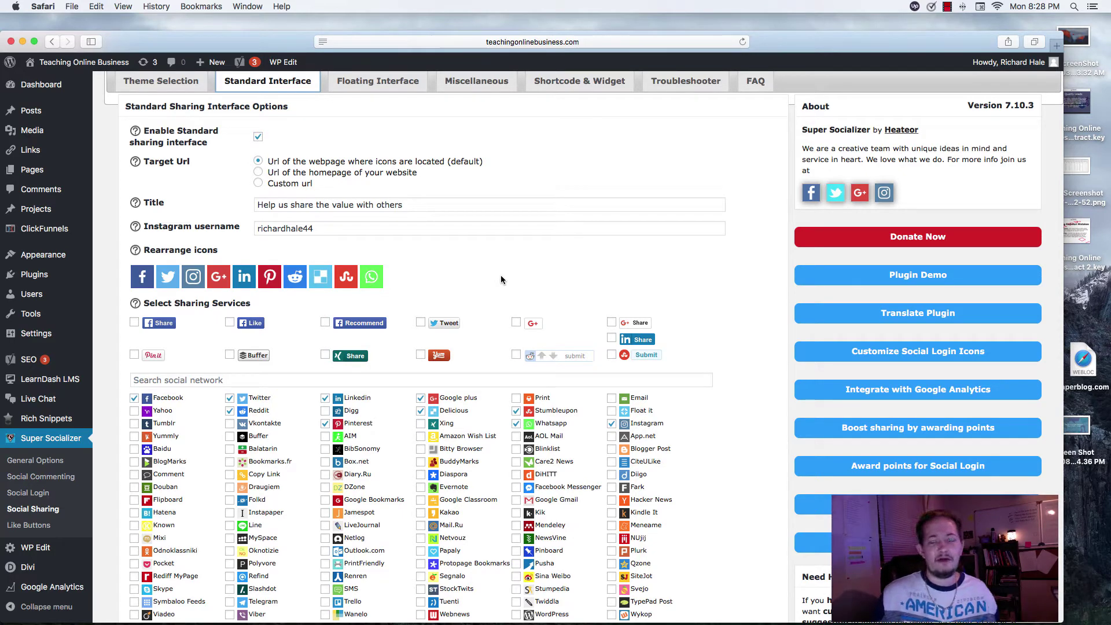
pyautogui.scroll(-3, 501, 277)
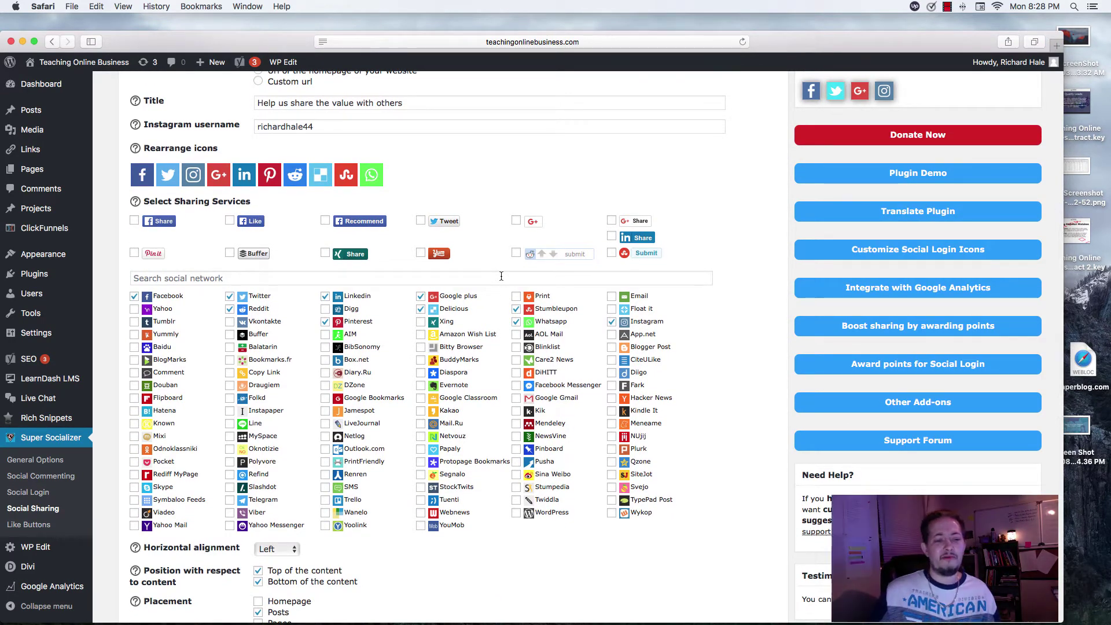
pyautogui.scroll(5, 501, 277)
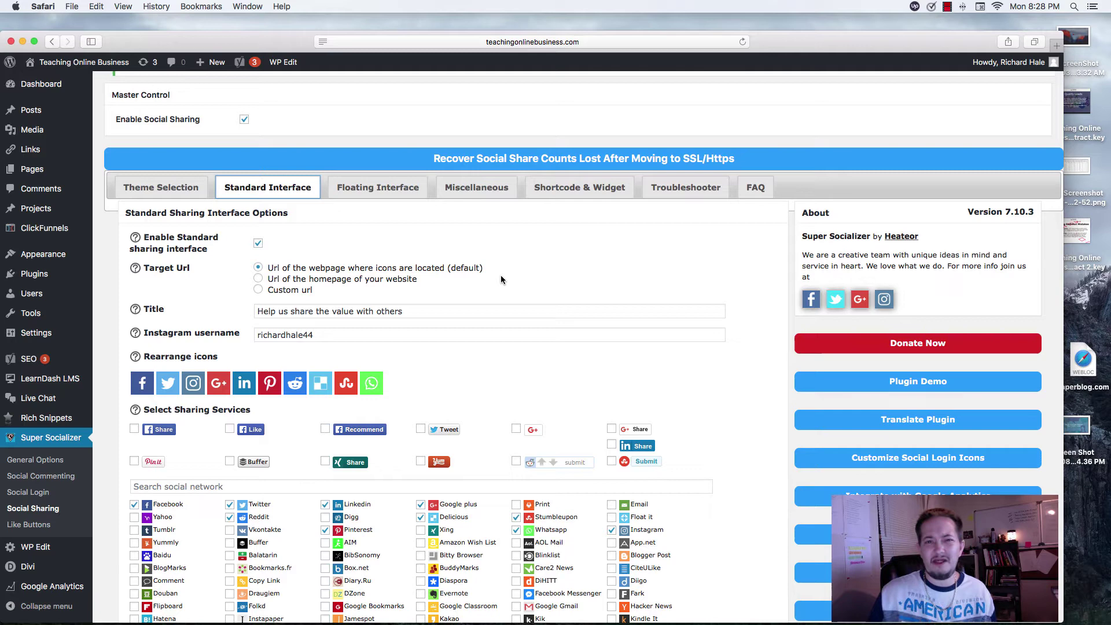
pyautogui.scroll(-2, 501, 279)
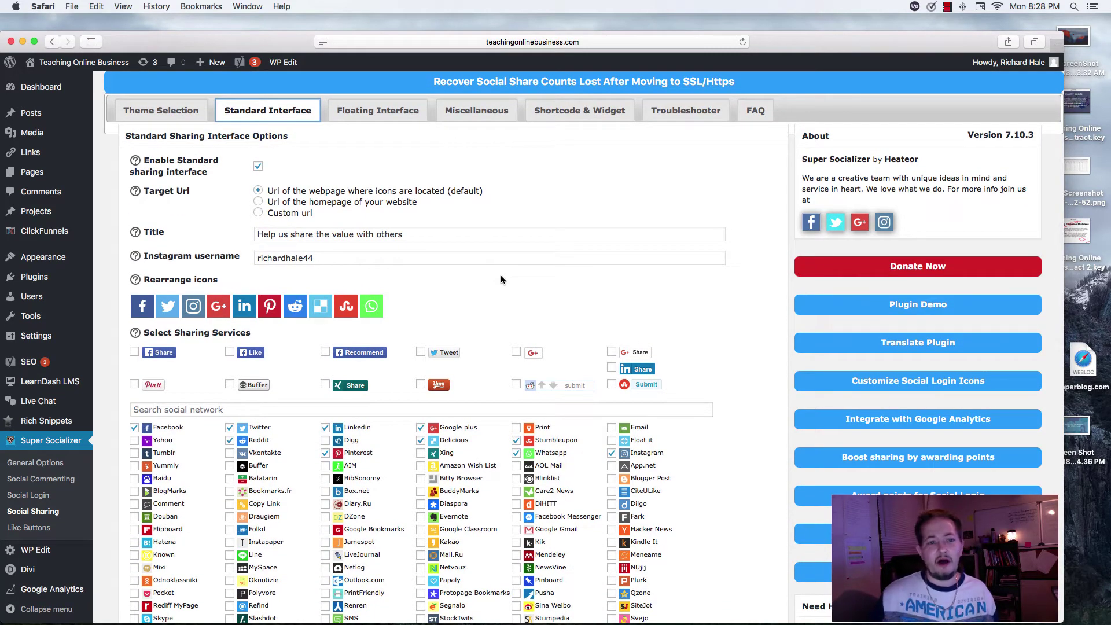
pyautogui.scroll(-1, 501, 279)
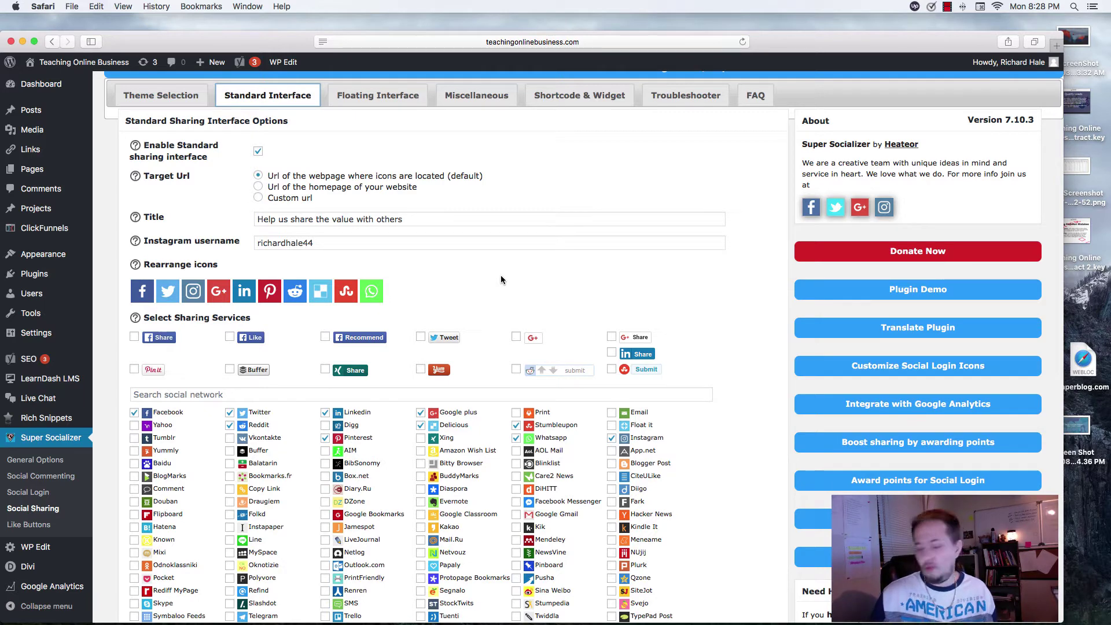
pyautogui.scroll(-2, 503, 233)
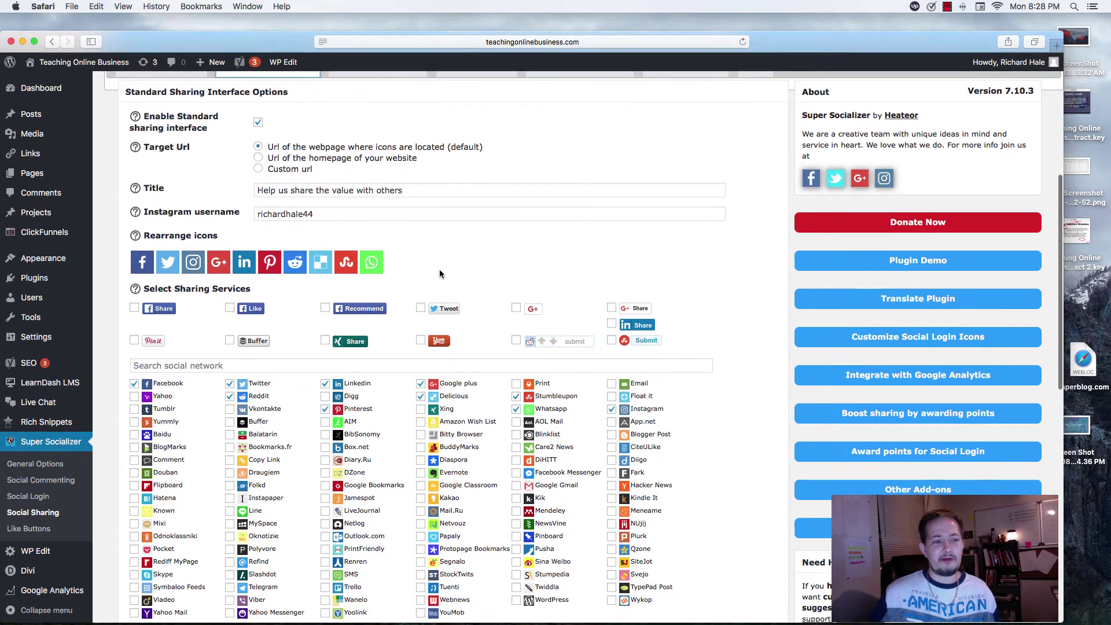
pyautogui.scroll(5, 439, 272)
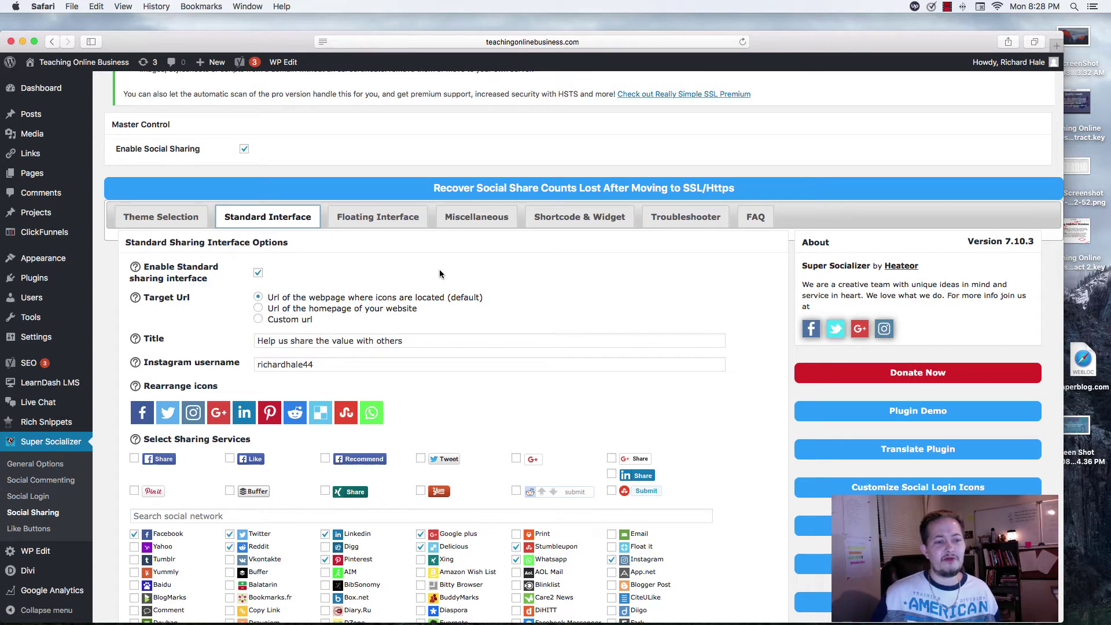
pyautogui.scroll(-1, 440, 272)
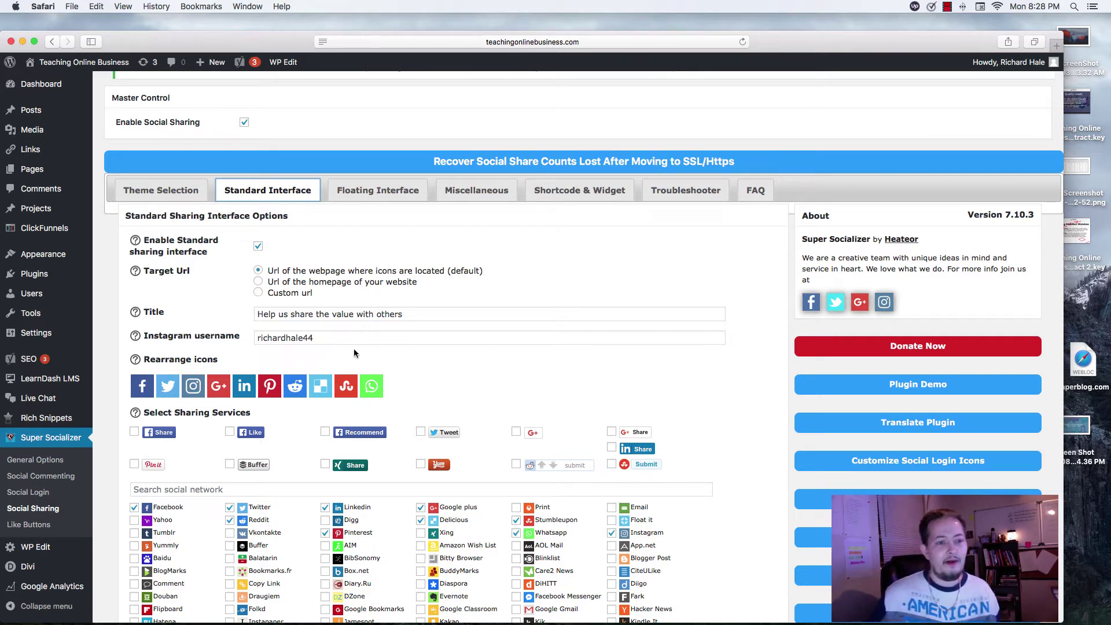
pyautogui.scroll(-1, 354, 353)
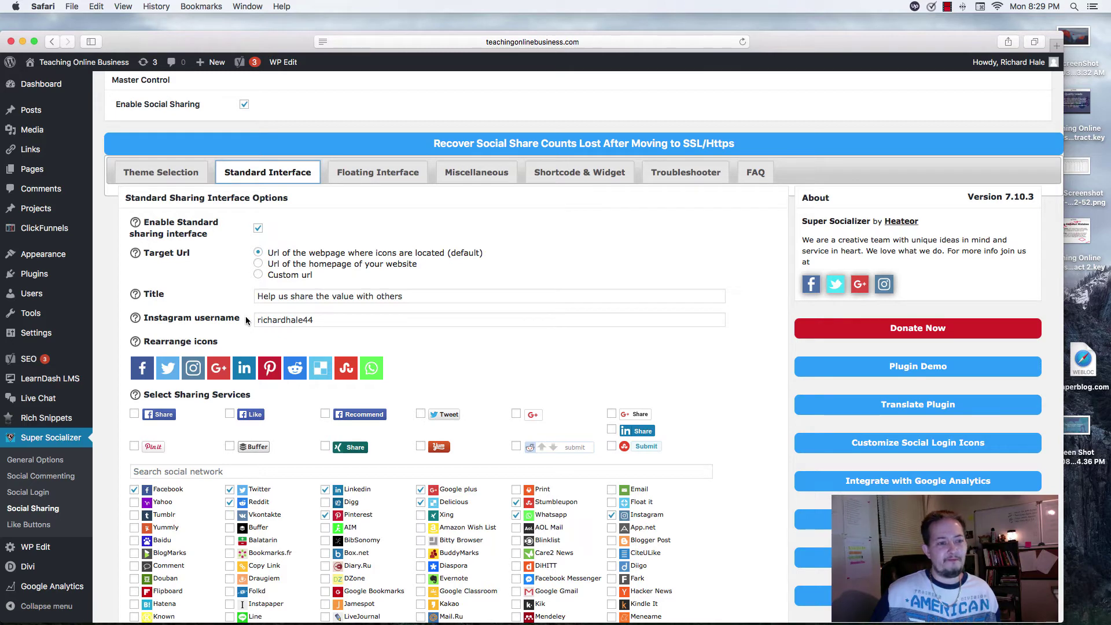
pyautogui.scroll(-1, 278, 312)
pyautogui.scroll(-1, 305, 299)
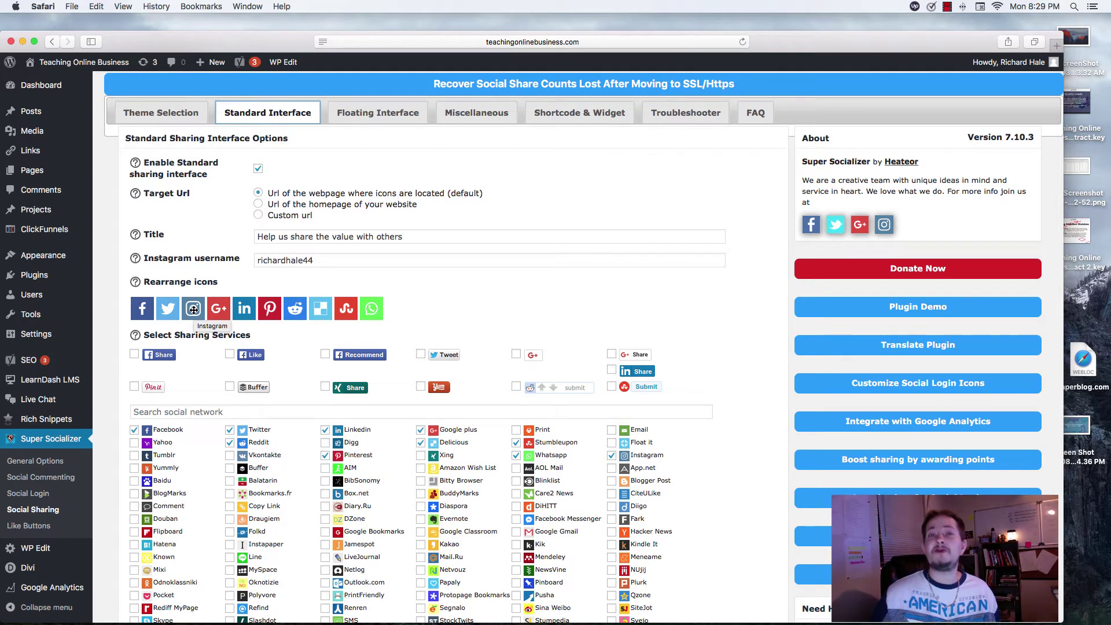
pyautogui.scroll(-1, 249, 267)
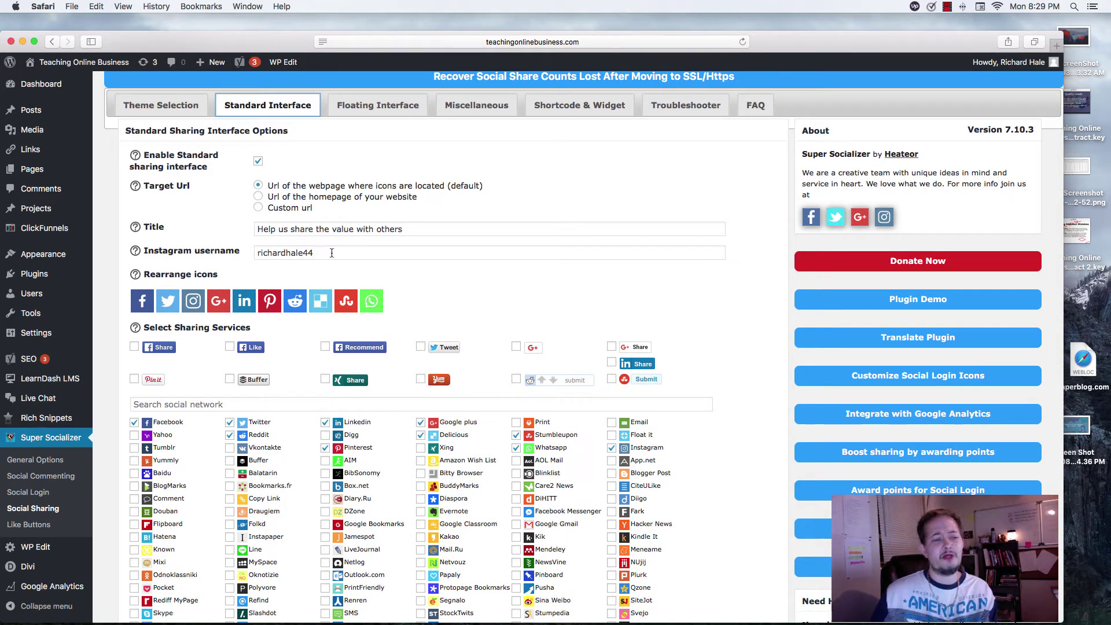
pyautogui.scroll(-5, 331, 253)
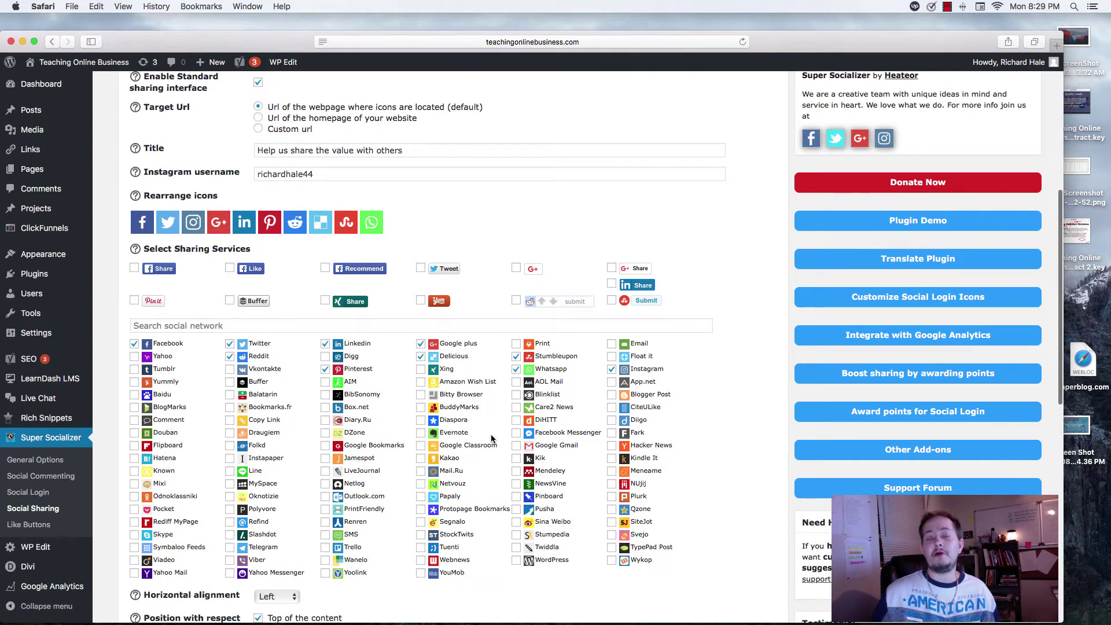
pyautogui.scroll(-1, 493, 437)
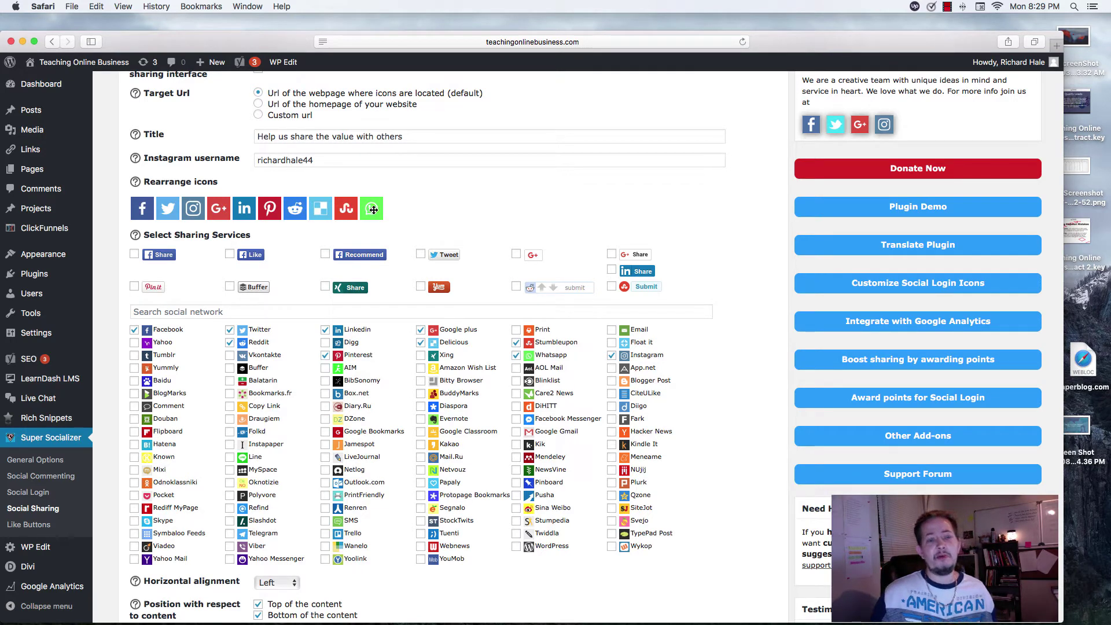
pyautogui.scroll(-1, 373, 210)
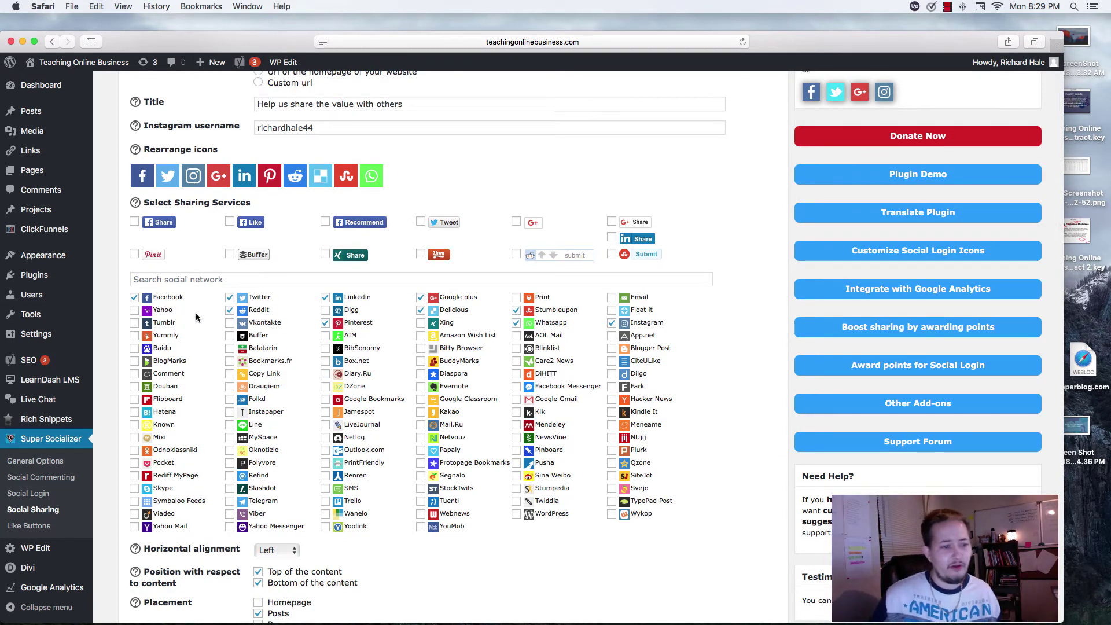
pyautogui.scroll(-1, 197, 327)
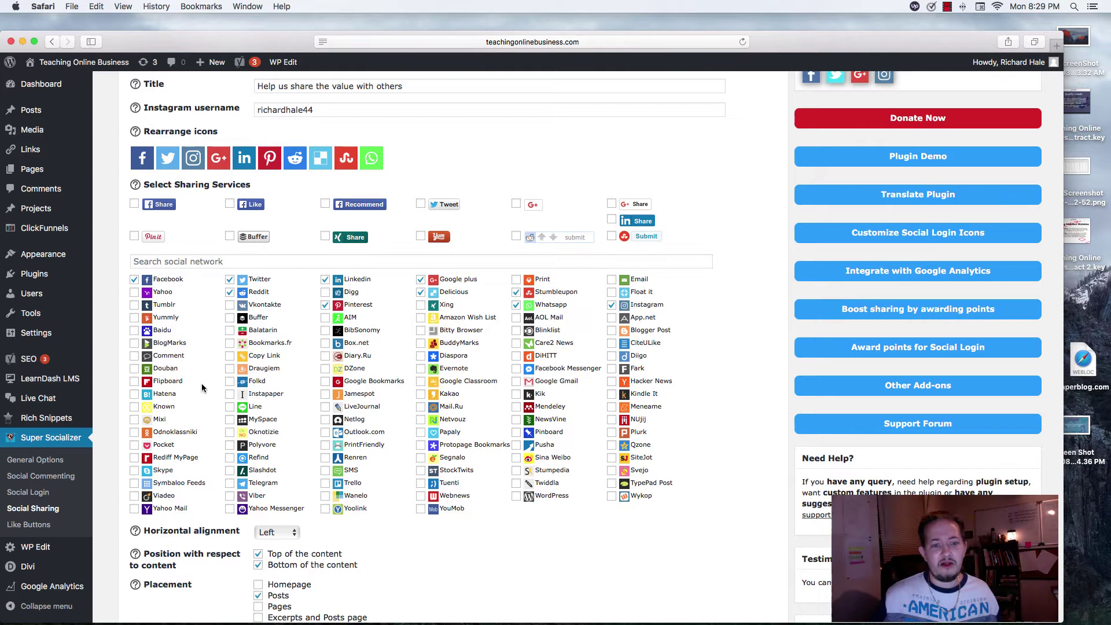
pyautogui.scroll(-2, 489, 339)
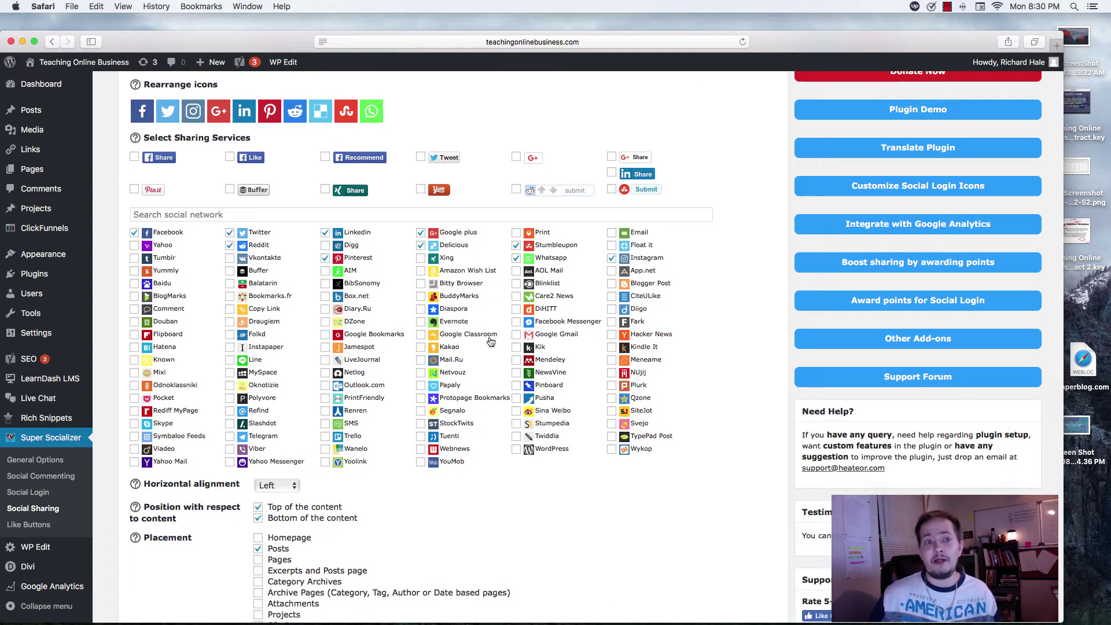
pyautogui.scroll(3, 491, 342)
pyautogui.click(420, 331)
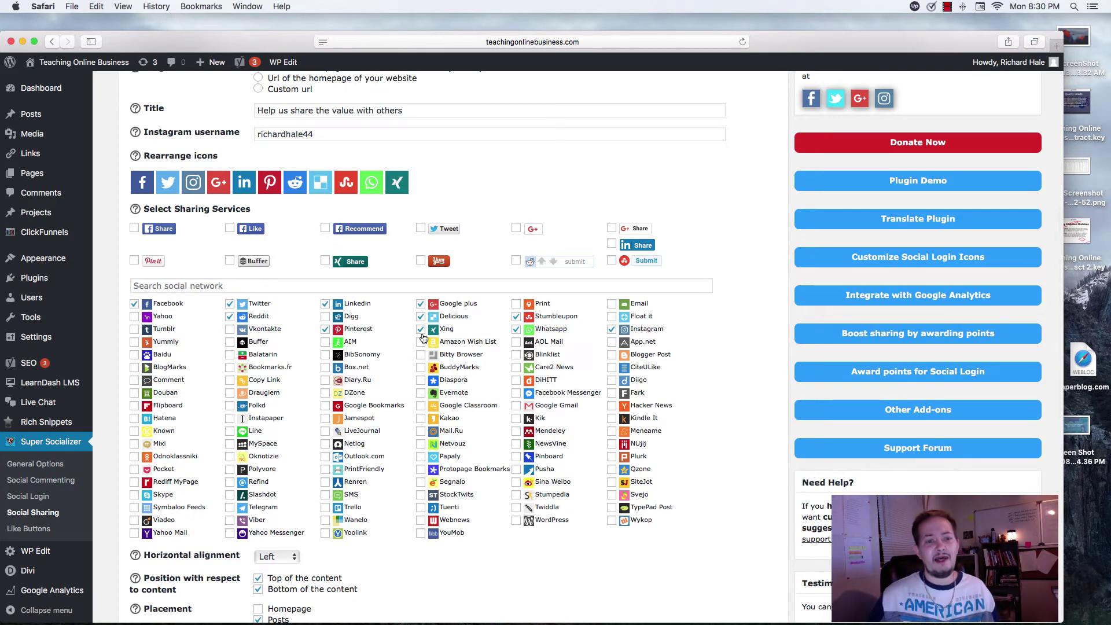
pyautogui.click(420, 328)
pyautogui.scroll(-5, 411, 414)
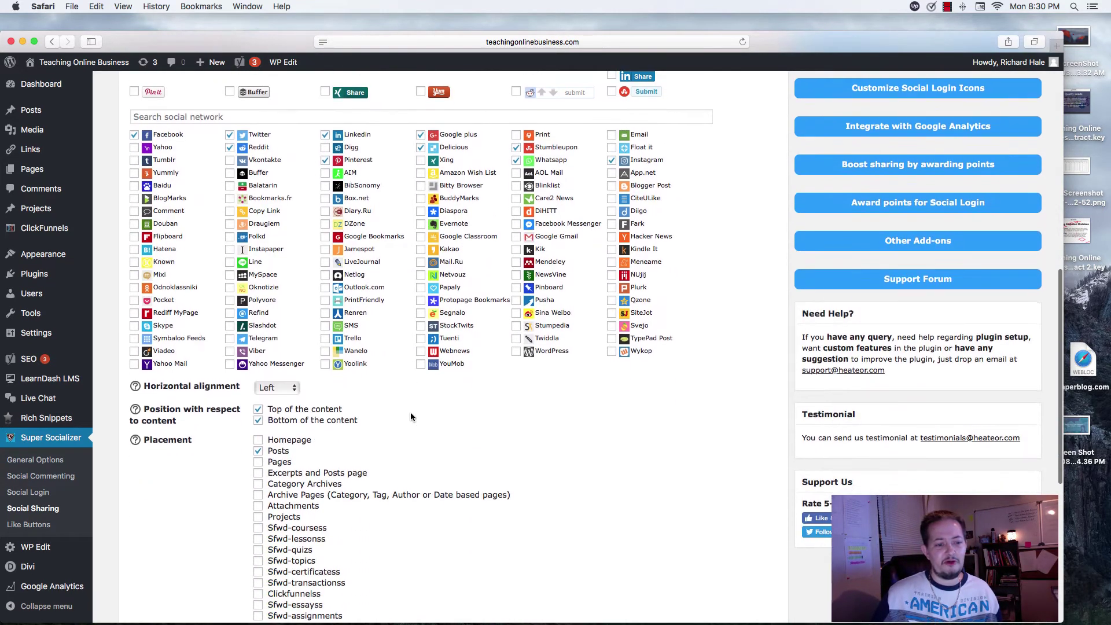
pyautogui.scroll(-1, 300, 371)
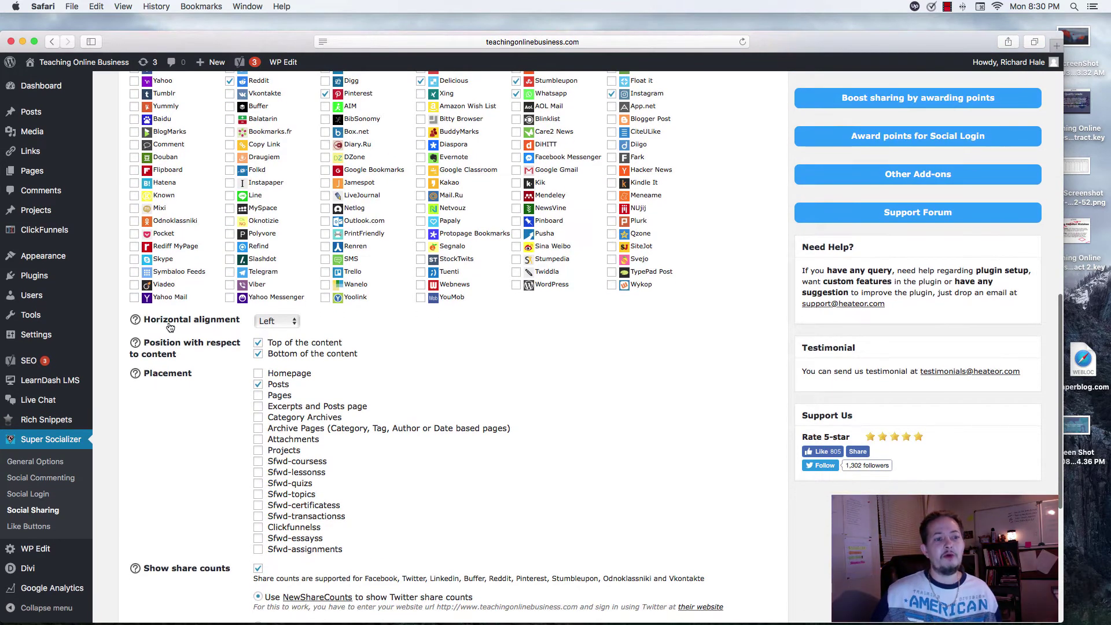
pyautogui.click(294, 322)
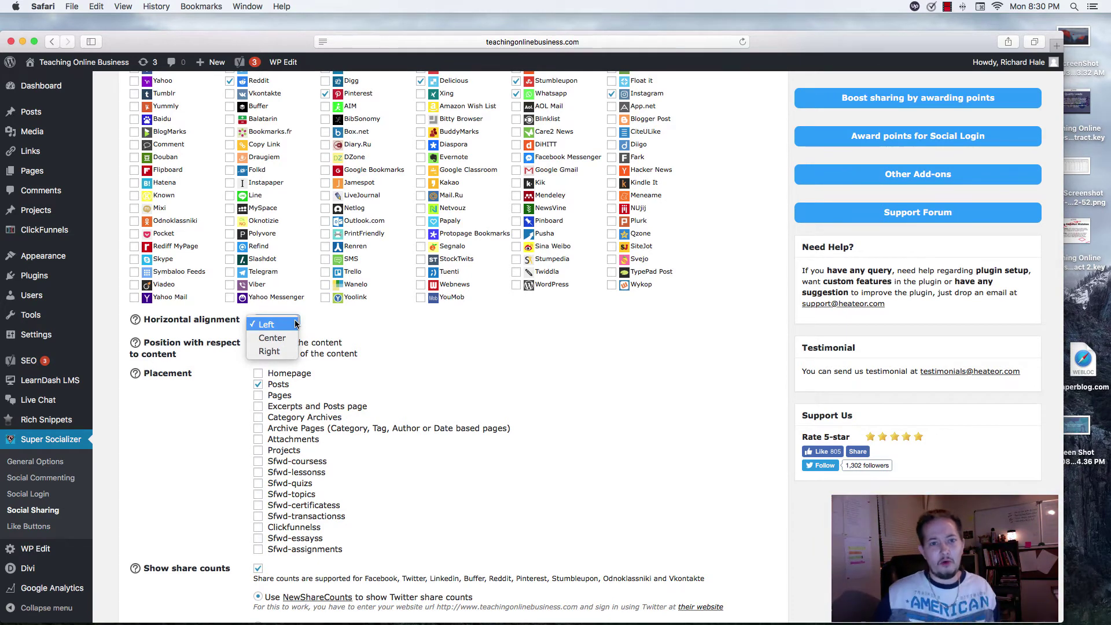
pyautogui.click(348, 321)
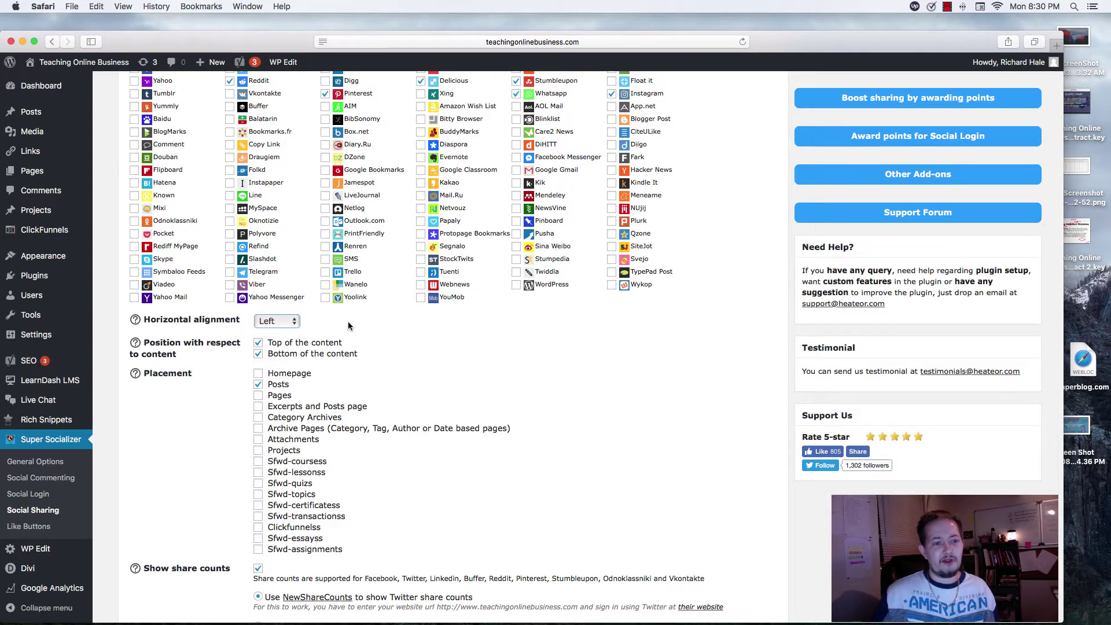
pyautogui.scroll(-2, 397, 321)
pyautogui.scroll(-1, 397, 316)
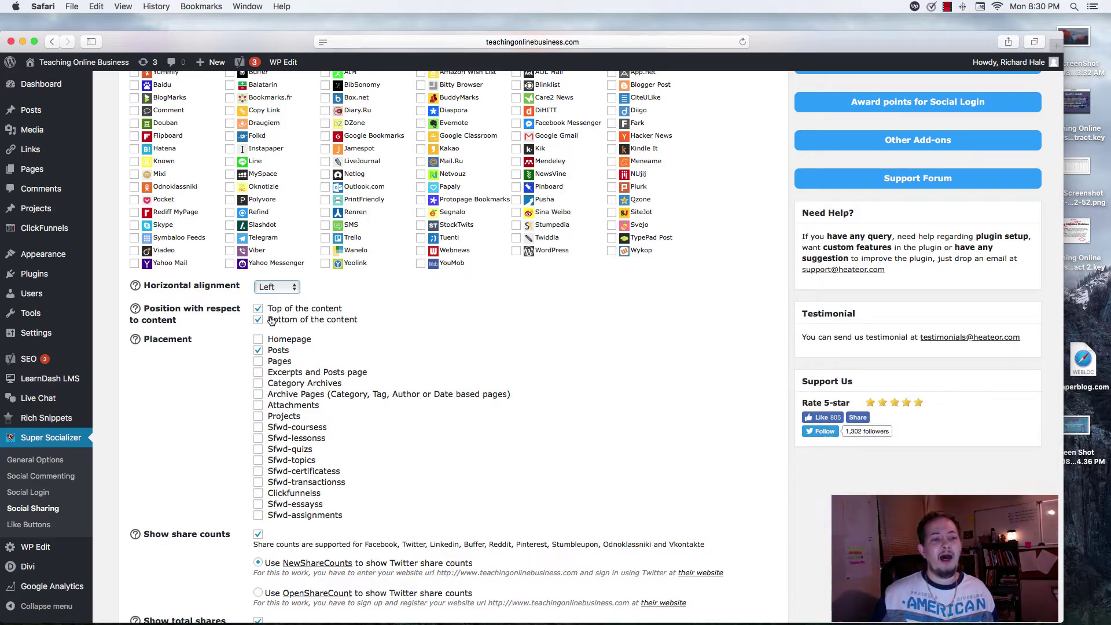
pyautogui.scroll(-2, 373, 307)
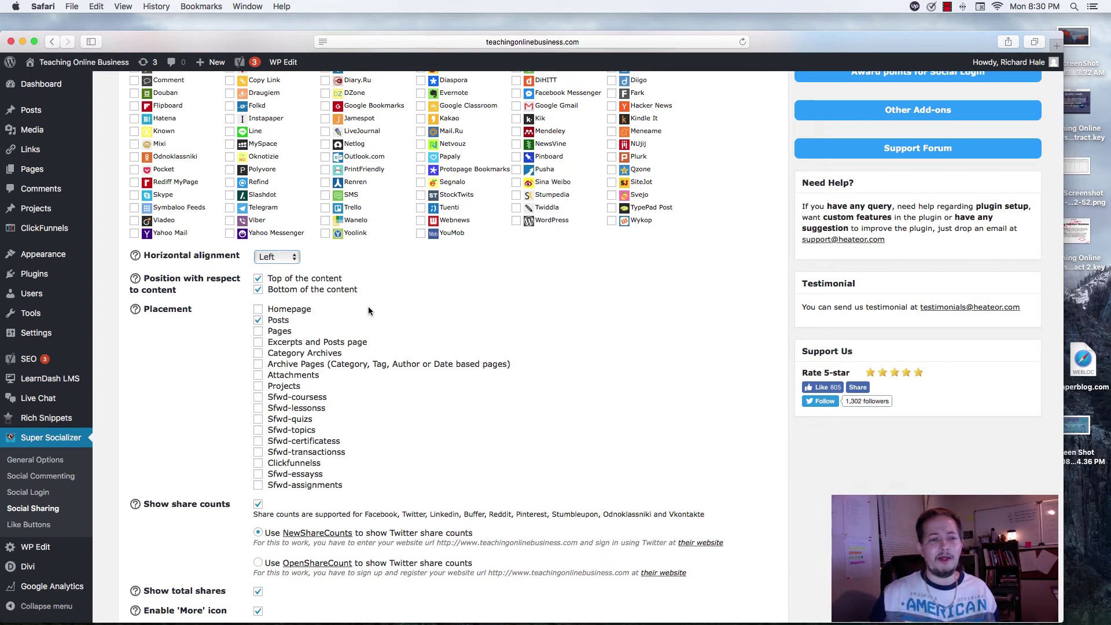
# - Scroll through the share-count options and back up, then open the site's front page in a new tab
pyautogui.scroll(-1, 164, 301)
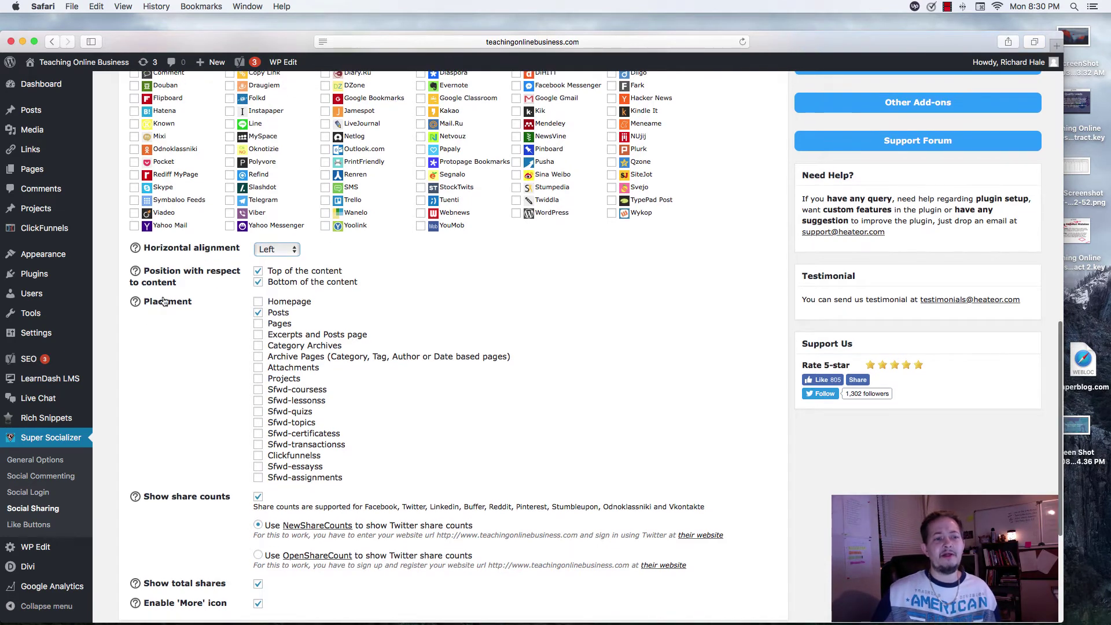
pyautogui.scroll(-2, 328, 299)
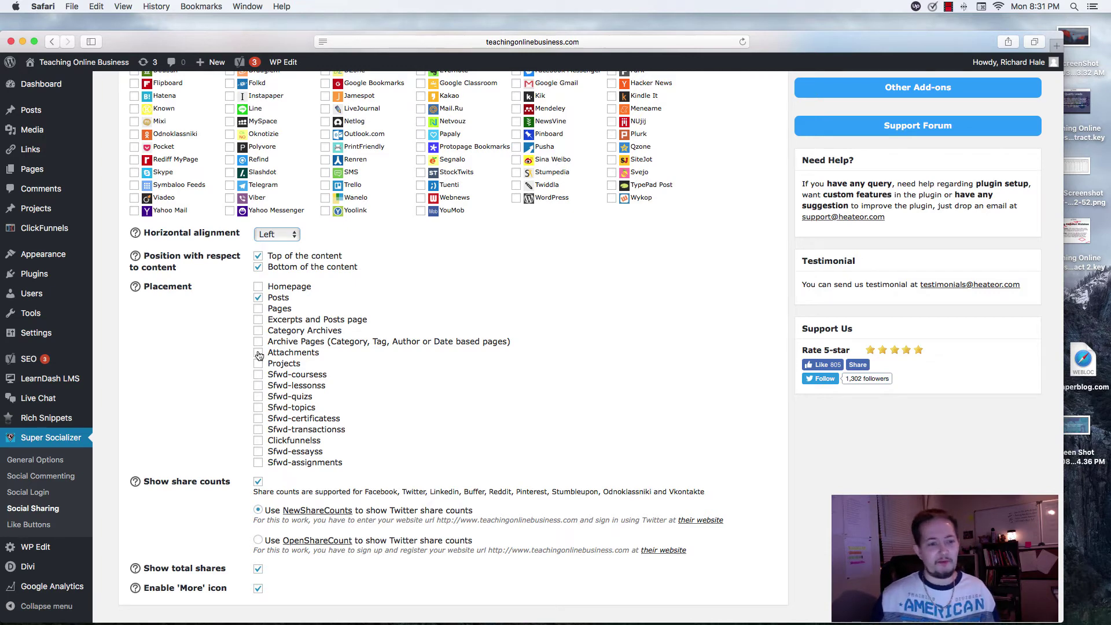
pyautogui.scroll(-5, 204, 356)
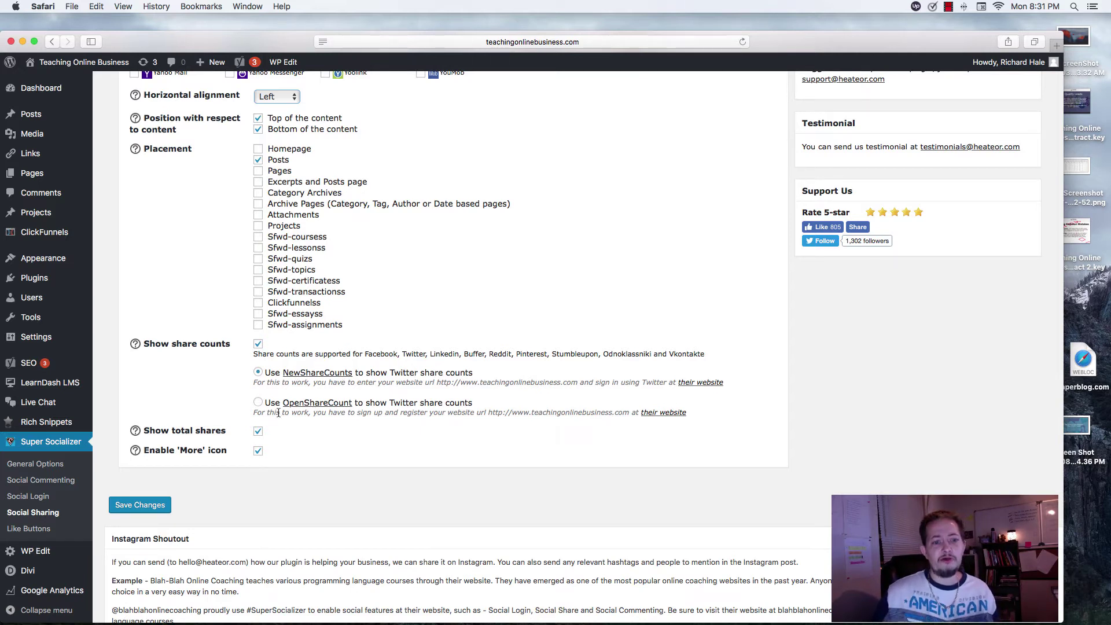
pyautogui.scroll(-2, 245, 388)
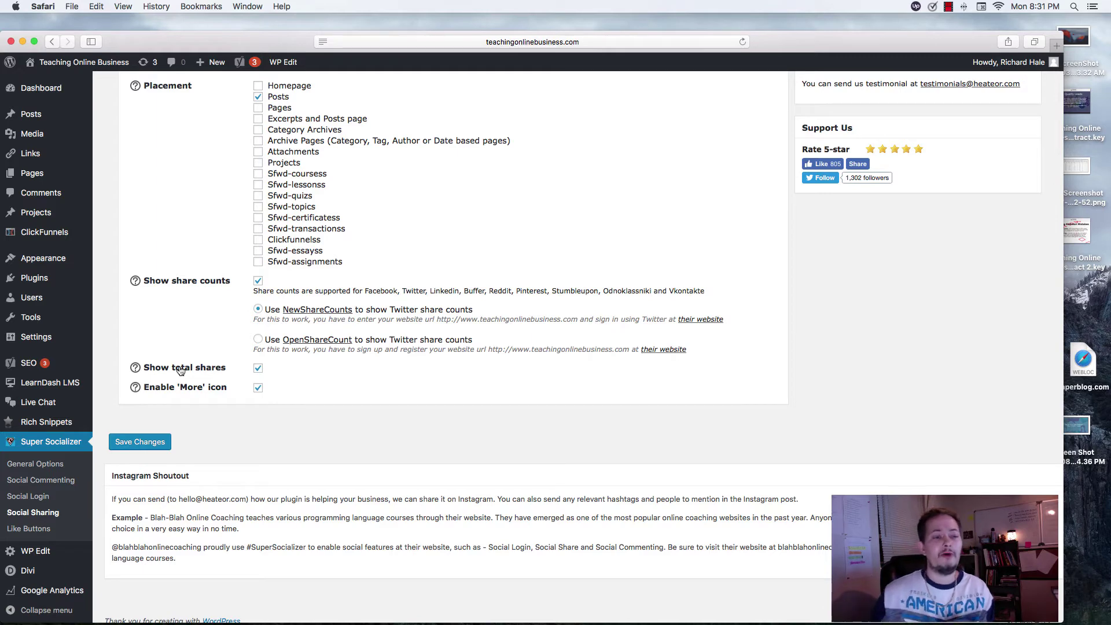
pyautogui.scroll(1, 181, 370)
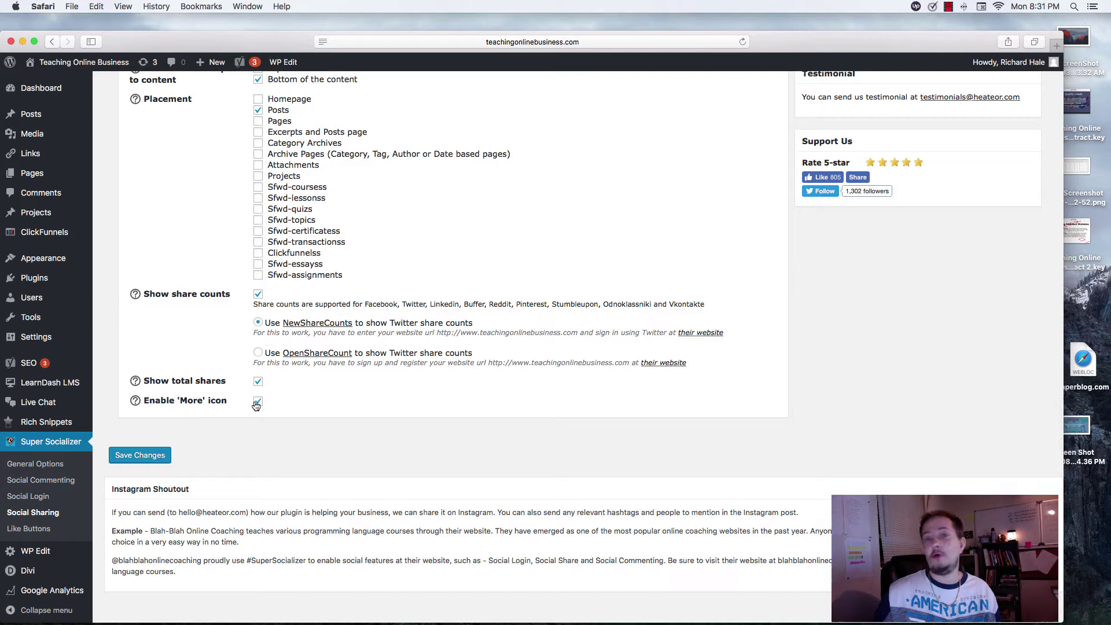
pyautogui.scroll(-2, 279, 384)
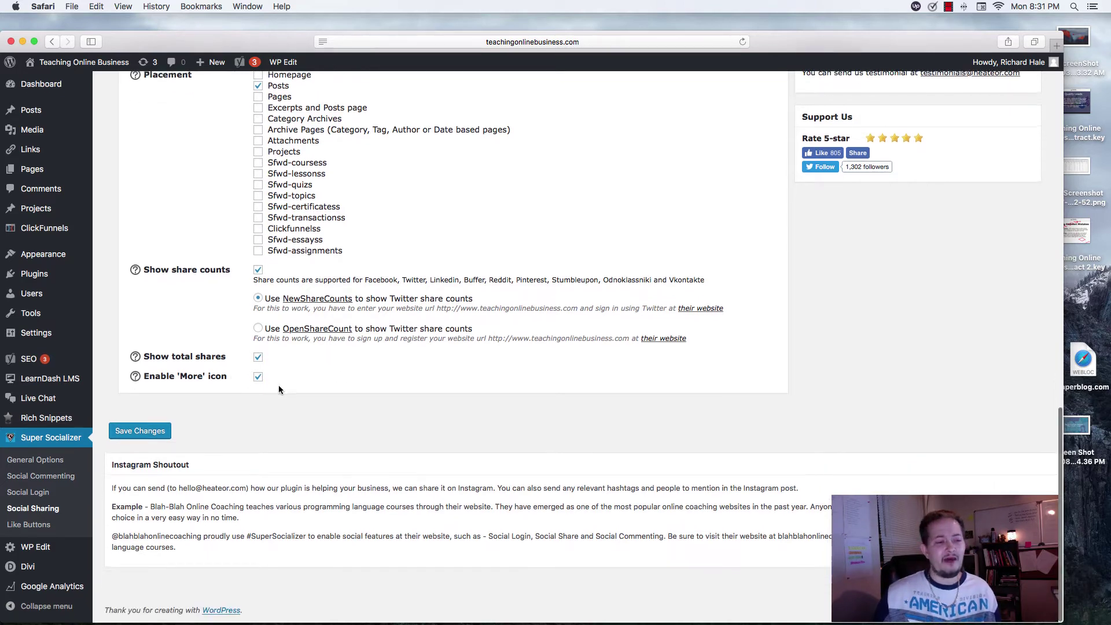
pyautogui.scroll(2, 312, 394)
pyautogui.scroll(10, 313, 394)
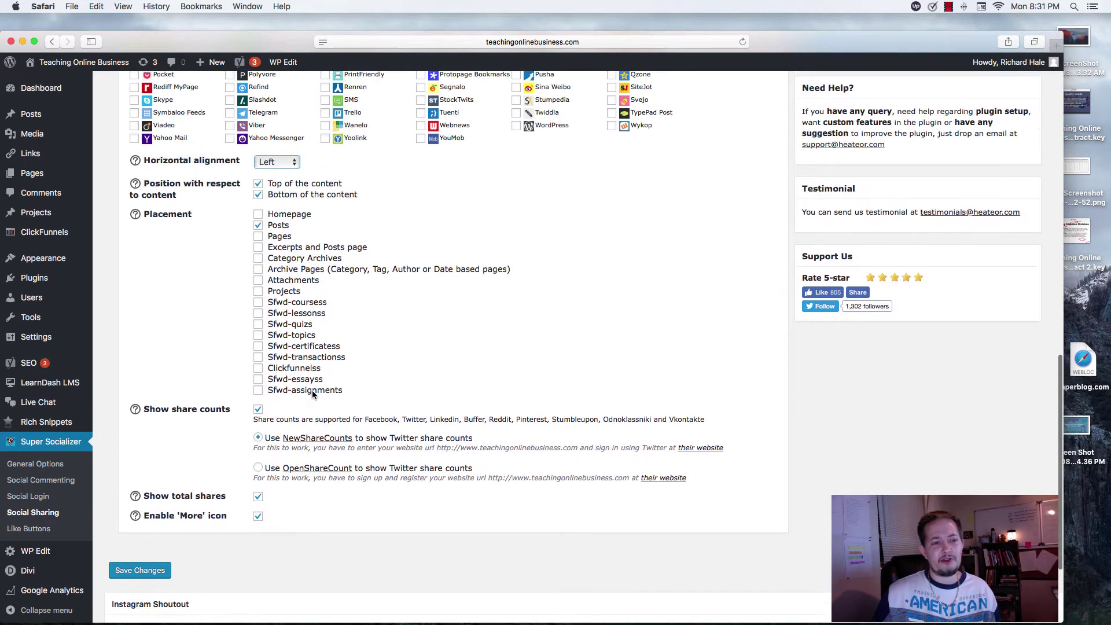
pyautogui.scroll(5, 311, 390)
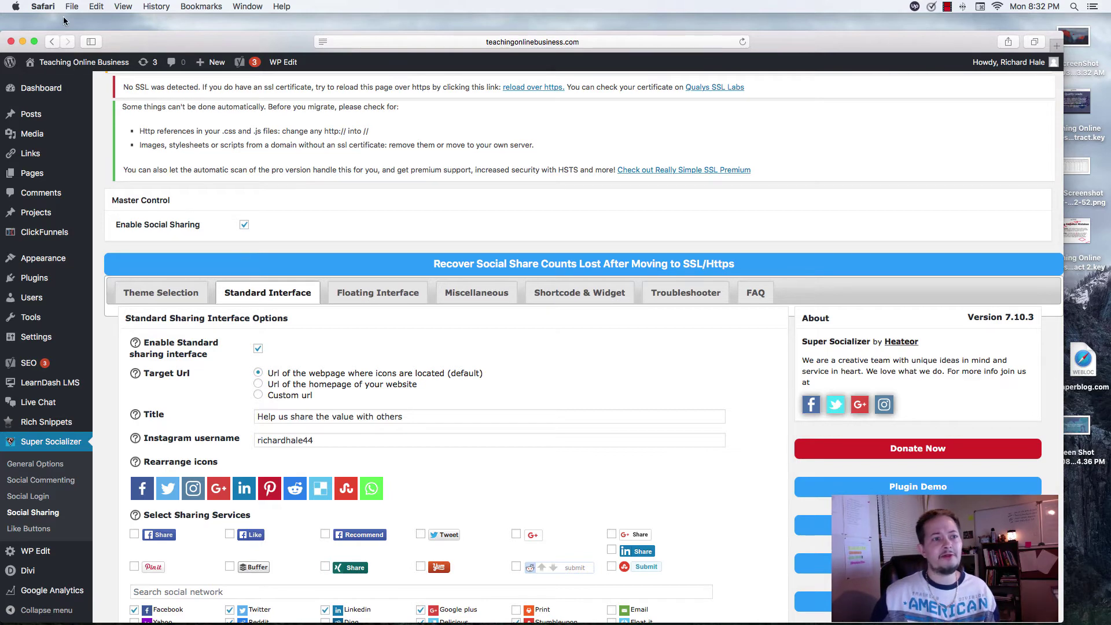
pyautogui.keyDown('super'); pyautogui.click(84, 62); pyautogui.keyUp('super')
# - Switch to the front-page tab and load the site's /wp-admin address
pyautogui.click(743, 49)
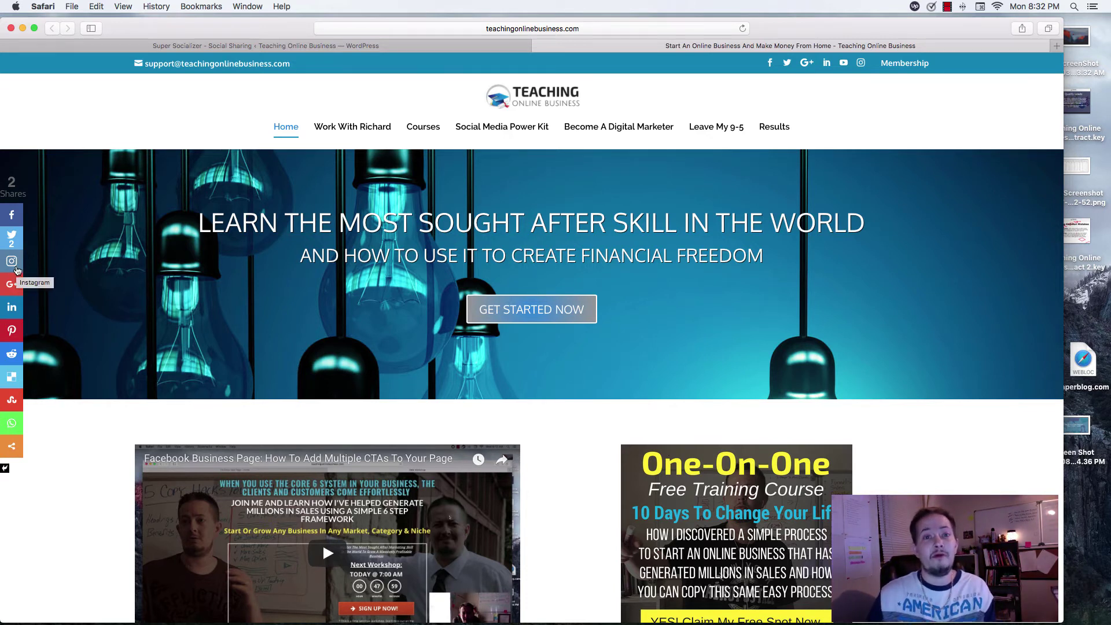
pyautogui.scroll(1, 347, 126)
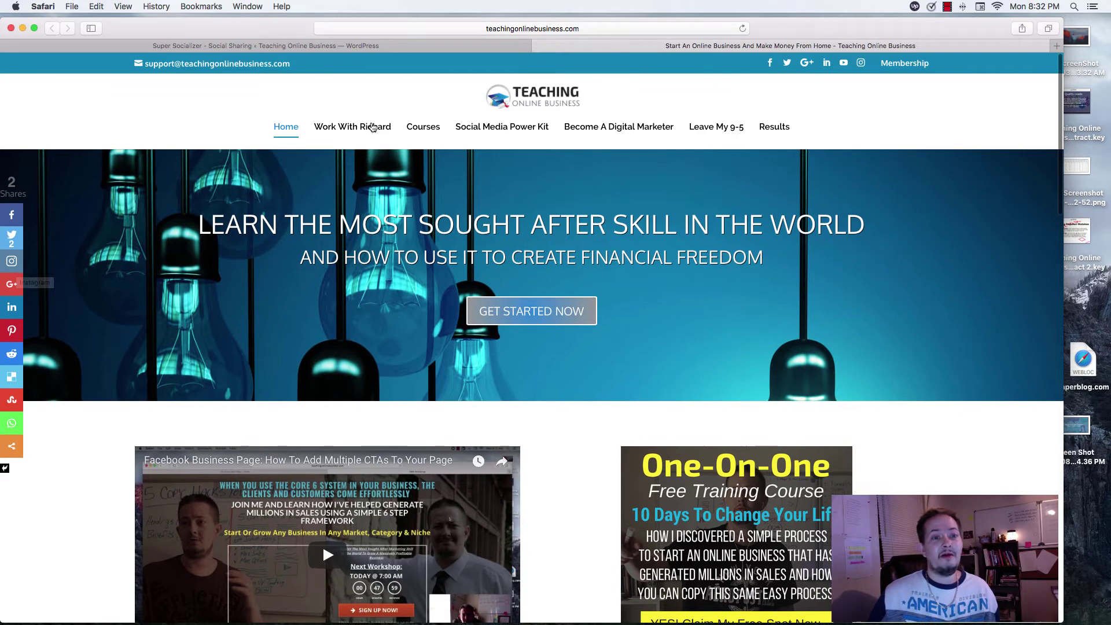
pyautogui.click(599, 29)
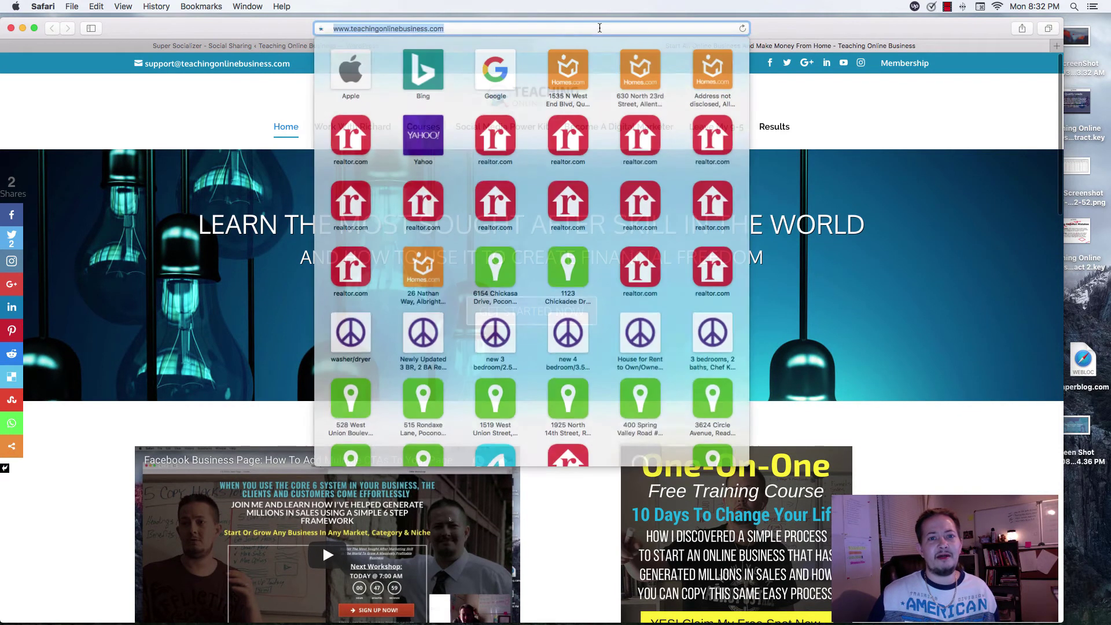
pyautogui.write('/wp-admin')
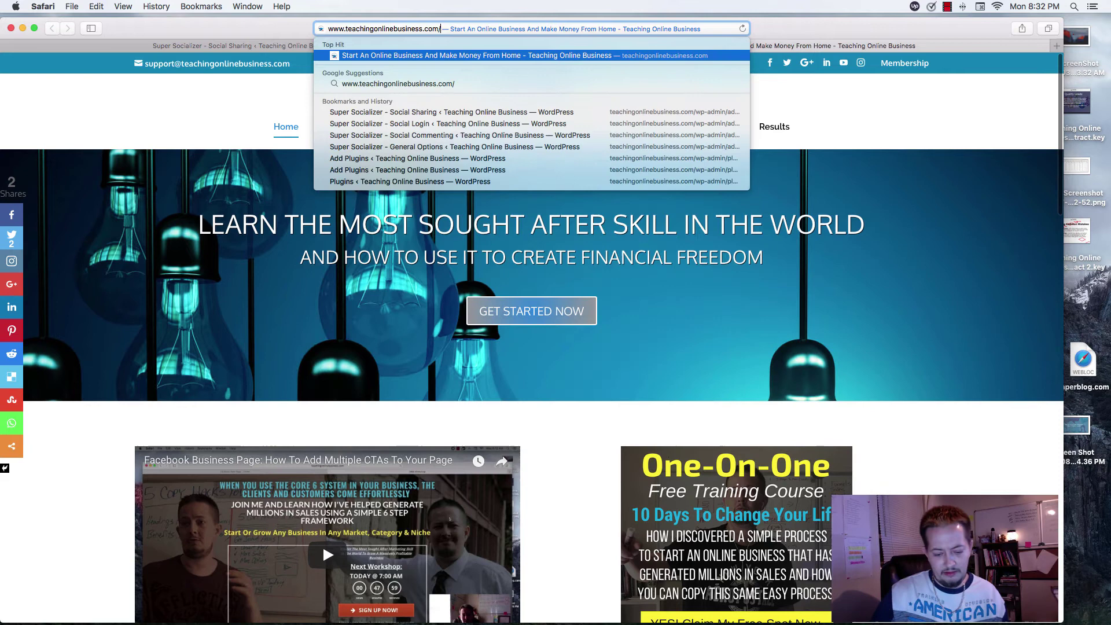
pyautogui.press('Return')
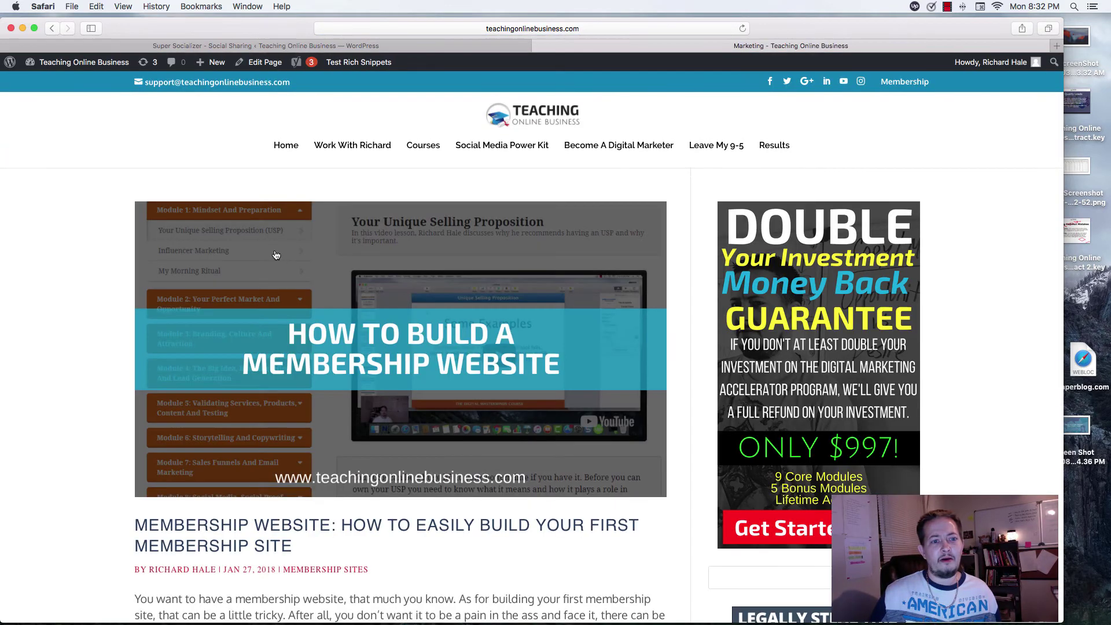
# - Open the membership website blog post, view its share bar, then return to the settings tab
pyautogui.scroll(-5, 276, 255)
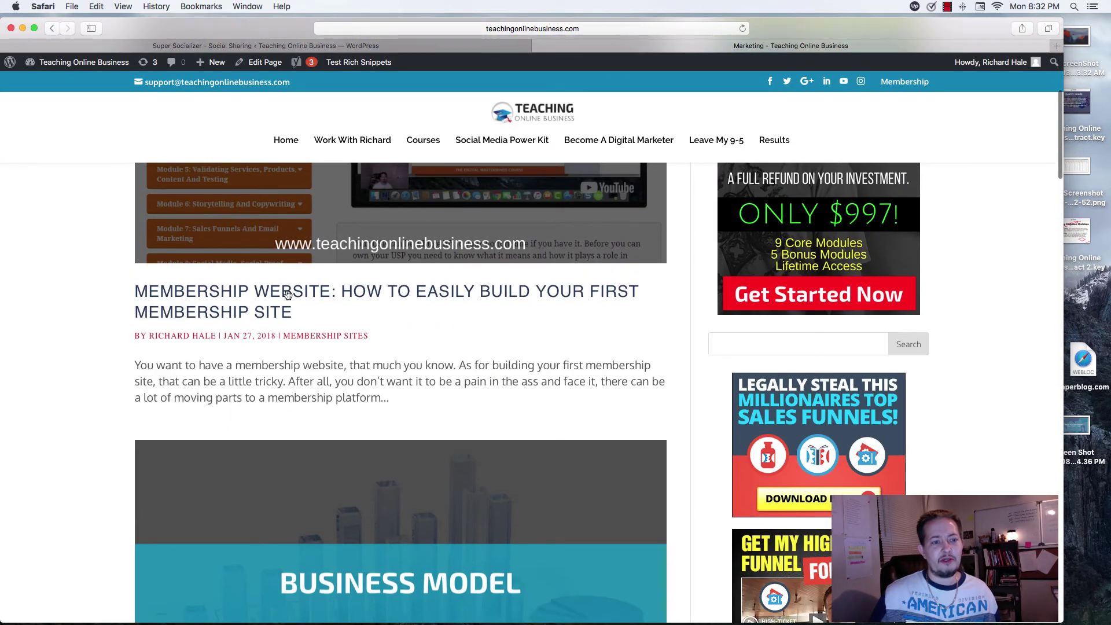
pyautogui.click(288, 294)
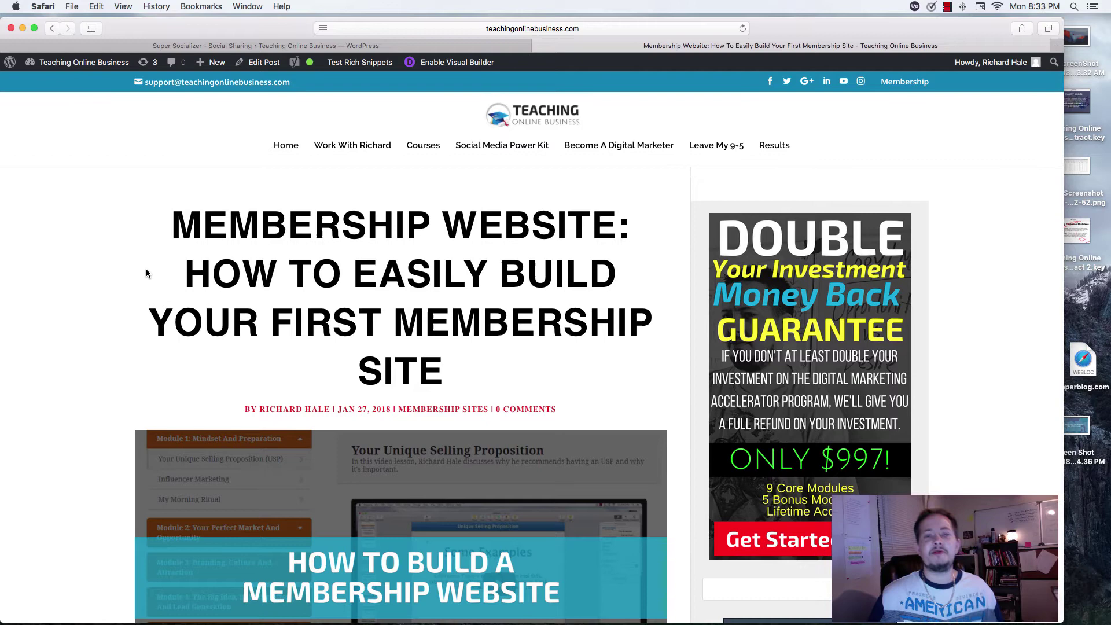
pyautogui.scroll(-6, 146, 274)
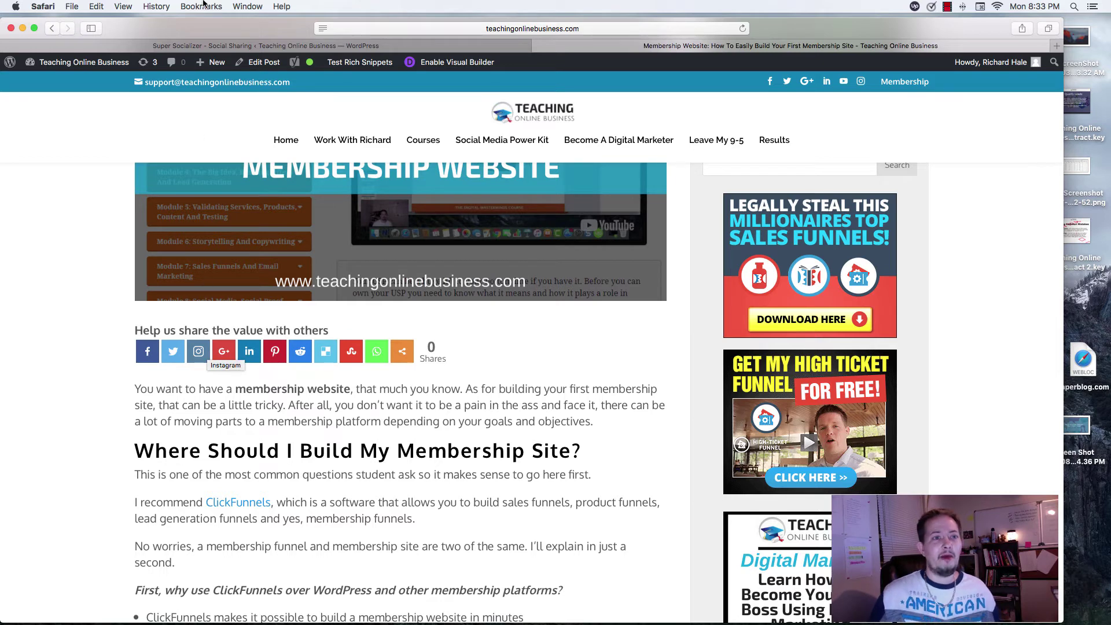
pyautogui.click(233, 46)
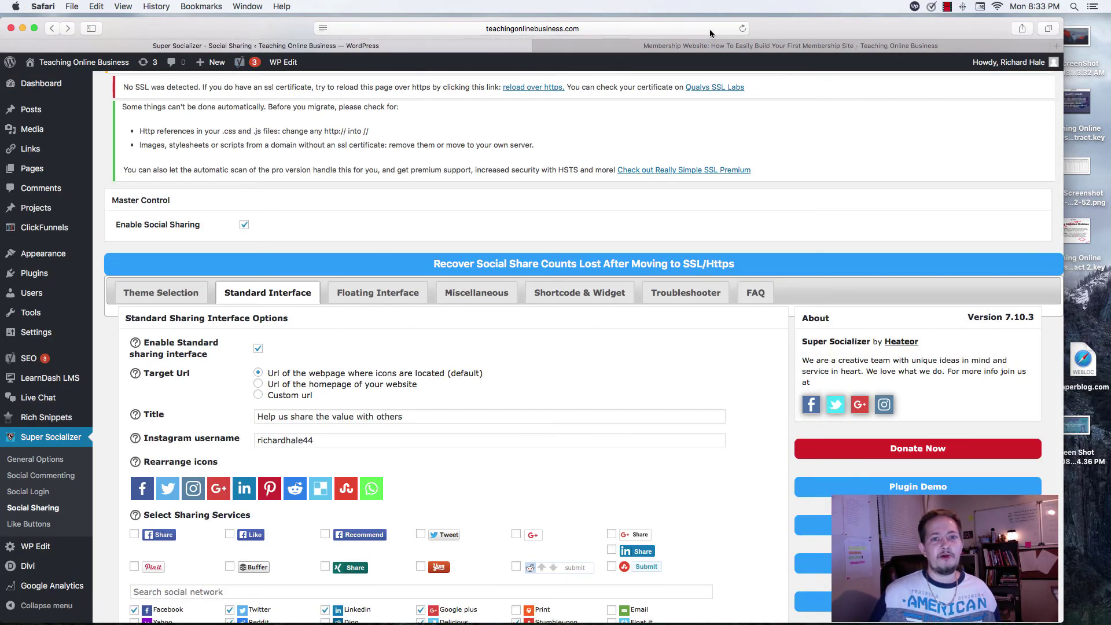
# - Switch to the Floating Interface tab of Super Socializer's sharing settings
pyautogui.click(690, 47)
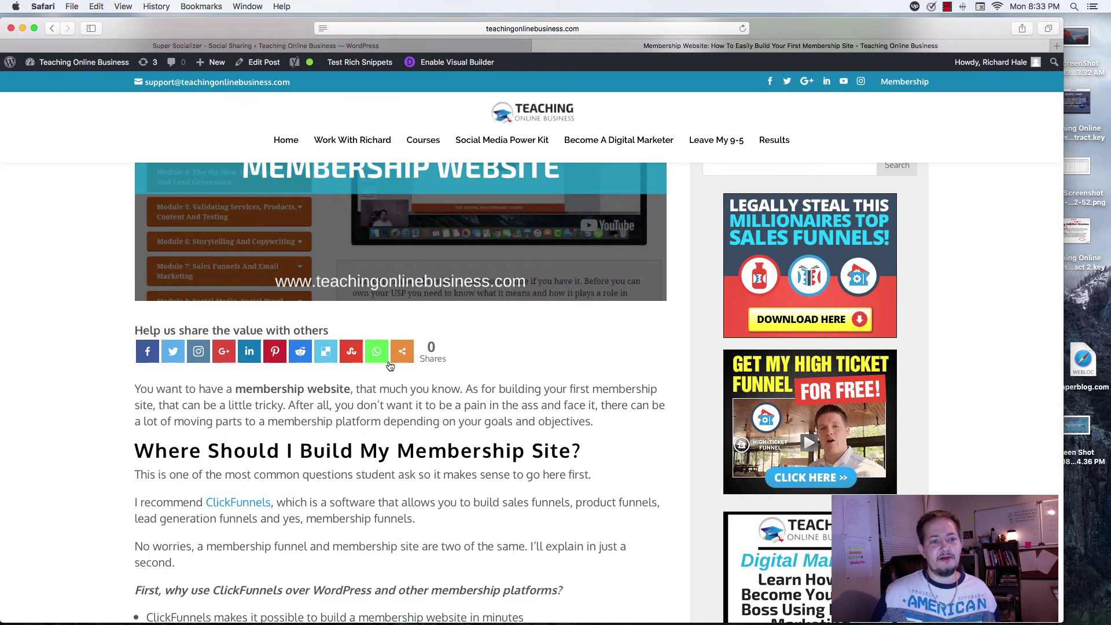
pyautogui.click(418, 47)
pyautogui.click(383, 298)
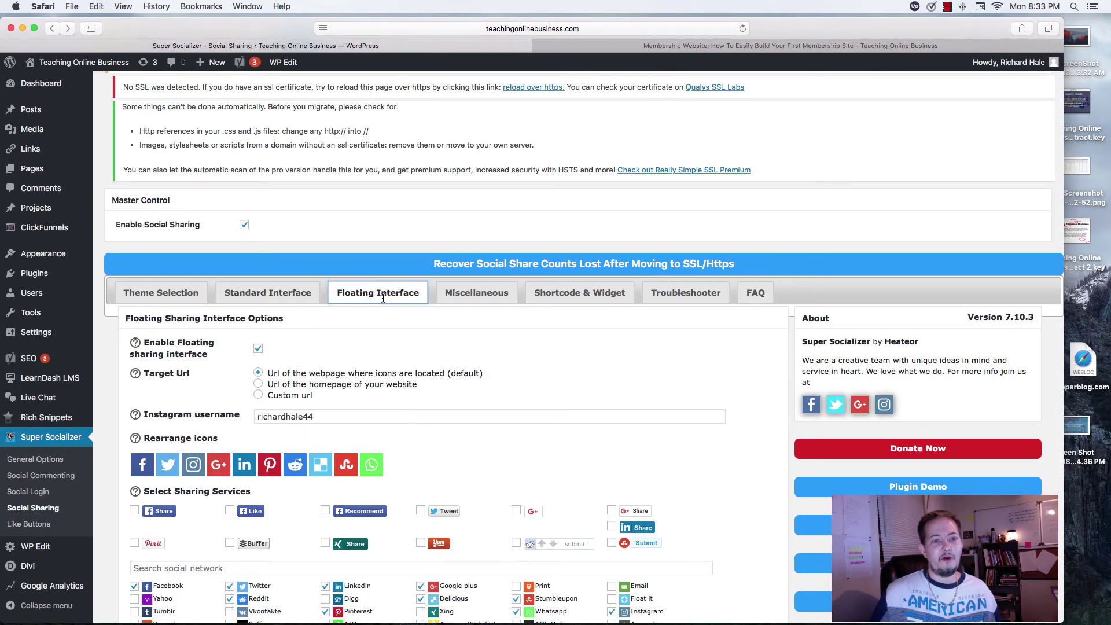
# - Preview the floating share bar on the site's home page, then review the Floating Interface options
pyautogui.click(641, 47)
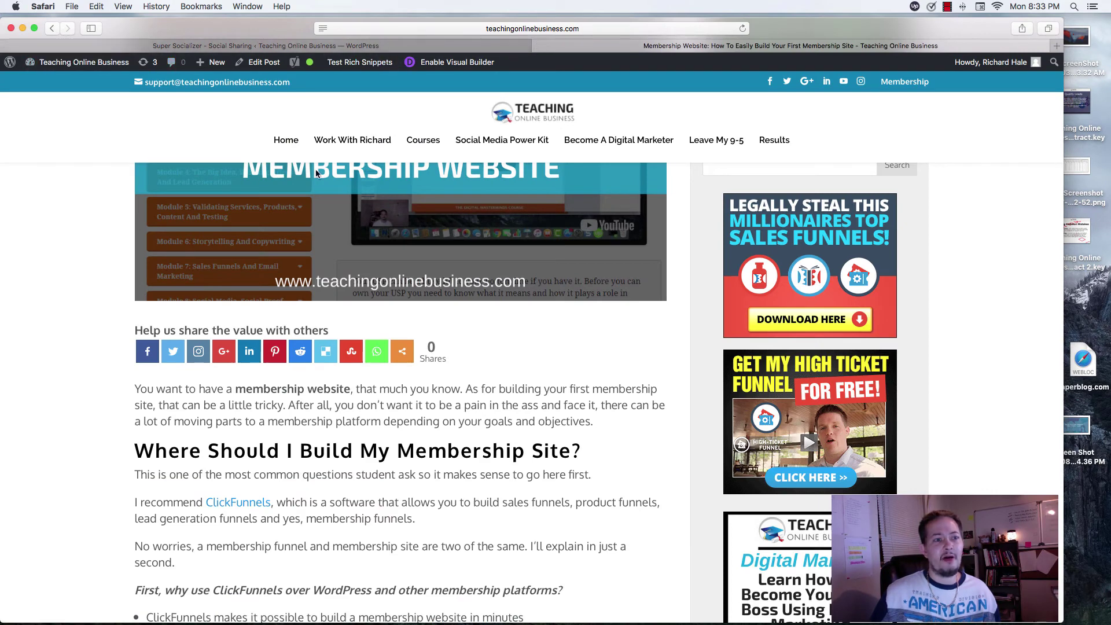
pyautogui.click(54, 29)
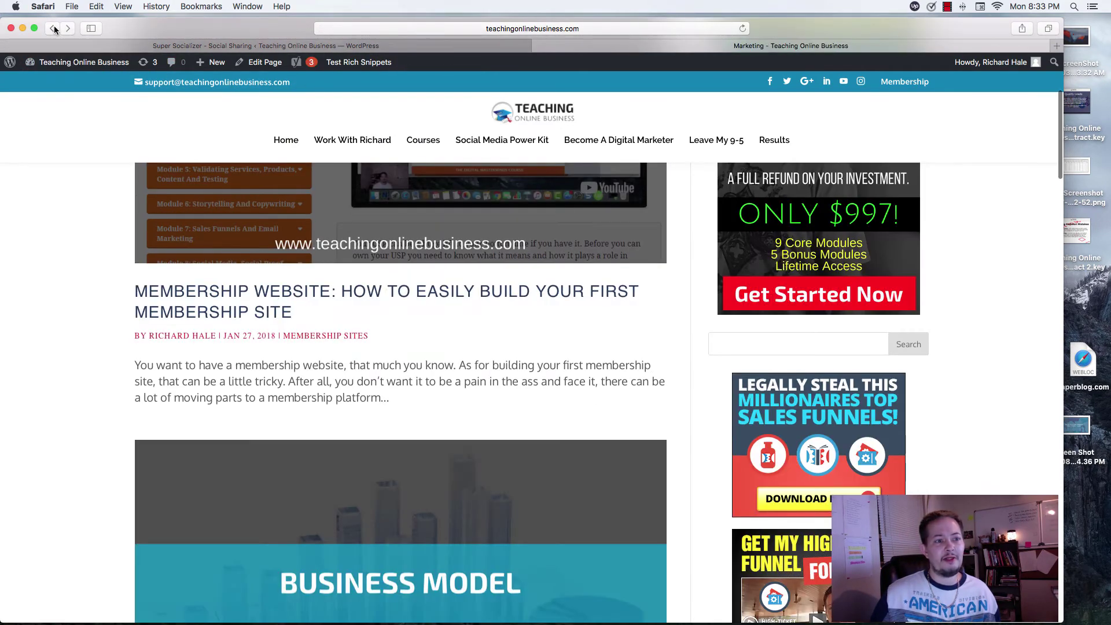
pyautogui.click(53, 29)
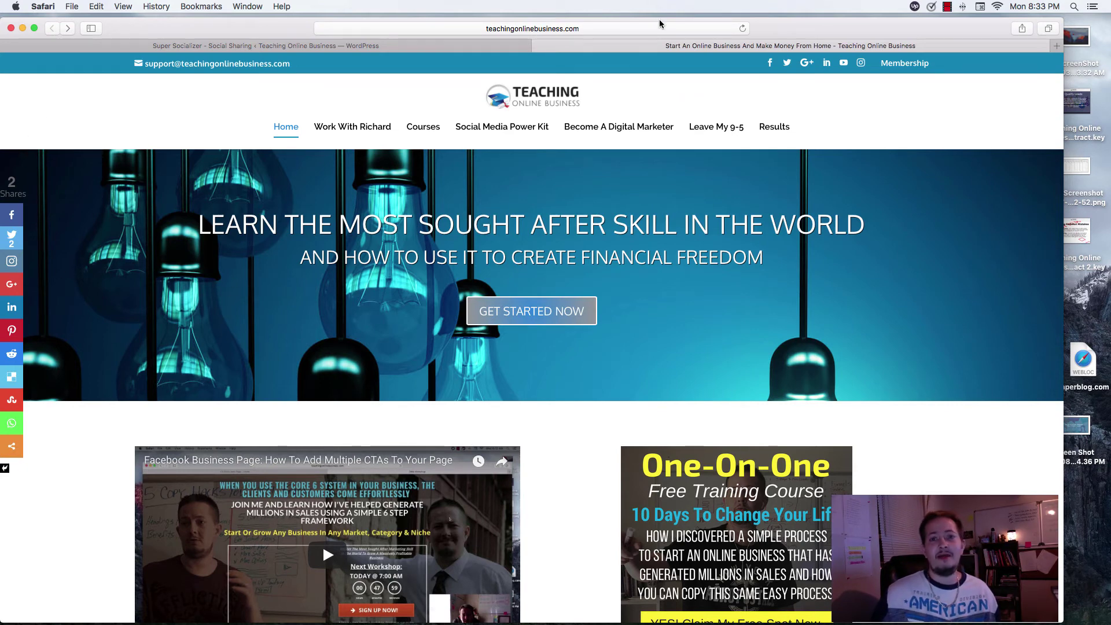
pyautogui.click(496, 43)
pyautogui.scroll(-4, 497, 264)
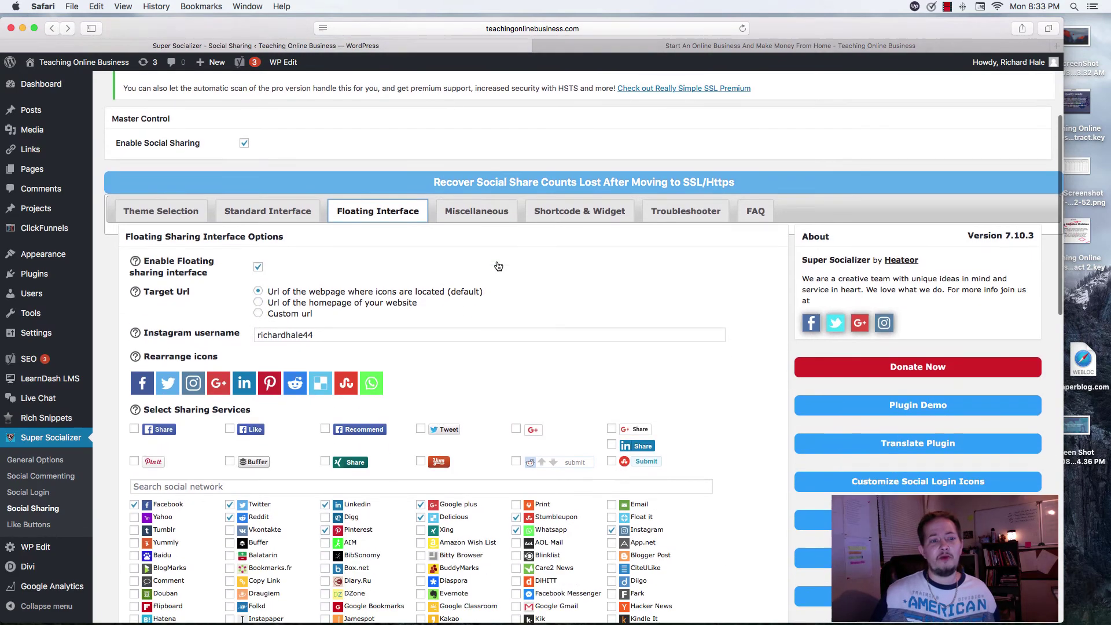
pyautogui.scroll(-2, 497, 265)
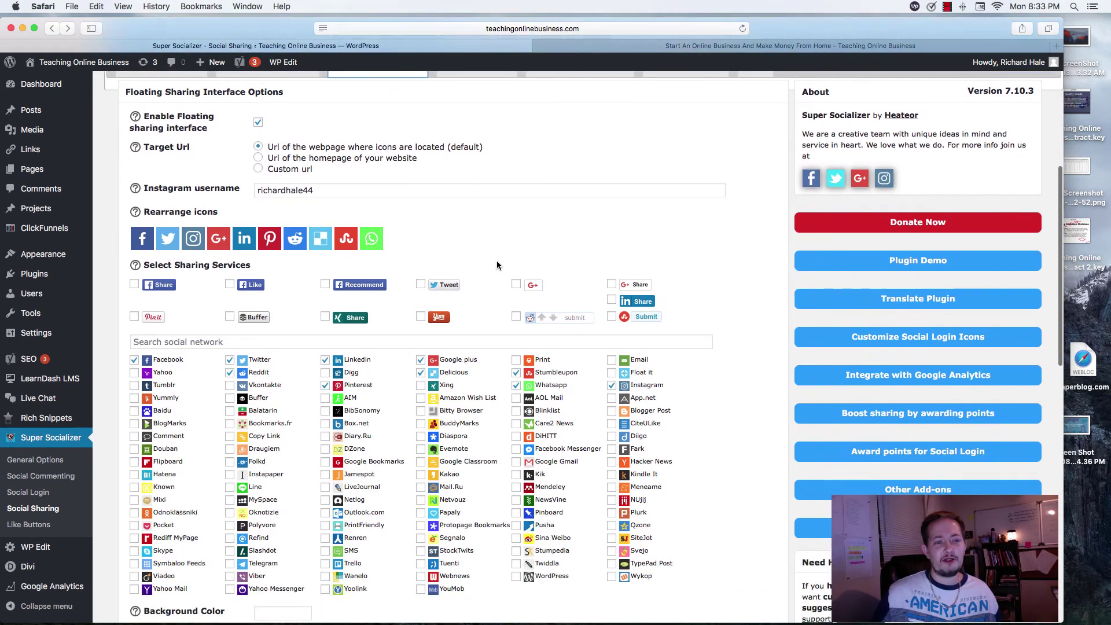
pyautogui.scroll(3, 496, 265)
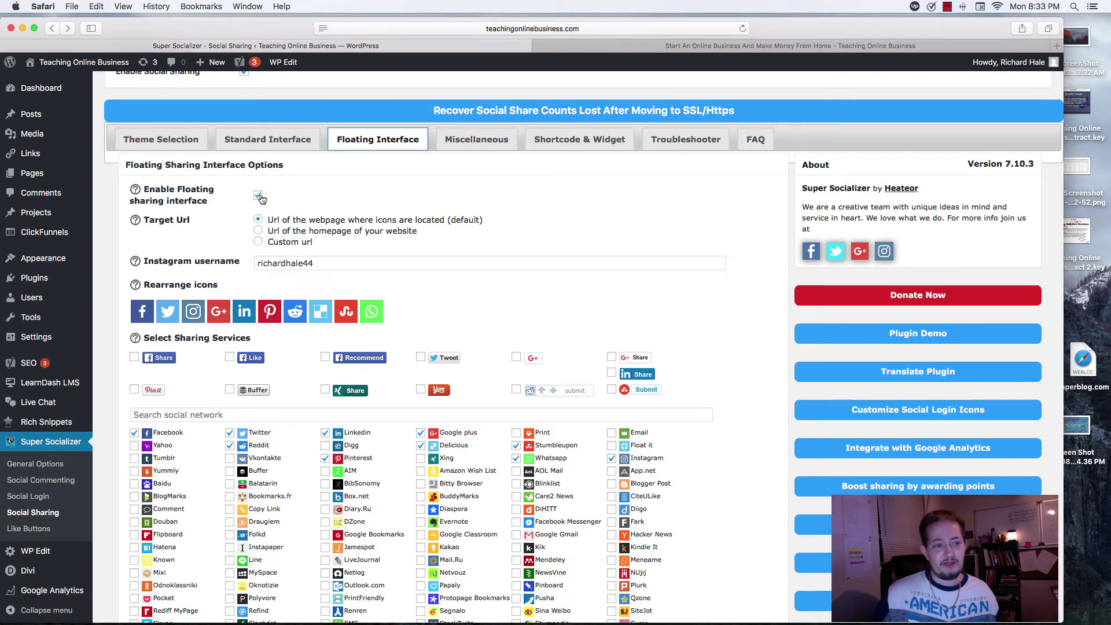
pyautogui.scroll(-1, 278, 200)
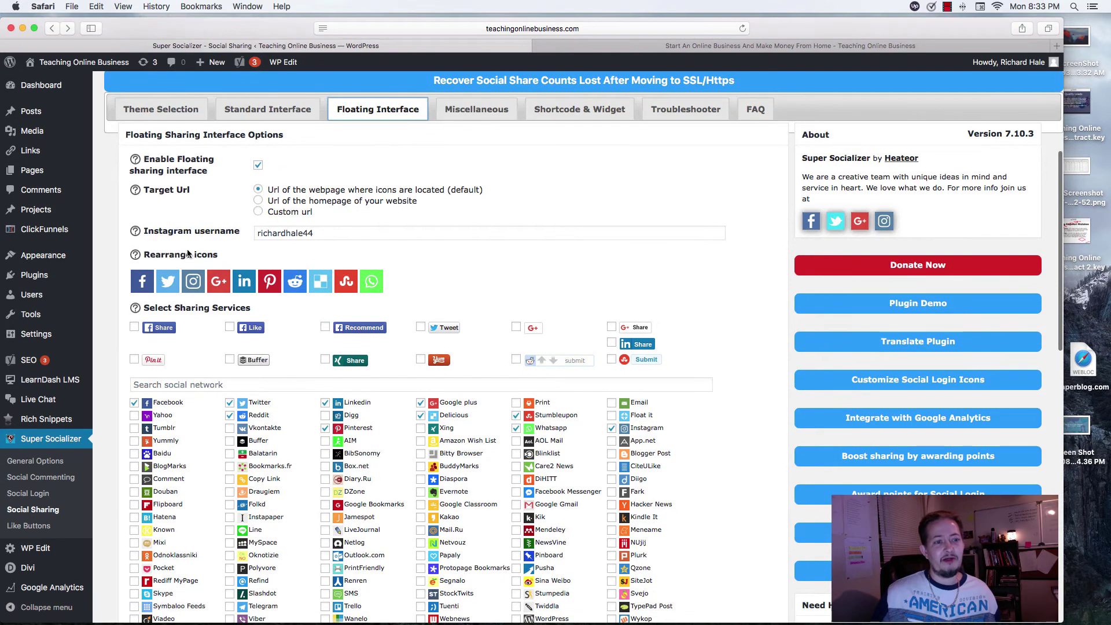
pyautogui.scroll(-2, 283, 247)
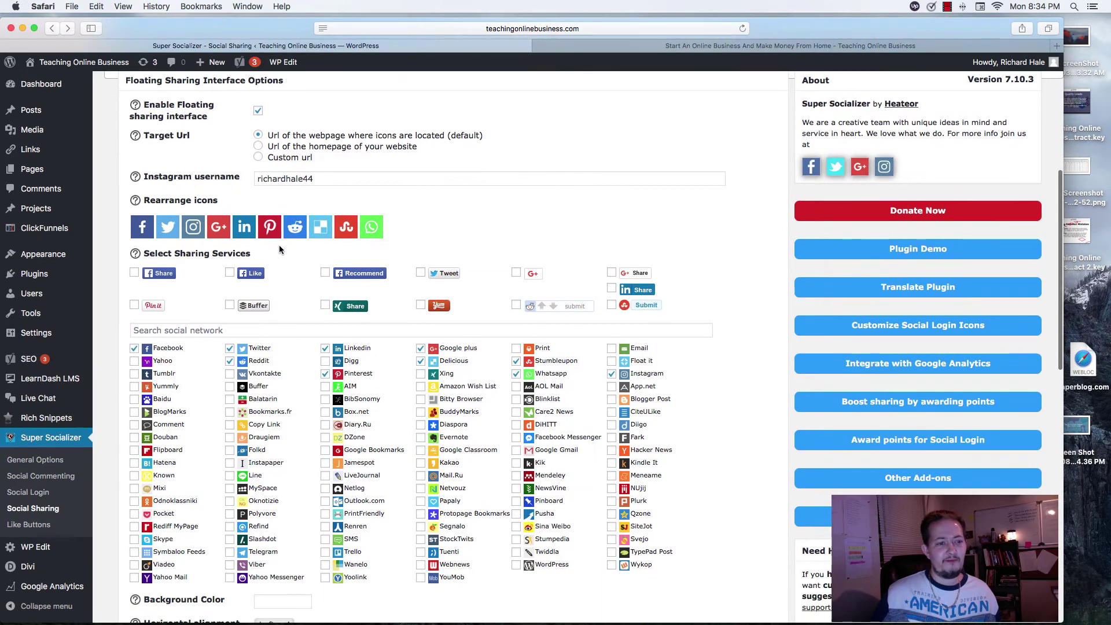
pyautogui.scroll(-1, 290, 258)
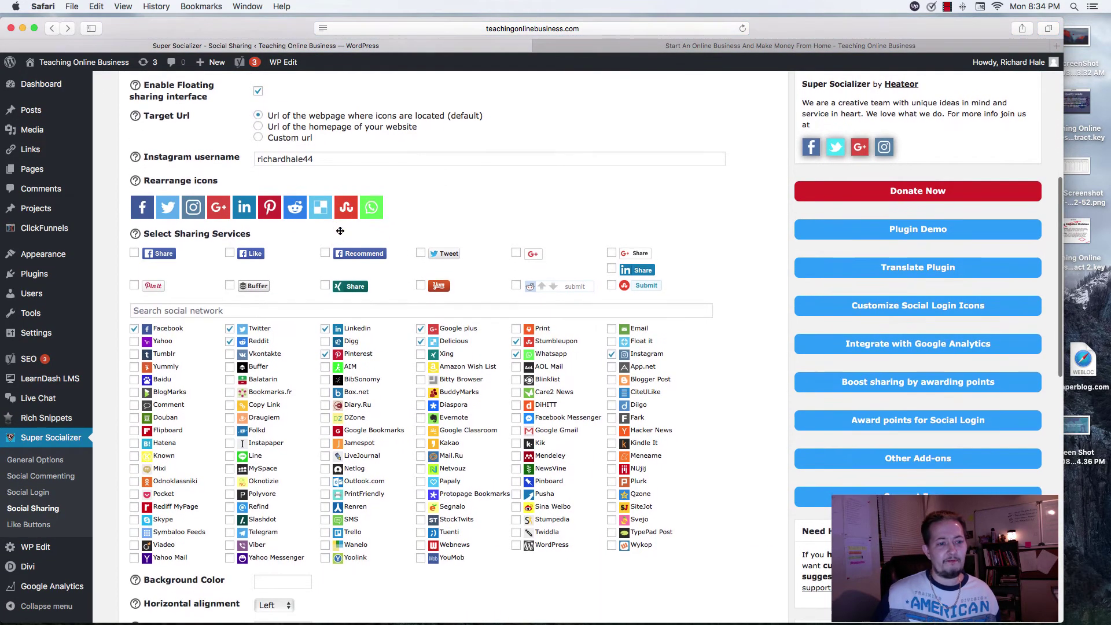
pyautogui.scroll(-1, 288, 252)
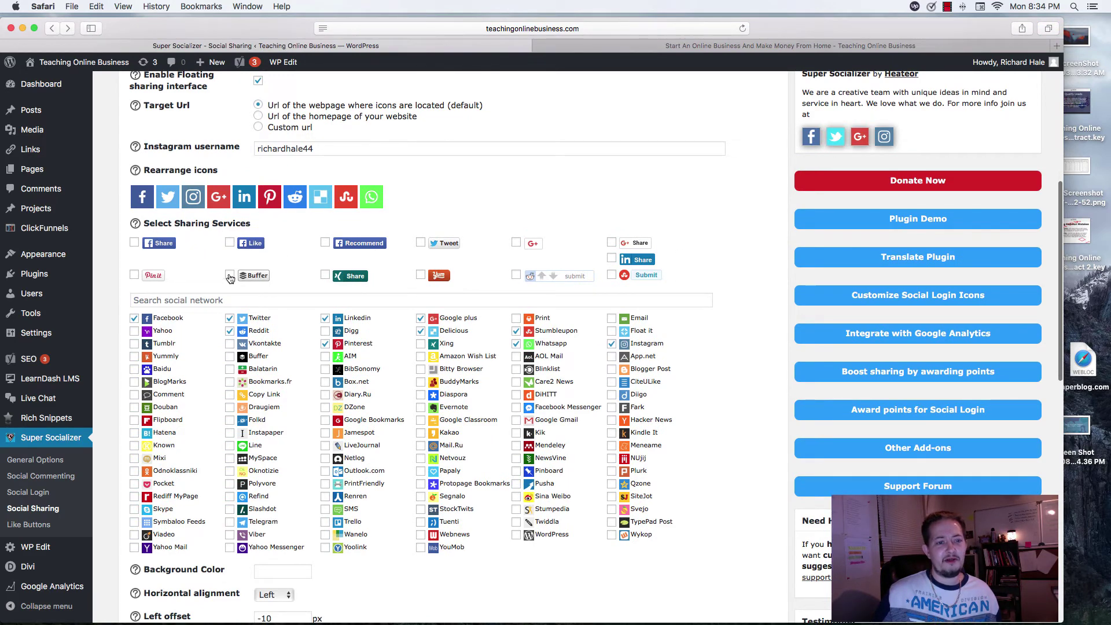
pyautogui.scroll(-10, 320, 275)
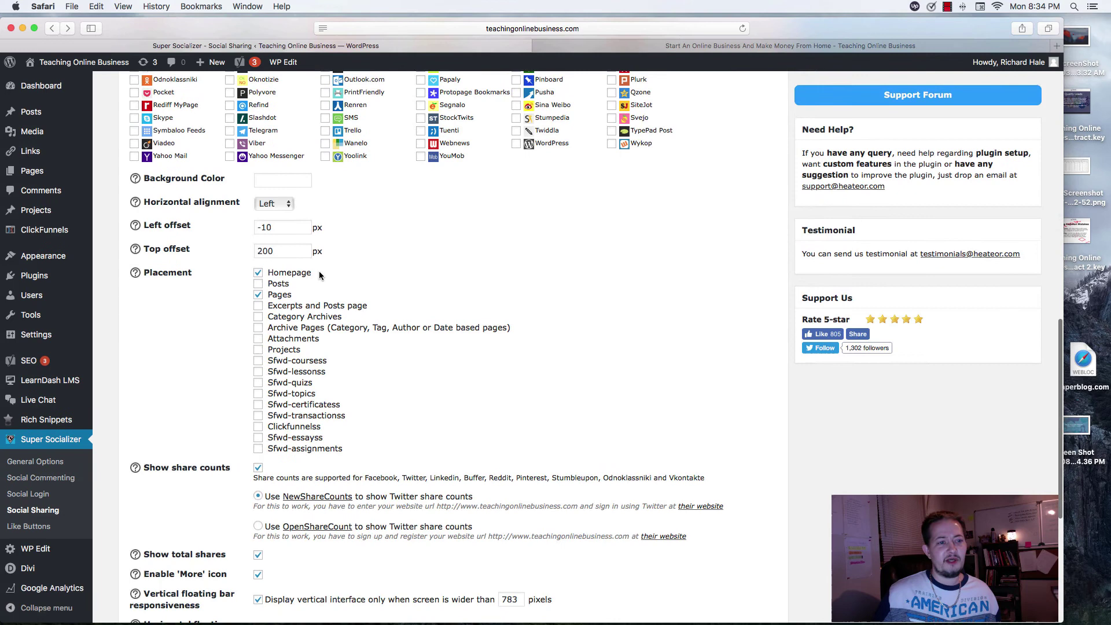
pyautogui.scroll(3, 449, 224)
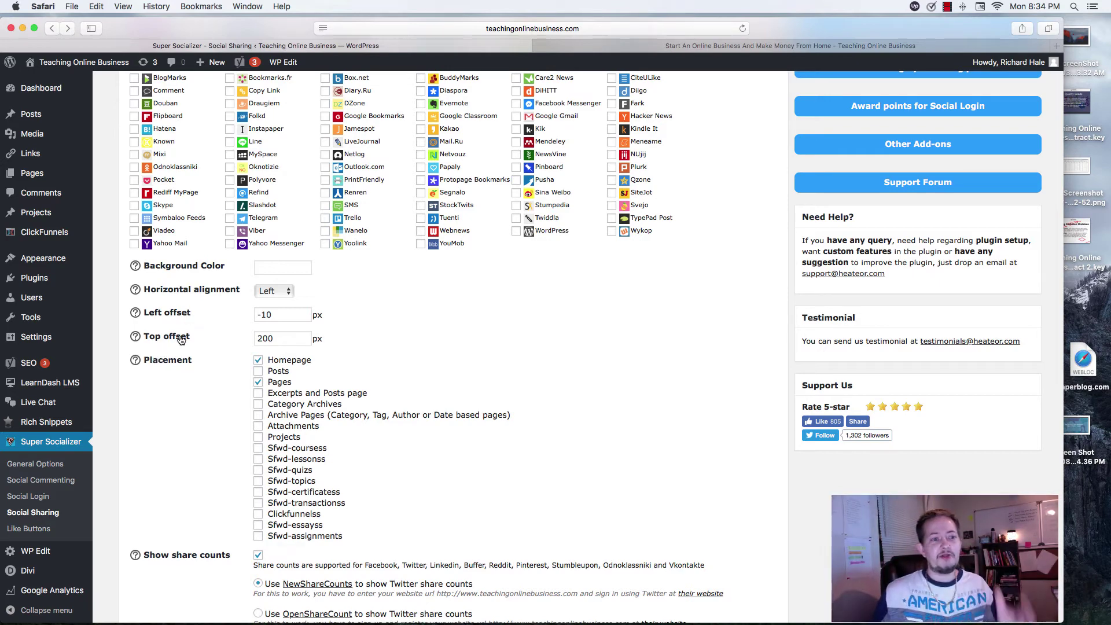
pyautogui.scroll(-1, 282, 344)
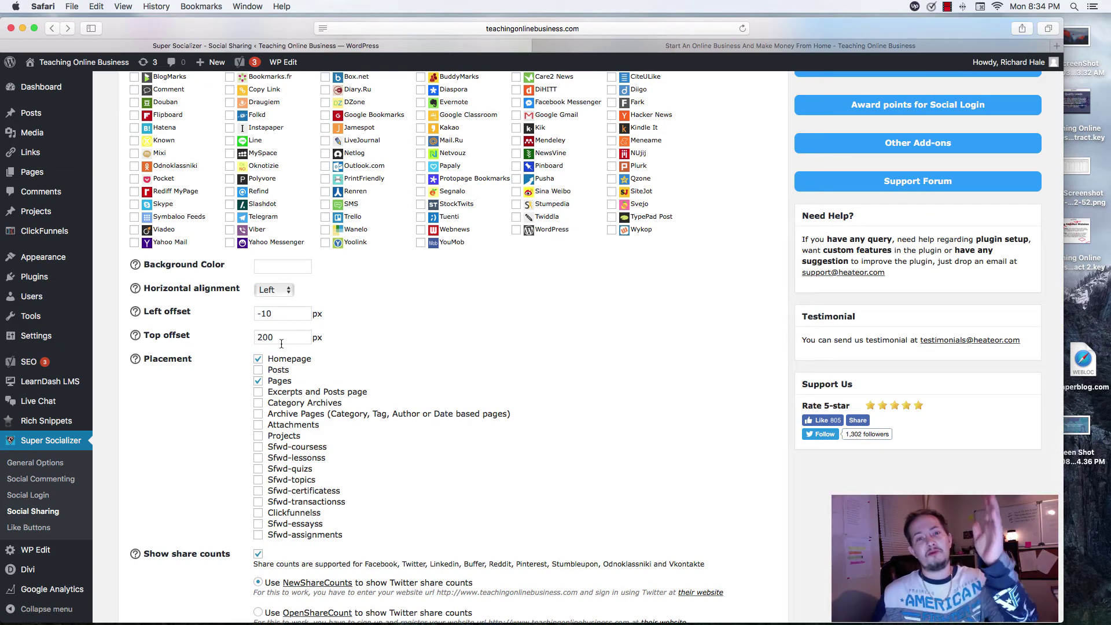
pyautogui.scroll(-2, 398, 317)
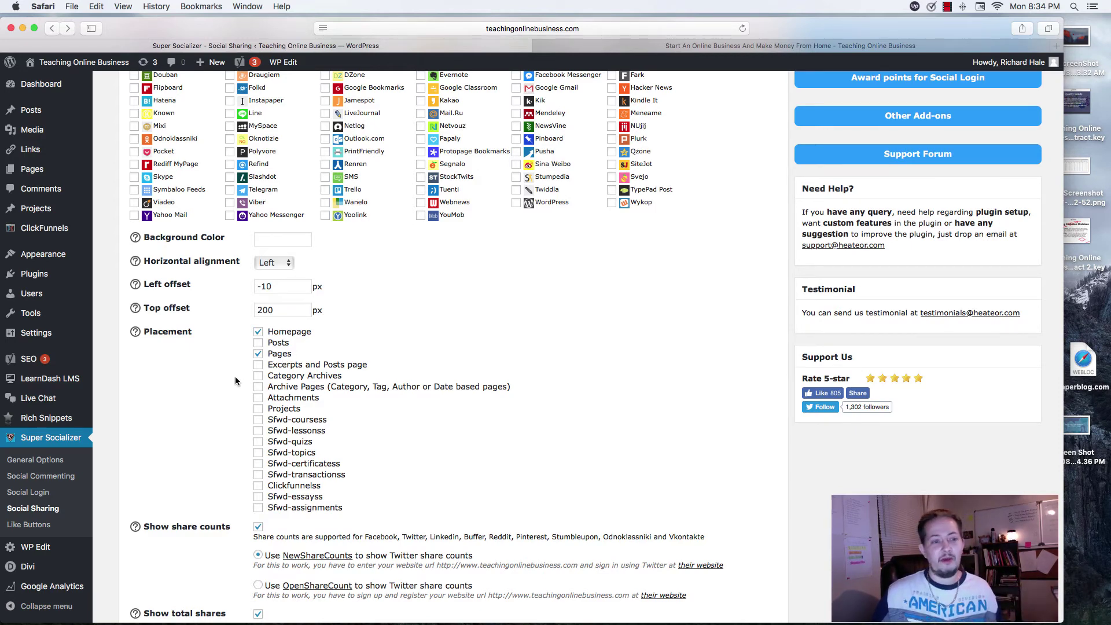
pyautogui.scroll(-4, 236, 366)
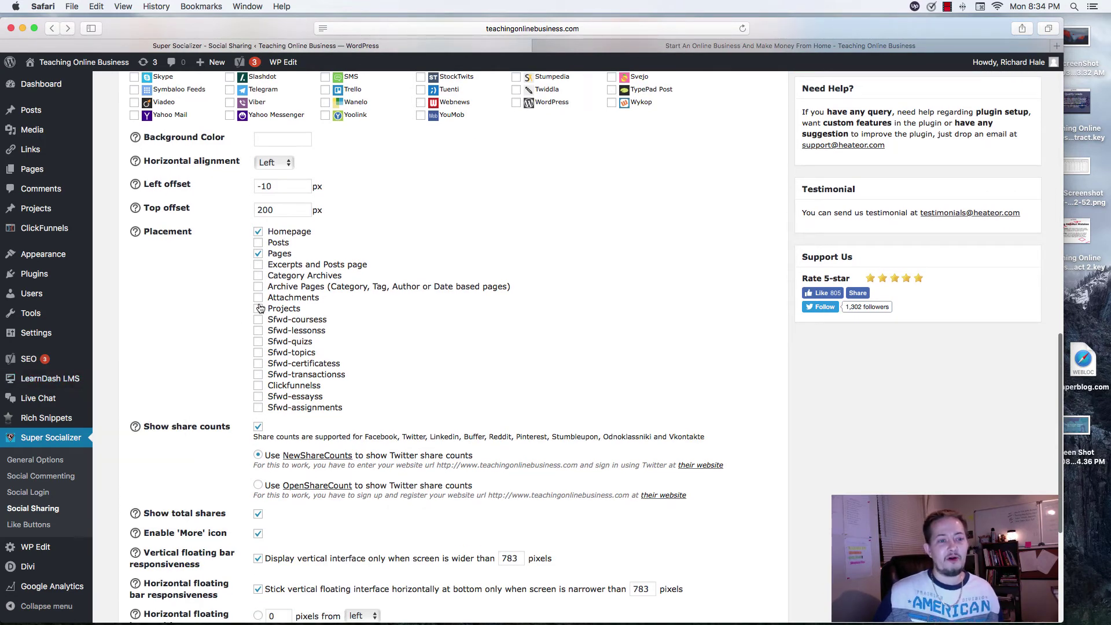
pyautogui.scroll(-2, 277, 301)
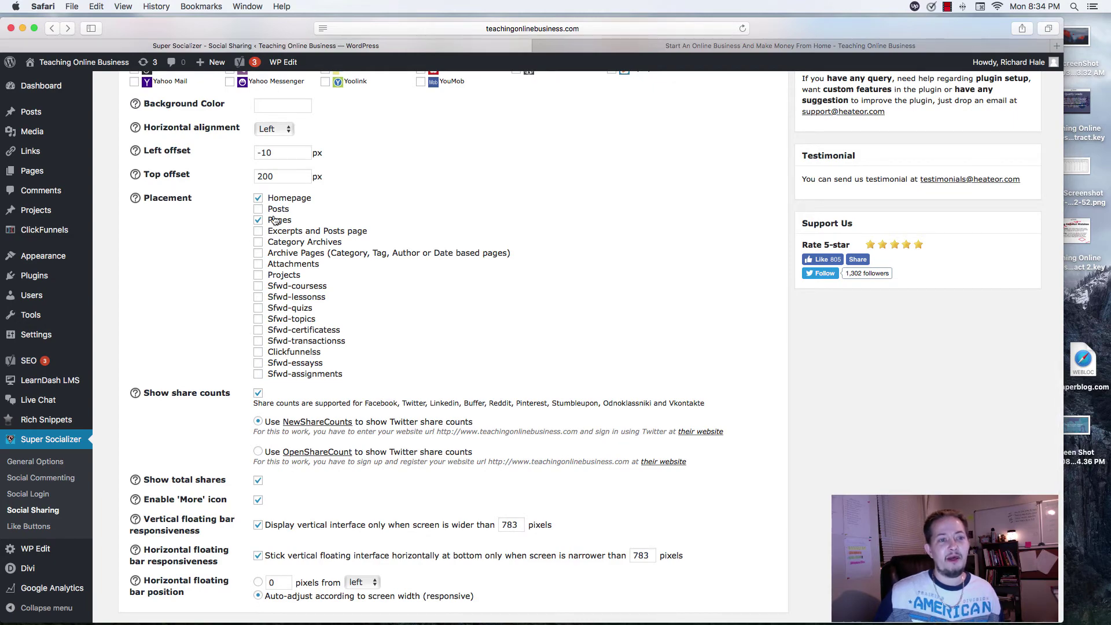
pyautogui.scroll(10, 274, 220)
pyautogui.scroll(5, 275, 220)
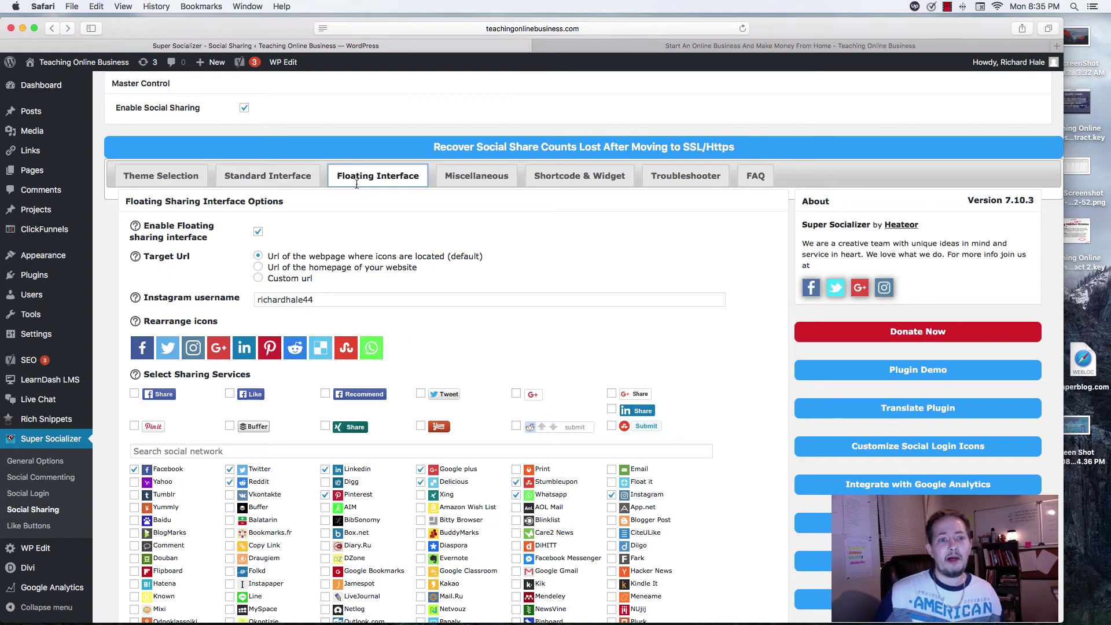
pyautogui.scroll(-15, 440, 498)
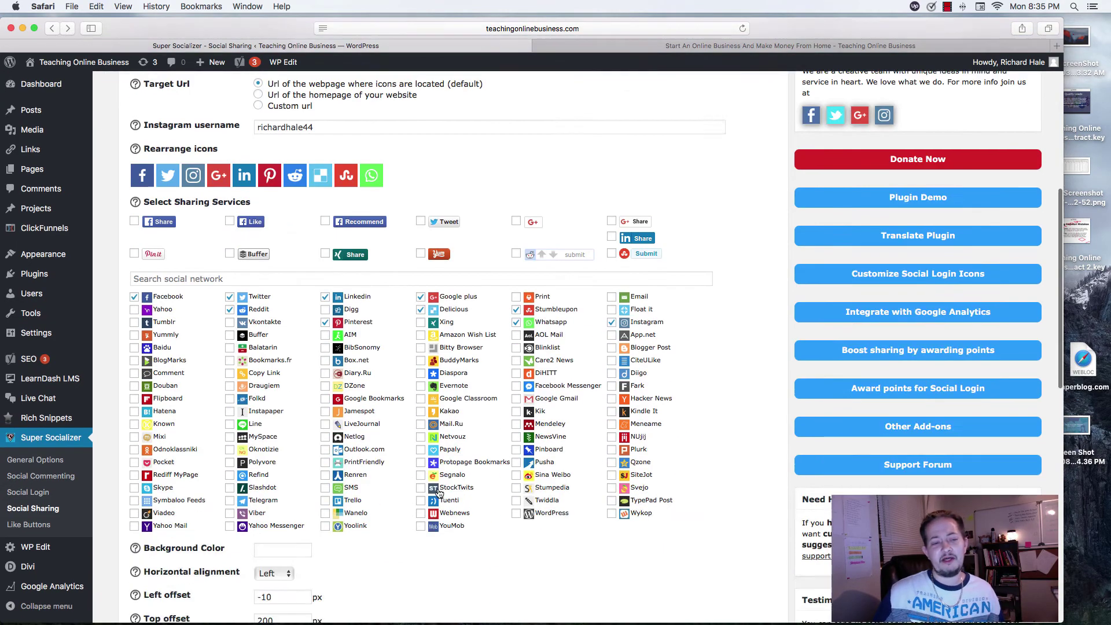
pyautogui.scroll(-1, 439, 493)
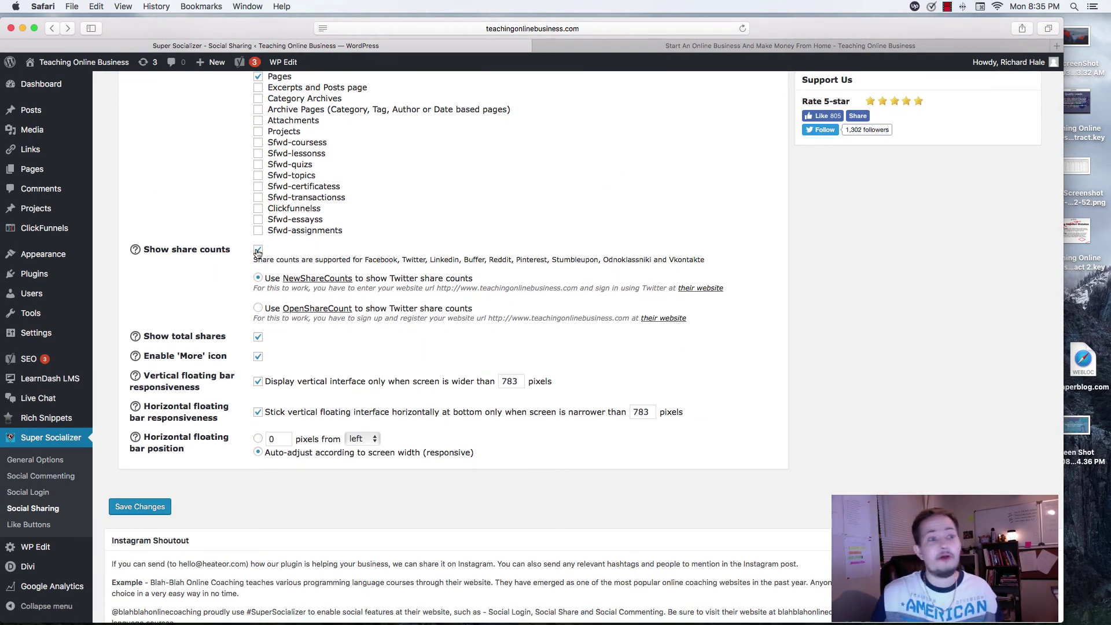
pyautogui.scroll(-1, 258, 251)
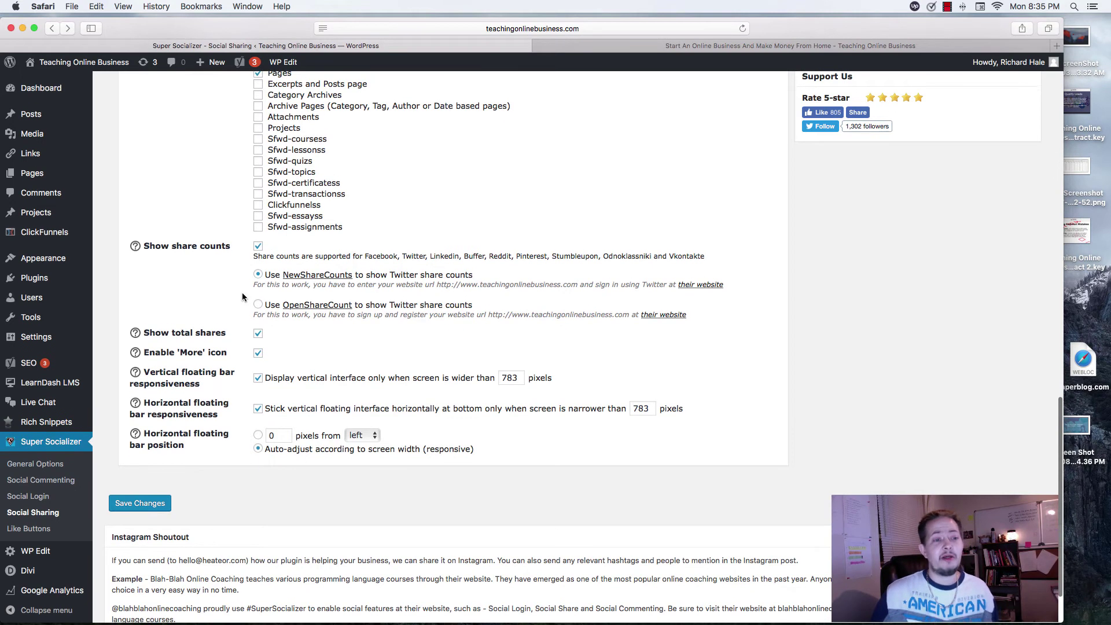
pyautogui.scroll(-1, 223, 329)
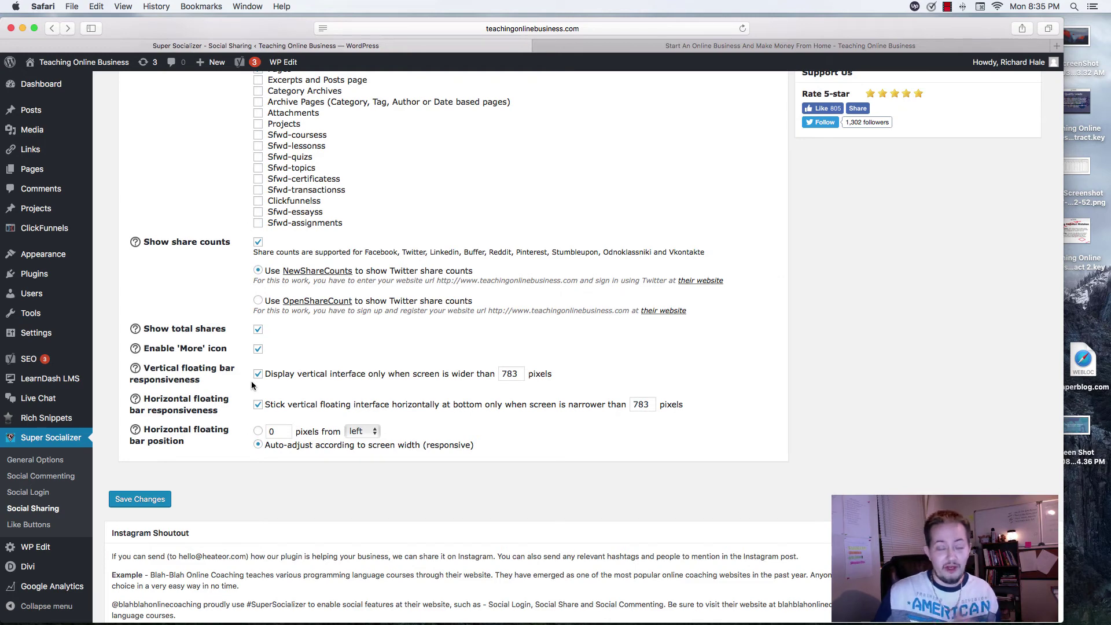
pyautogui.scroll(-1, 149, 408)
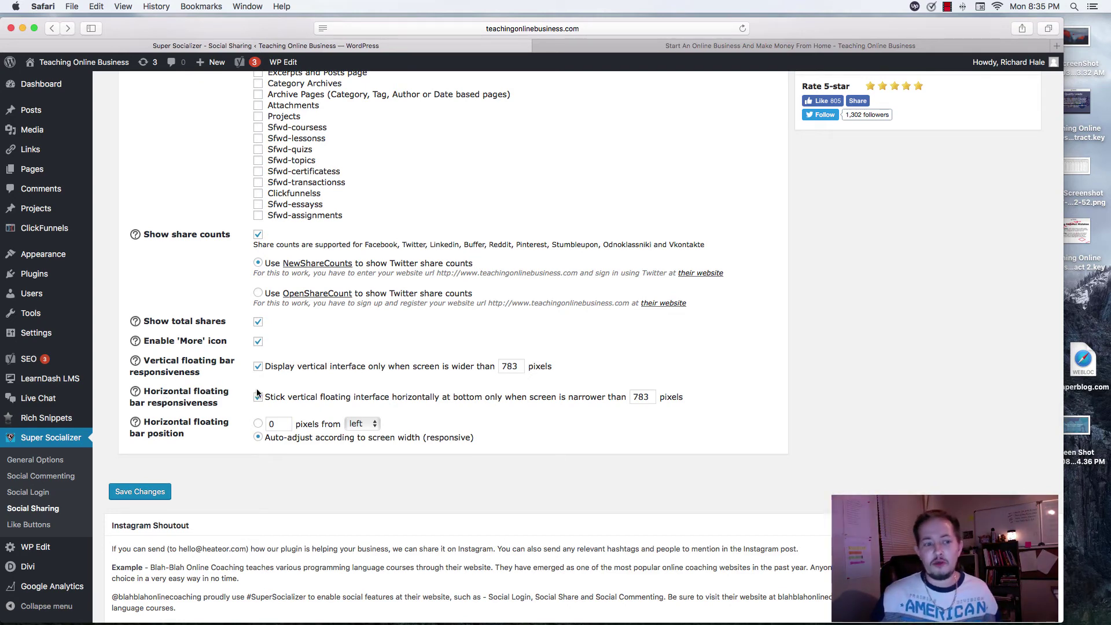
pyautogui.scroll(1, 258, 393)
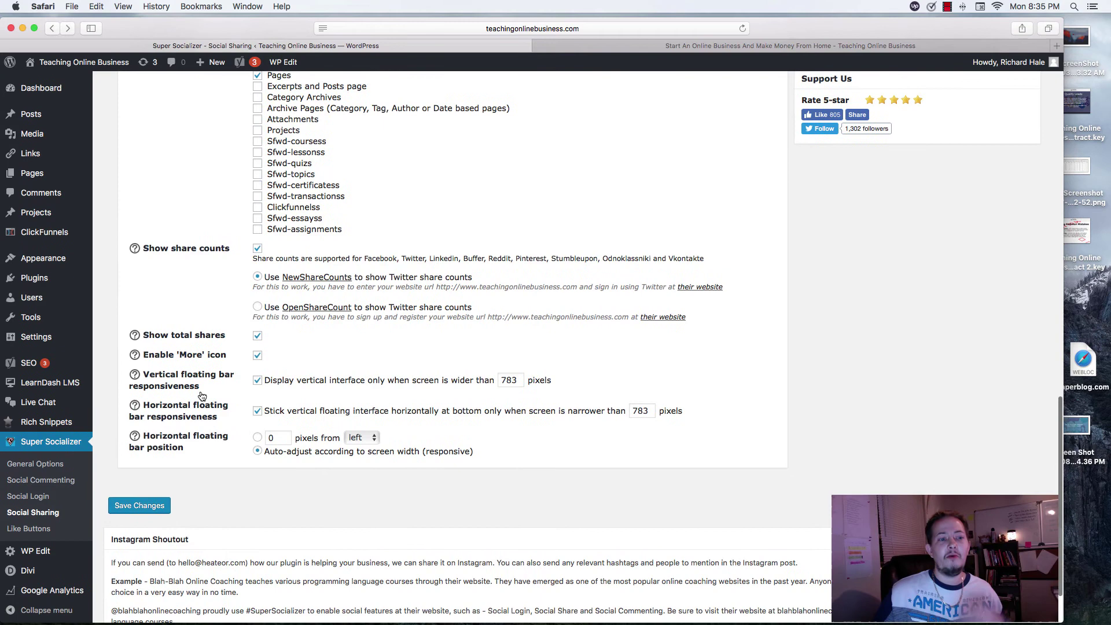
pyautogui.scroll(-1, 213, 402)
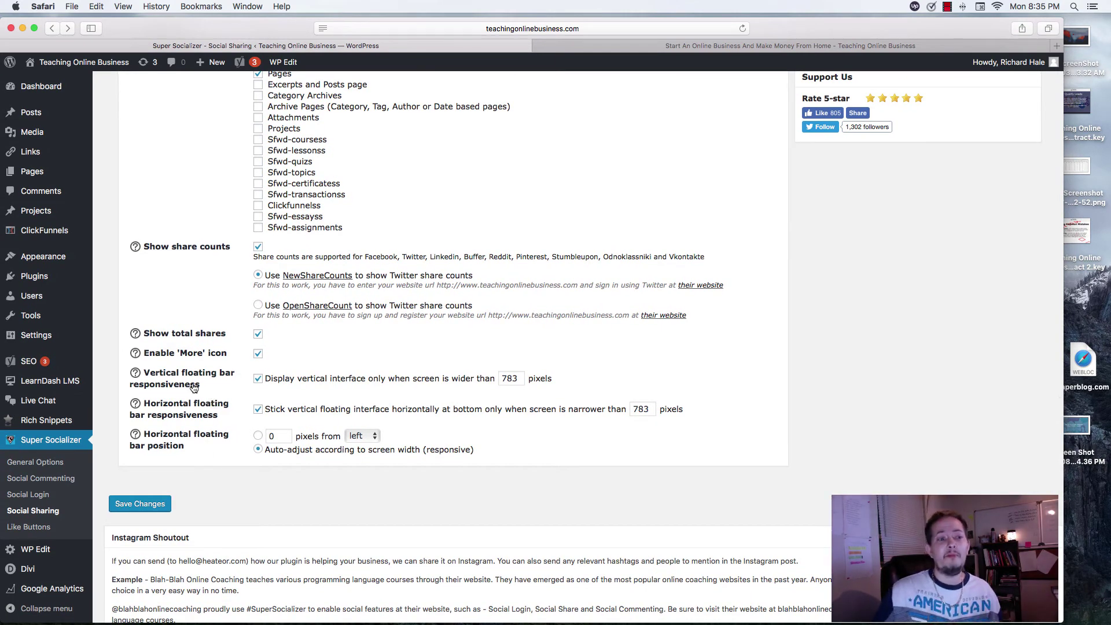
pyautogui.scroll(1, 158, 369)
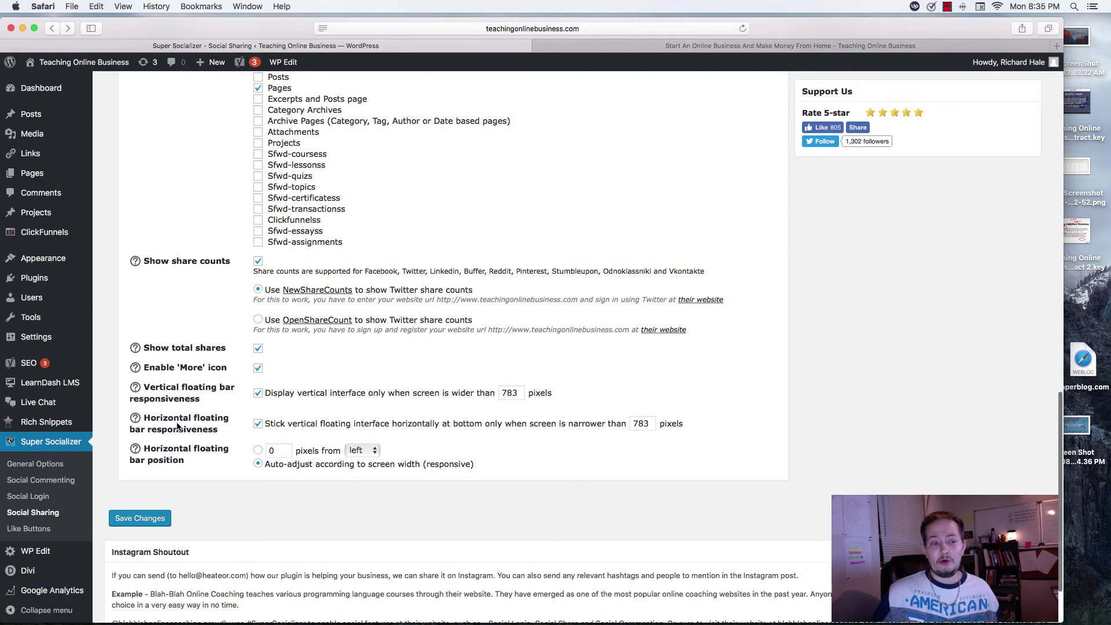
pyautogui.scroll(20, 241, 430)
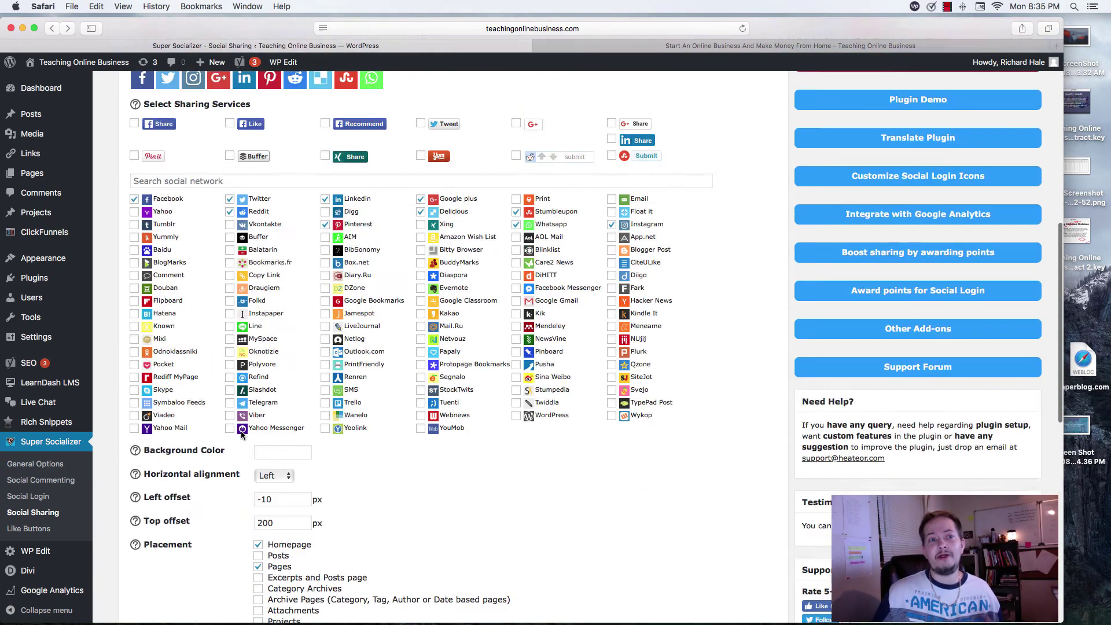
pyautogui.scroll(-4, 343, 335)
pyautogui.scroll(-1, 343, 335)
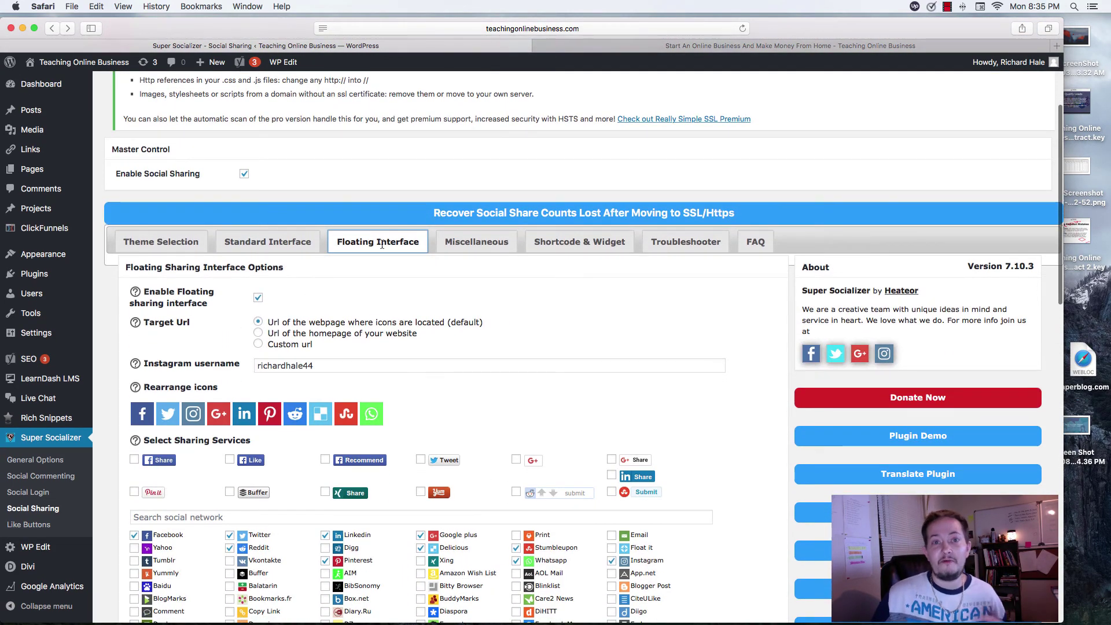
# - Open the Miscellaneous tab and review URL shortening, share count cache and language options
pyautogui.click(494, 241)
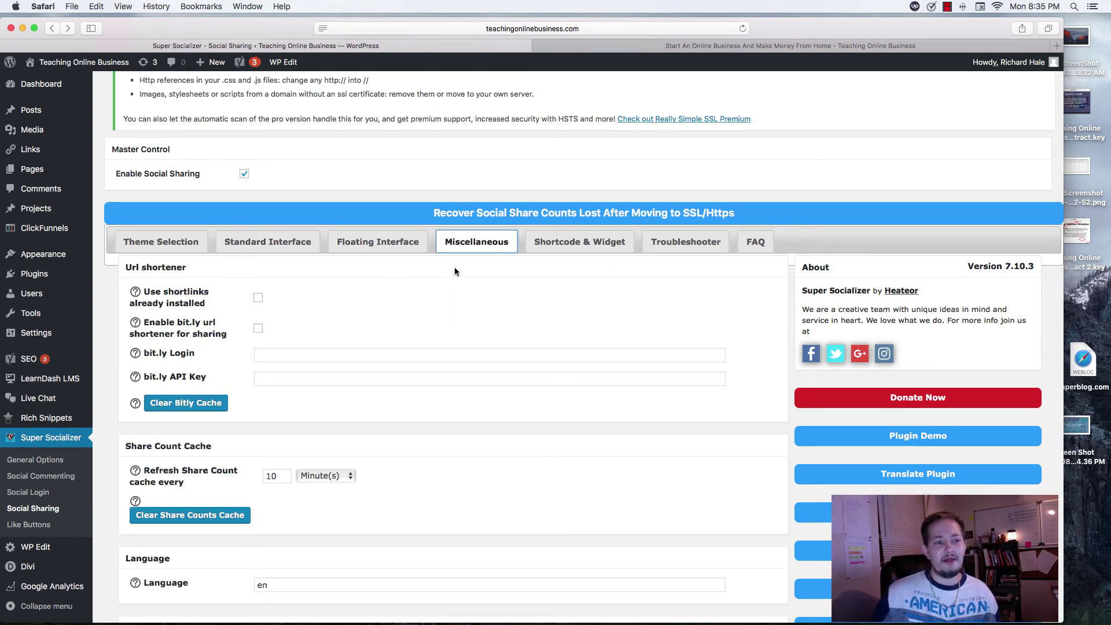
pyautogui.scroll(-1, 368, 327)
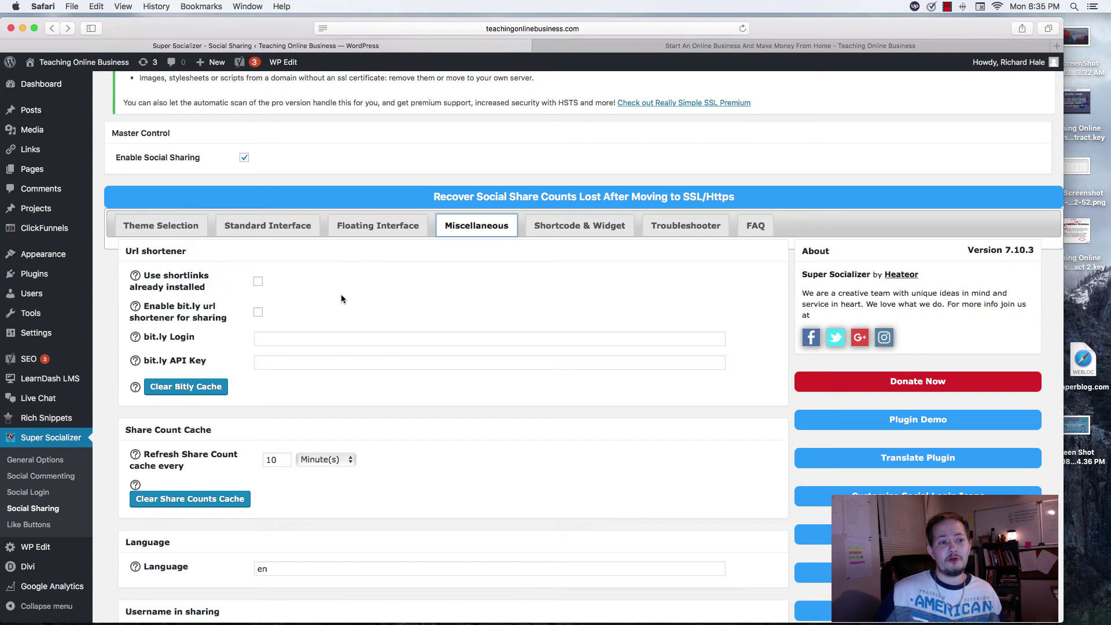
pyautogui.scroll(-1, 341, 299)
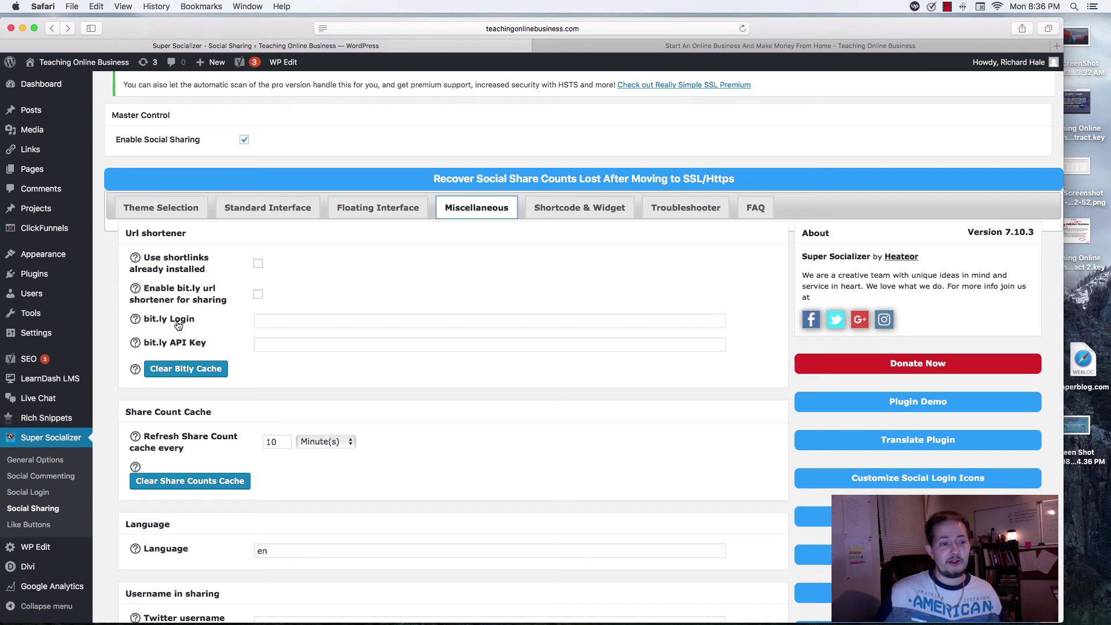
pyautogui.scroll(-2, 296, 315)
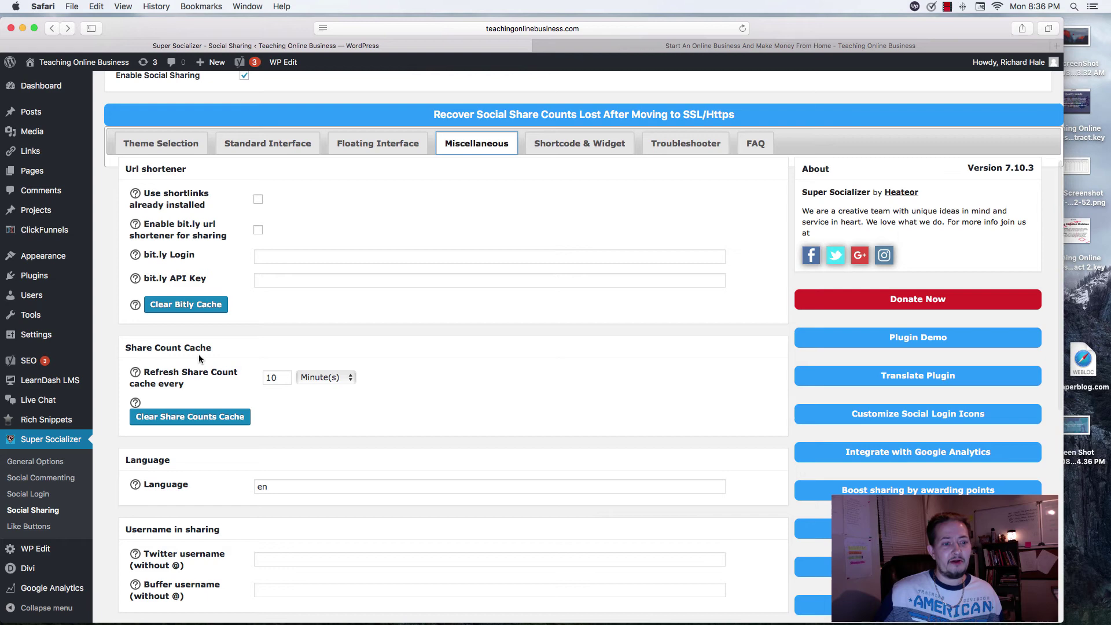
pyautogui.scroll(-5, 334, 377)
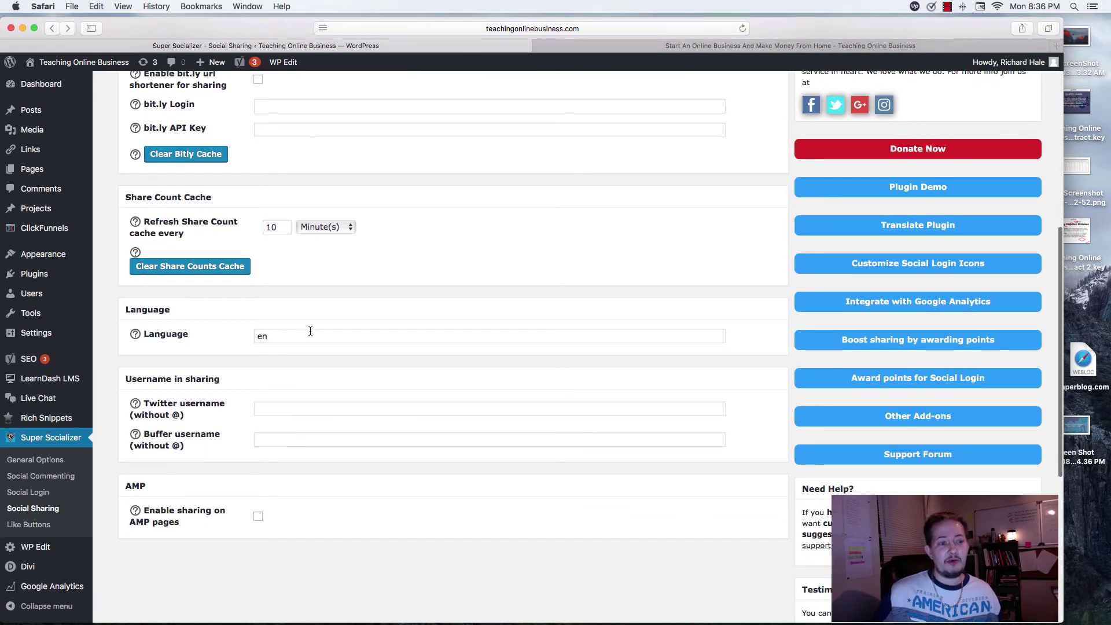
pyautogui.scroll(-2, 310, 331)
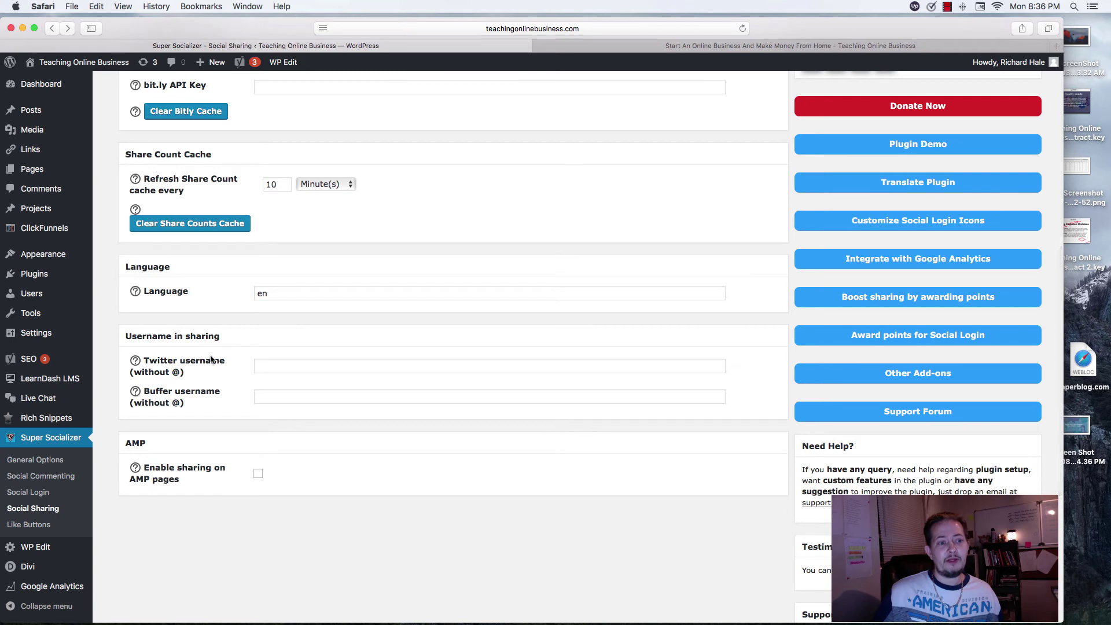
# - Check the Twitter and Buffer username fields and reveal the AMP sharing help
pyautogui.click(283, 365)
pyautogui.click(280, 398)
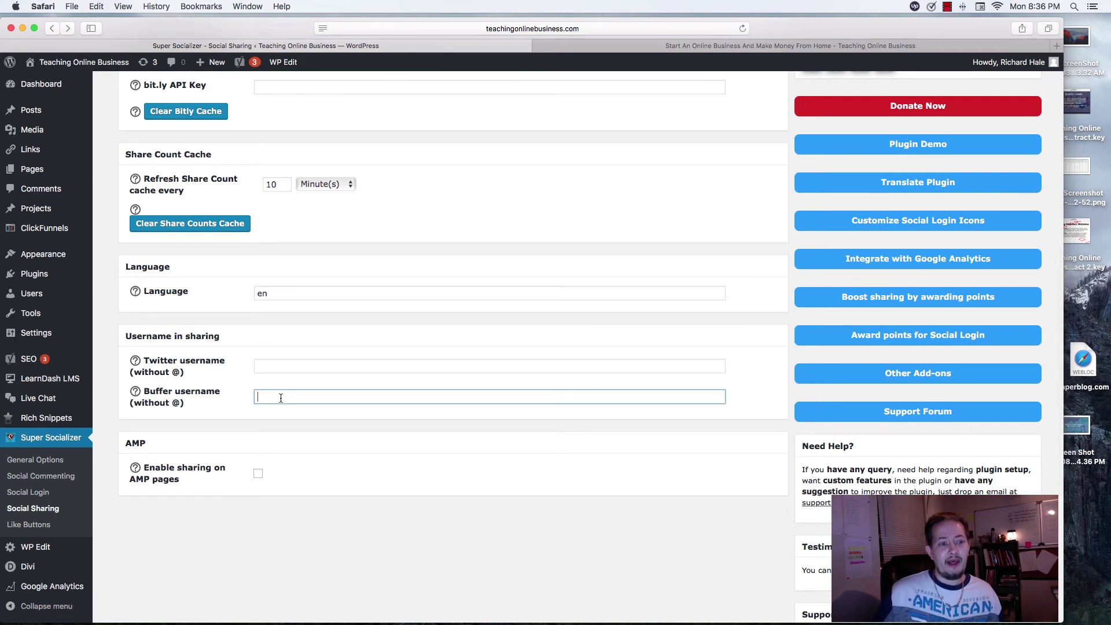
pyautogui.scroll(-2, 283, 362)
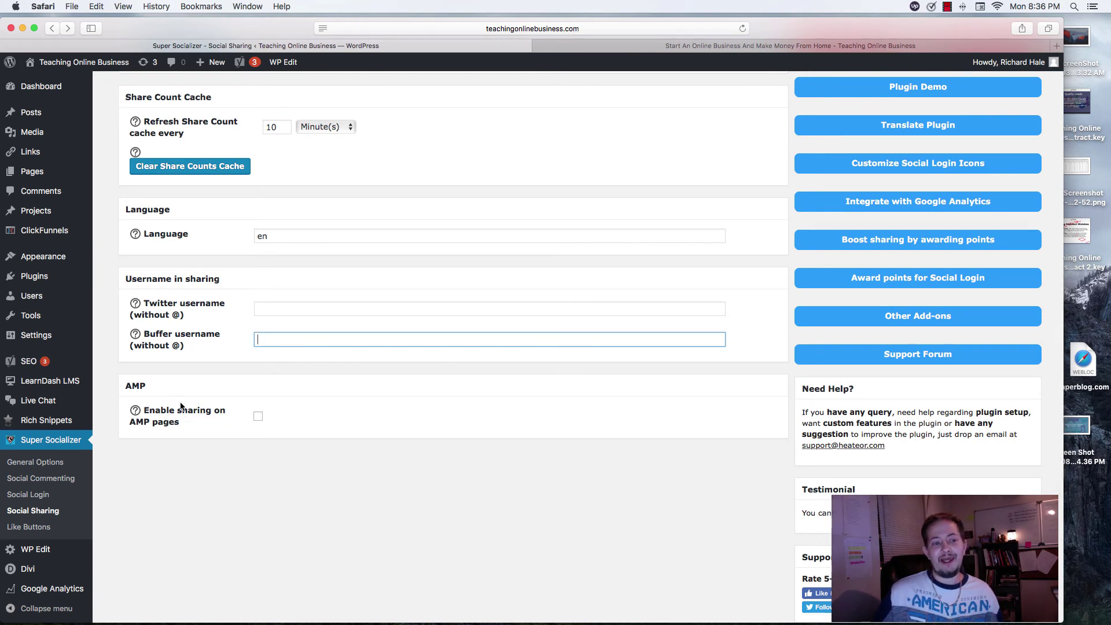
pyautogui.click(137, 412)
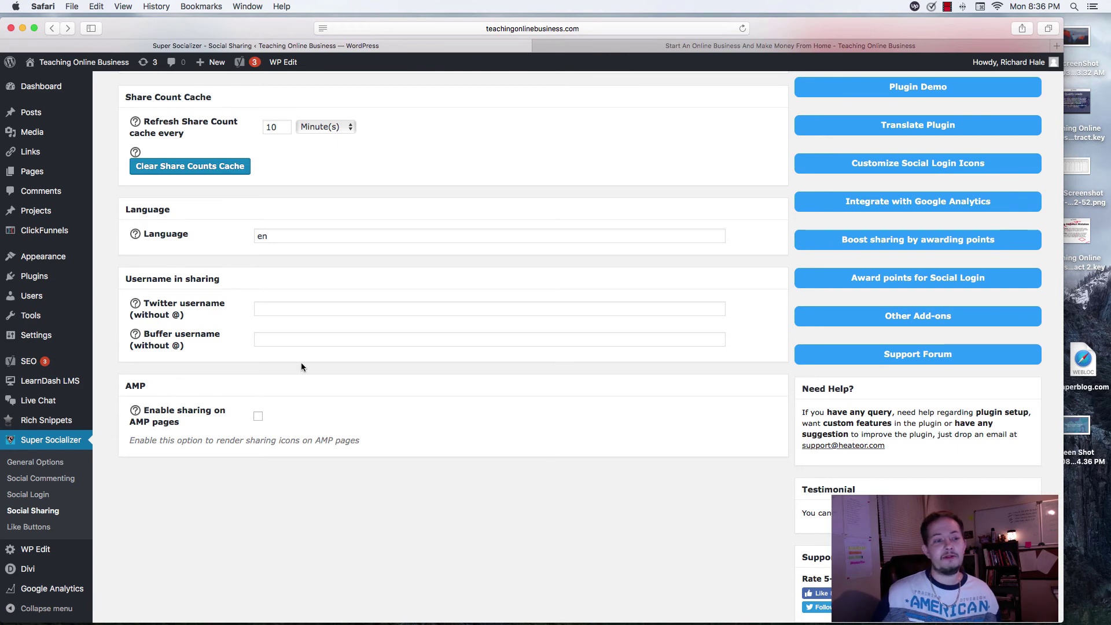
pyautogui.scroll(3, 343, 354)
pyautogui.scroll(5, 343, 356)
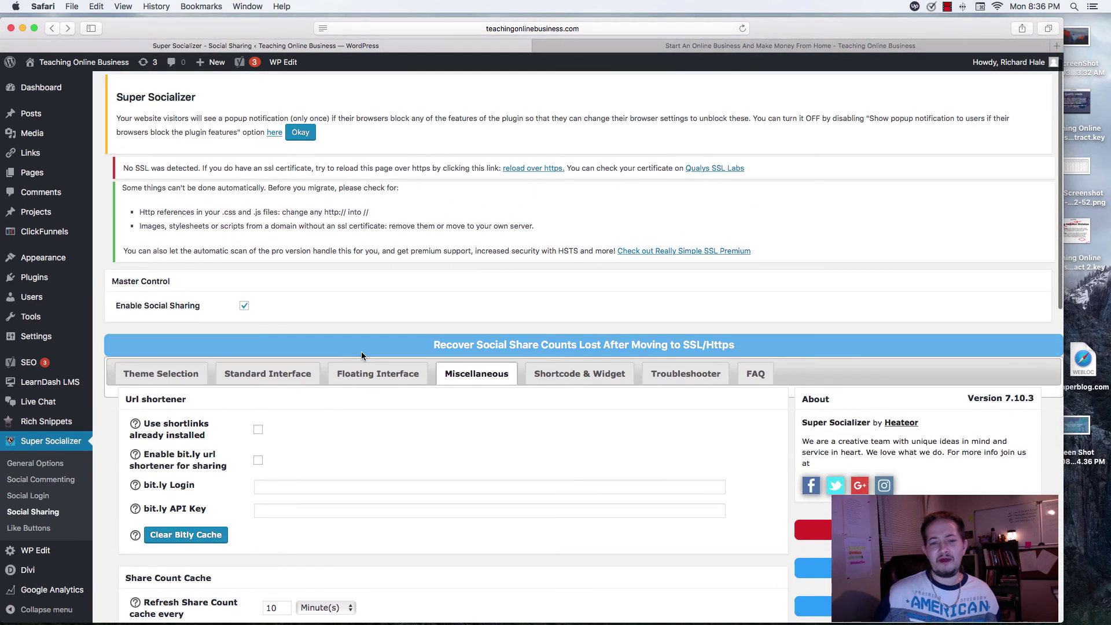
pyautogui.scroll(-2, 584, 284)
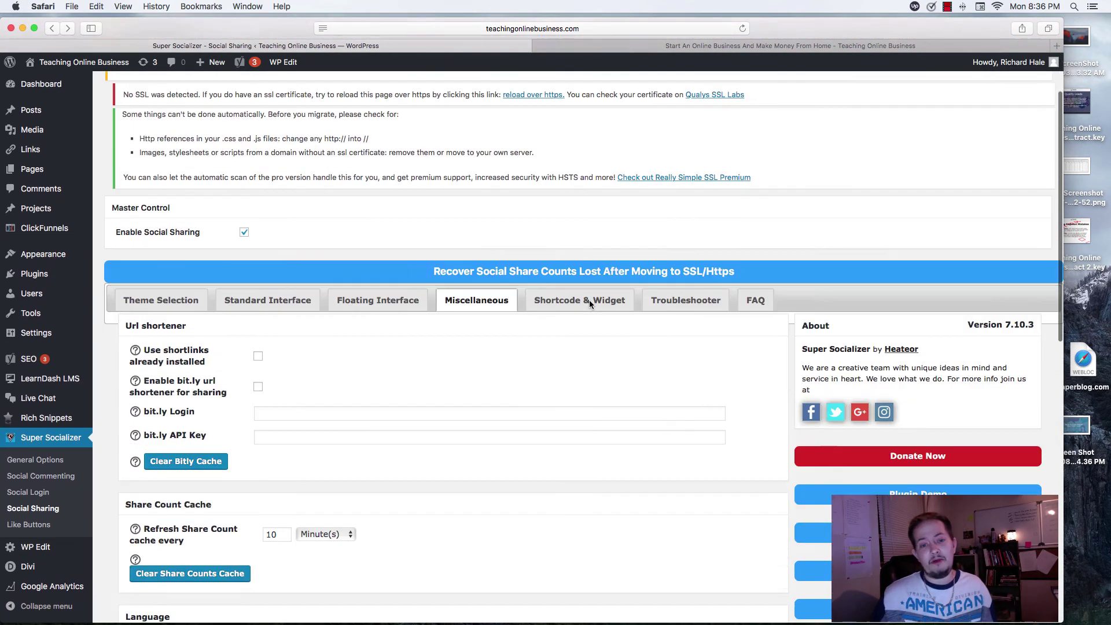
# - Review the Shortcode & Widget and Troubleshooter panels, then scroll through the FAQ questions
pyautogui.click(590, 245)
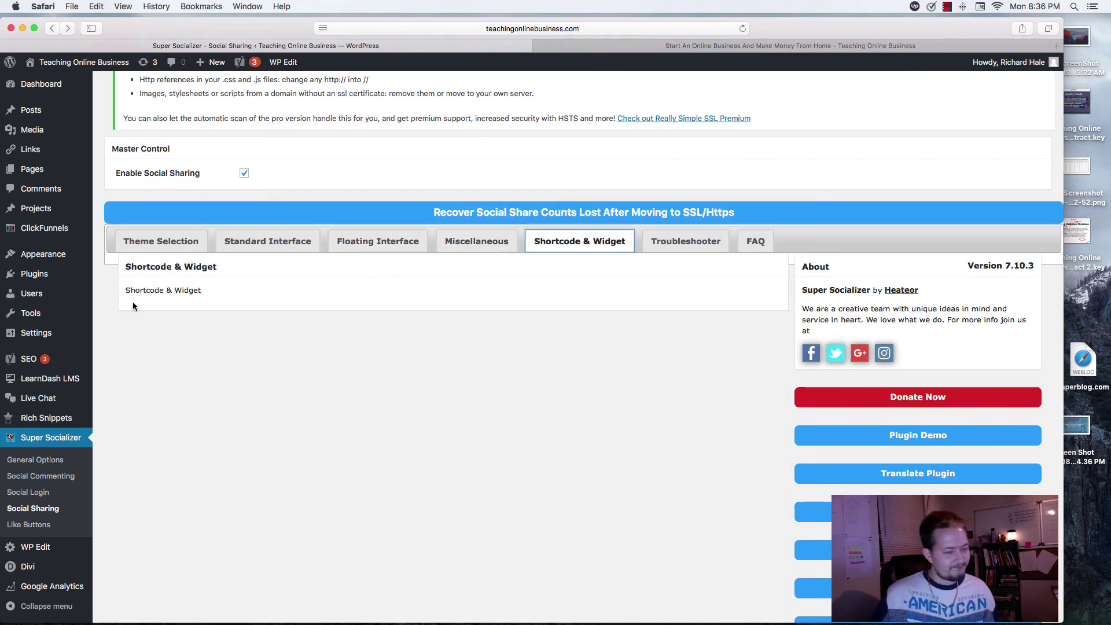
pyautogui.click(670, 239)
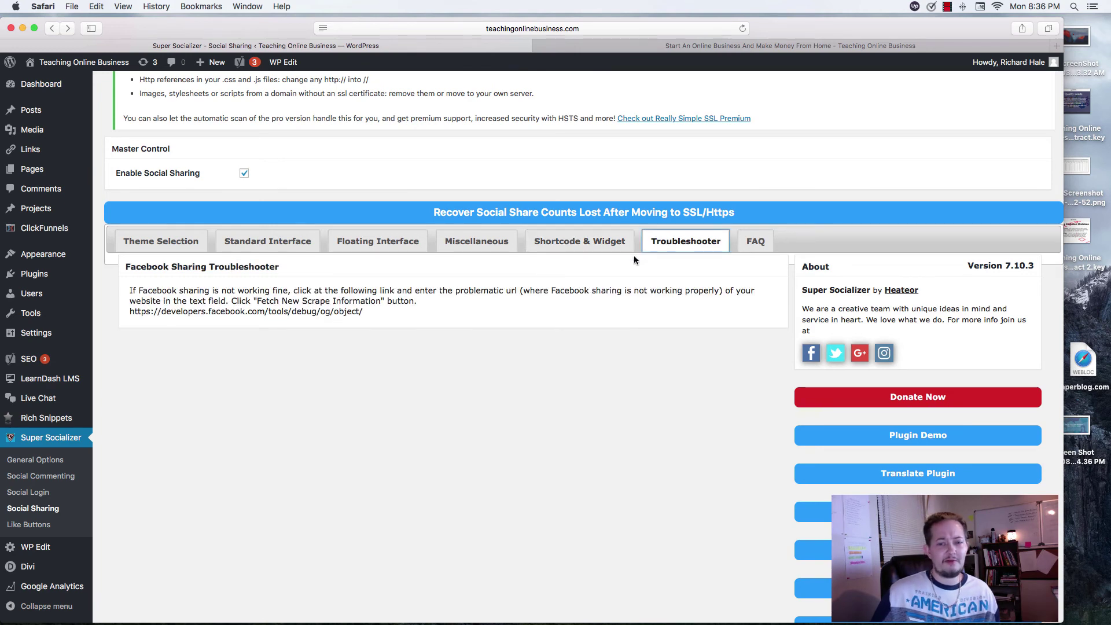
pyautogui.click(755, 241)
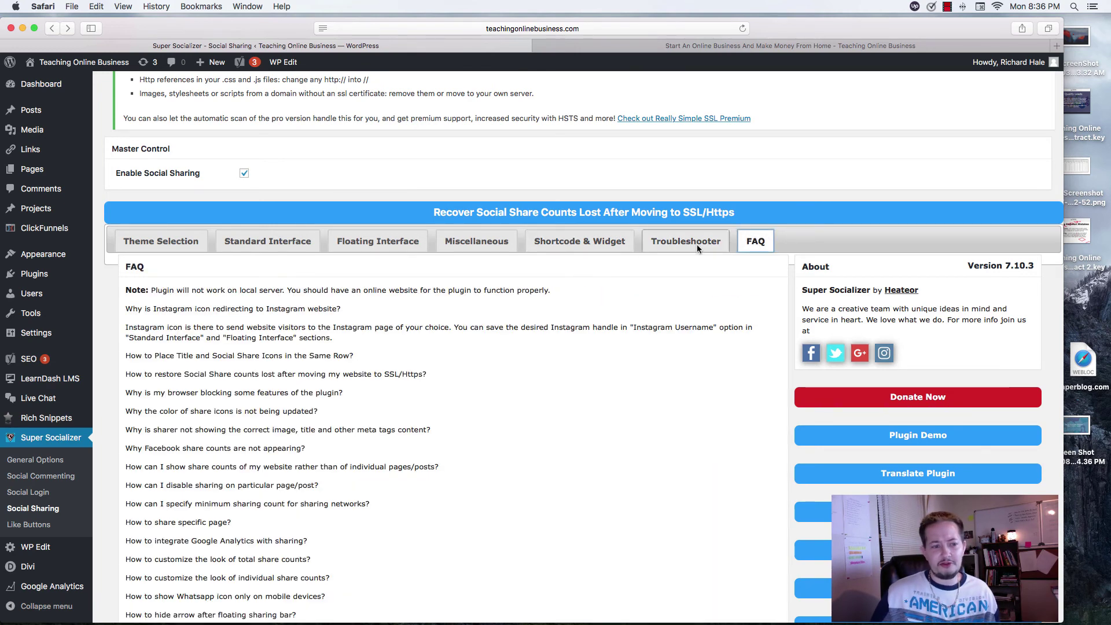
pyautogui.scroll(-4, 546, 301)
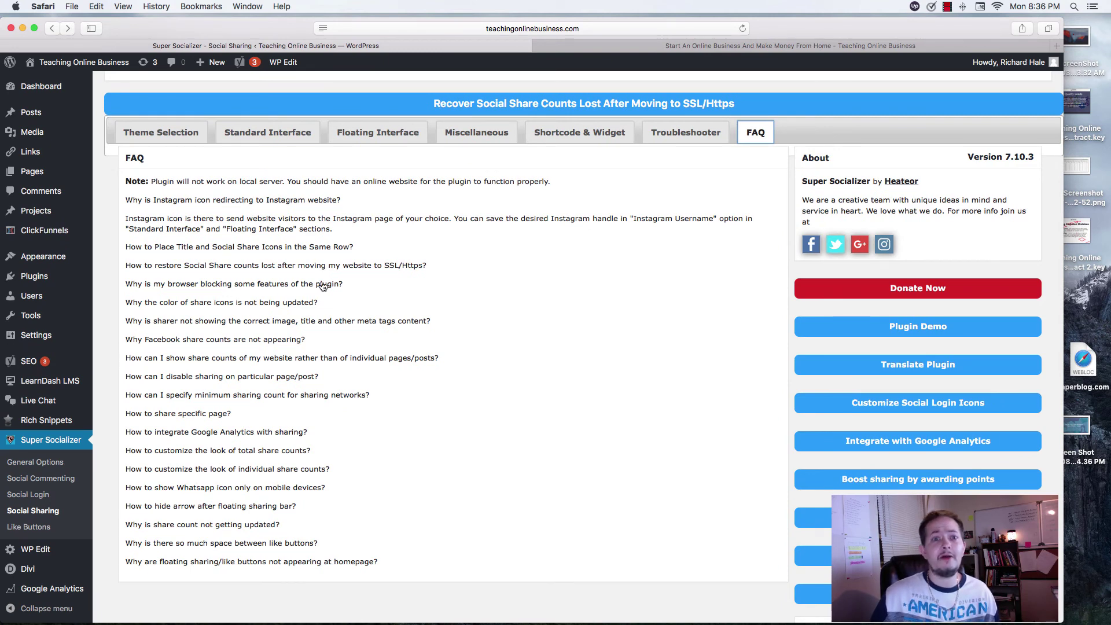
pyautogui.scroll(4, 323, 286)
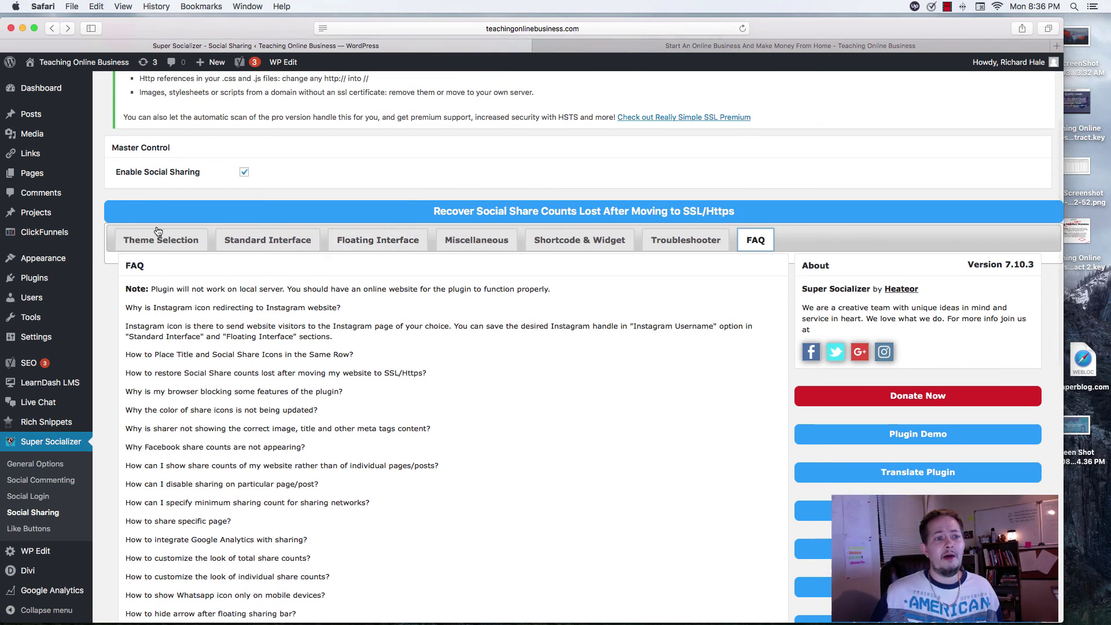
# - Open Theme Selection and scroll through the Standard and Floating interface theme options
pyautogui.click(171, 241)
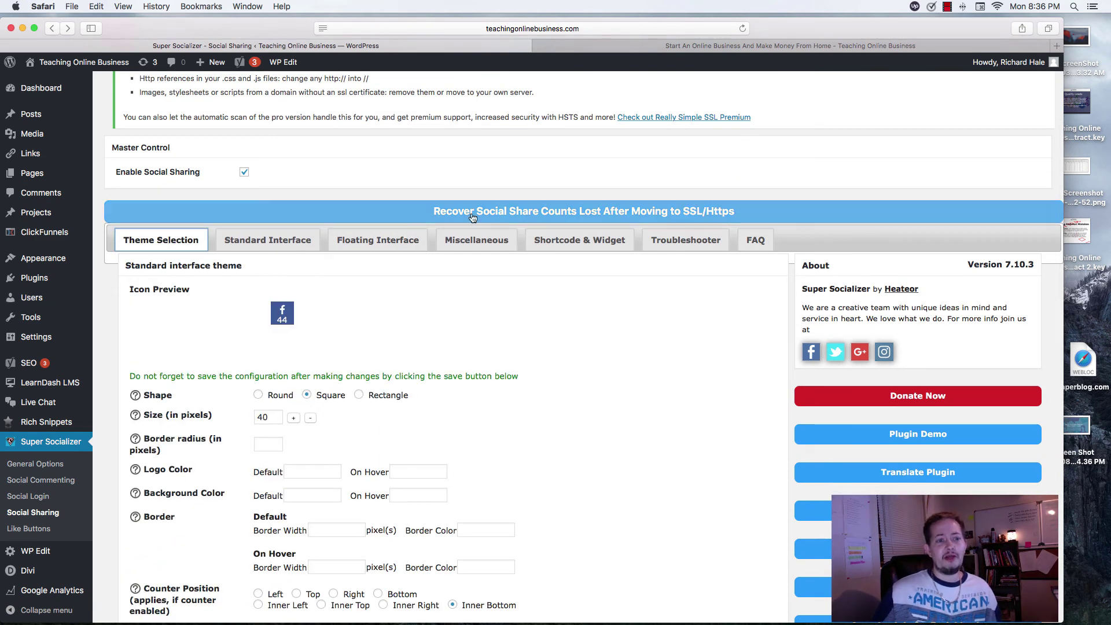
pyautogui.scroll(-2, 465, 273)
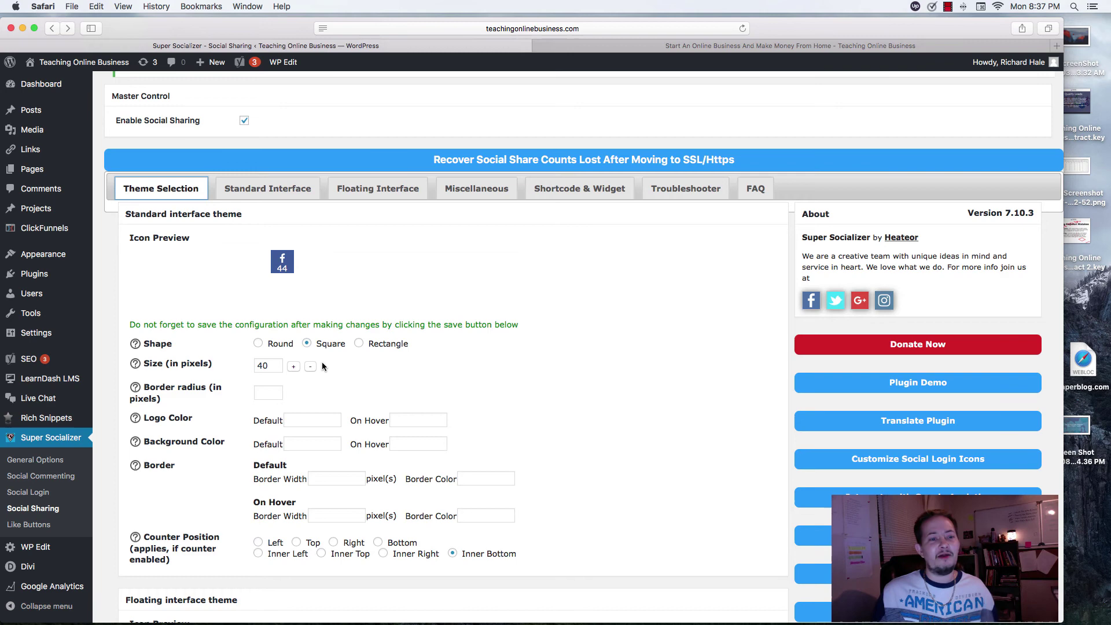
pyautogui.scroll(-4, 324, 366)
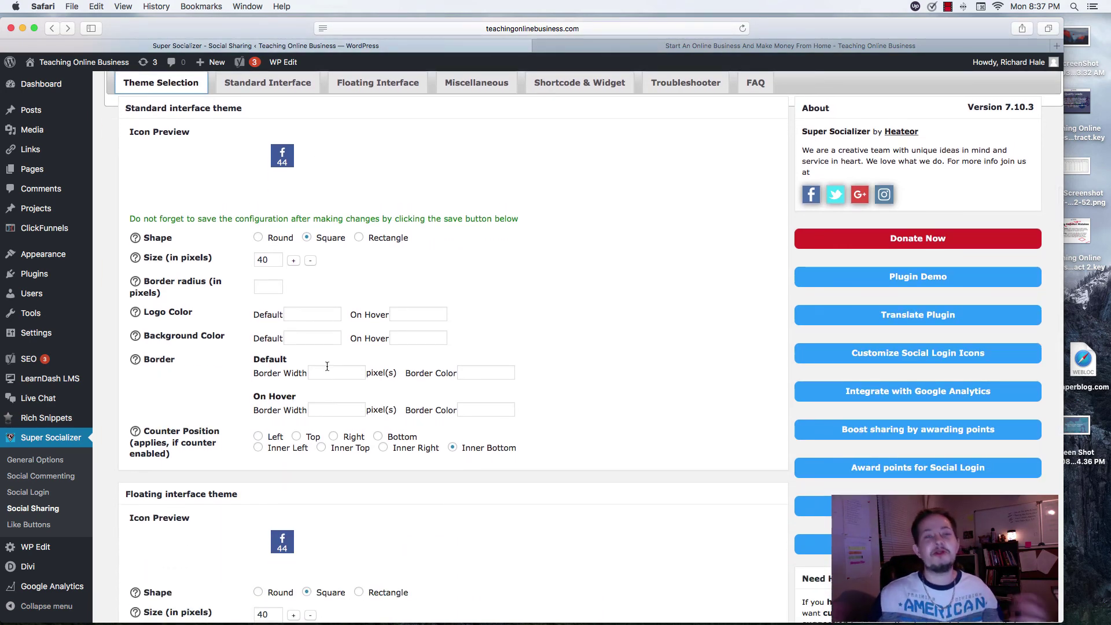
pyautogui.scroll(-5, 327, 365)
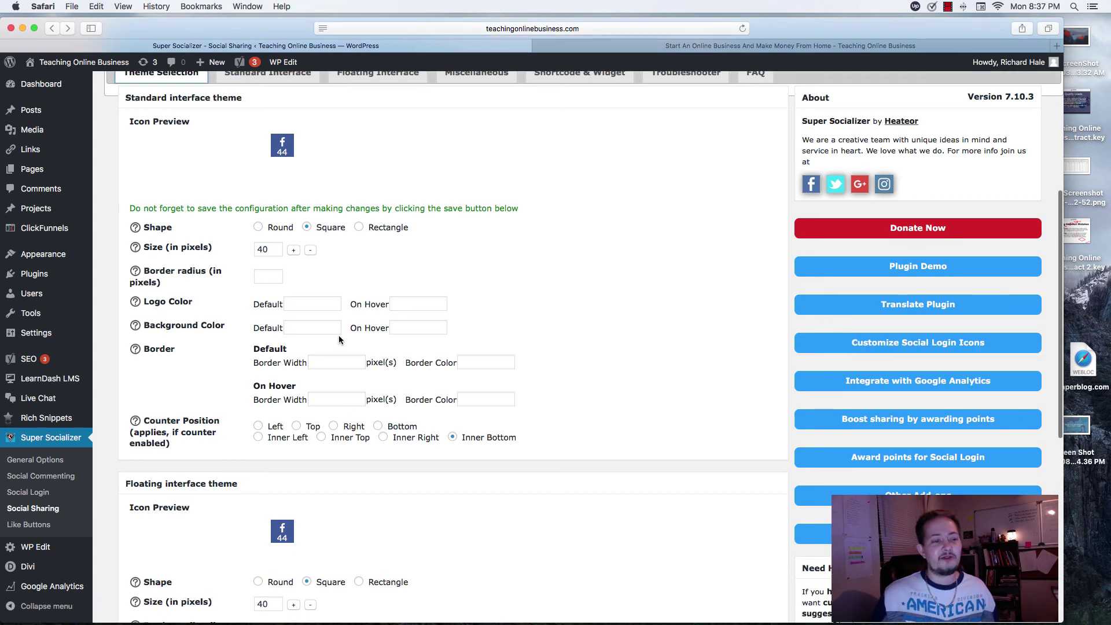
pyautogui.scroll(-1, 339, 336)
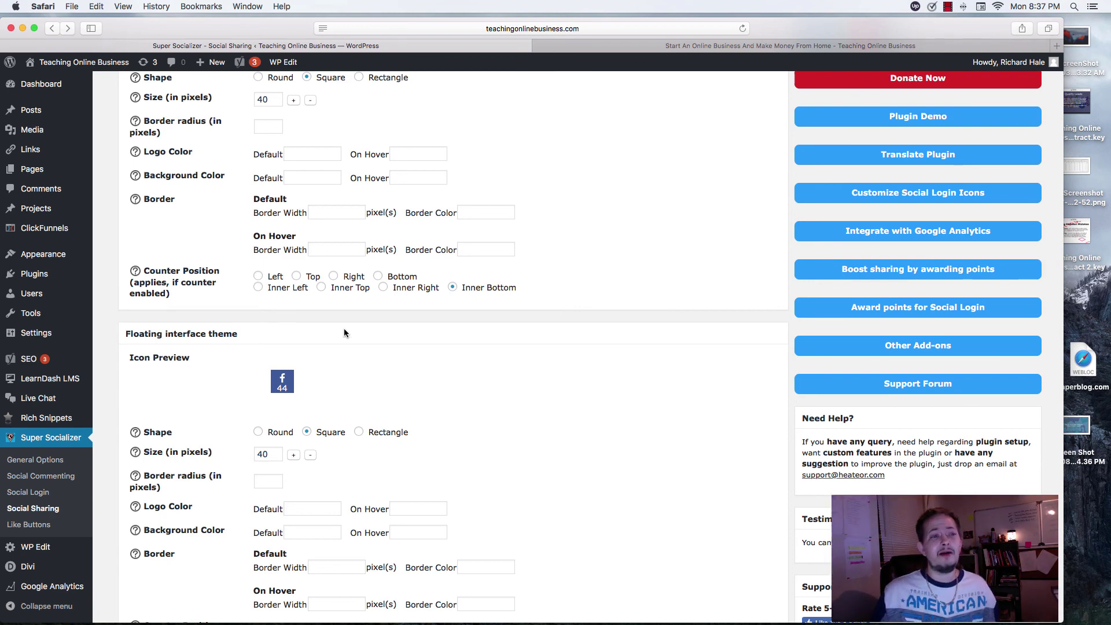
pyautogui.scroll(5, 373, 324)
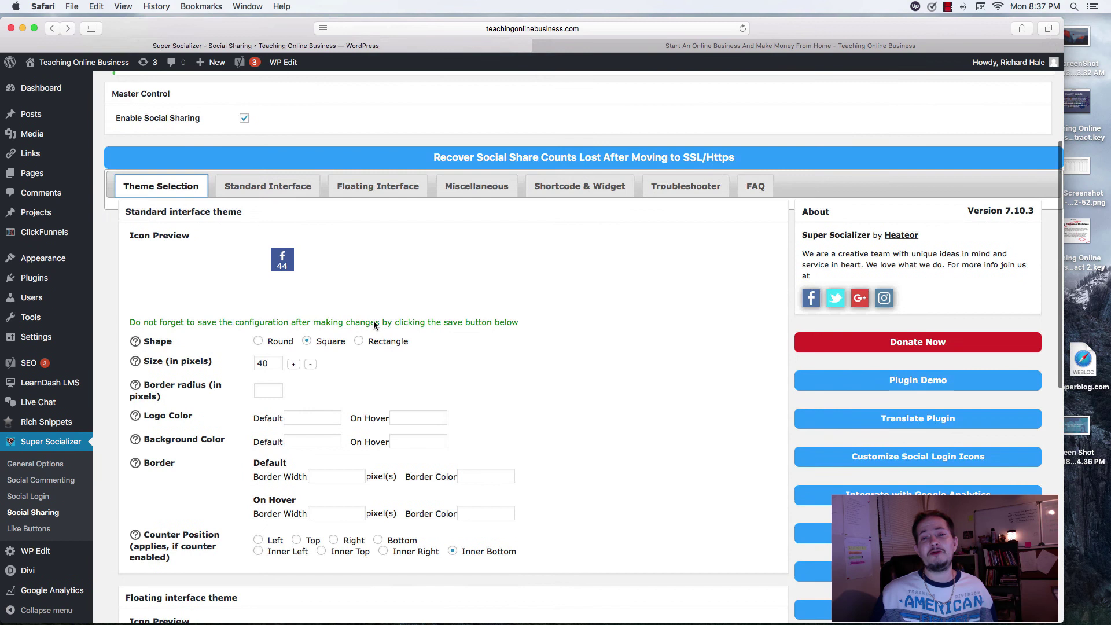